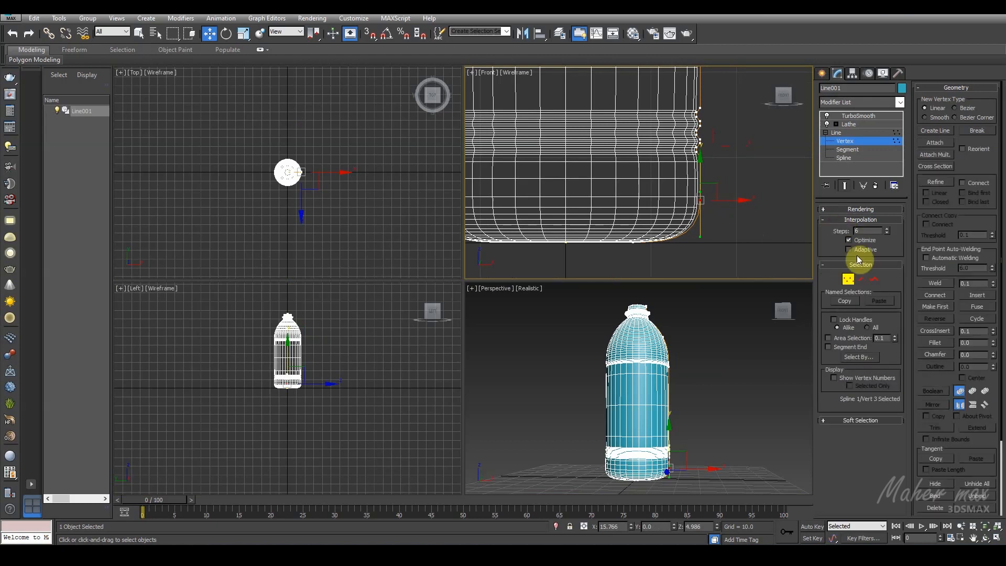
Step: Finish editing the bottle profile's vertices and deselect the bottle
{"action": "left_click", "coordinate": [828, 218]}
{"action": "left_click", "coordinate": [732, 215]}
{"action": "left_click", "coordinate": [760, 357]}
{"action": "middle_click_drag", "start_coordinate": [712, 390], "coordinate": [635, 391], "text": "alt"}
Step: Draw a three-point line in the front view beside the neck opening: about 2.07 units straight up, then diagonally to the centre axis
{"action": "scroll", "coordinate": [643, 211], "scroll_direction": "down", "scroll_amount": 2}
{"action": "scroll", "coordinate": [690, 152], "scroll_direction": "down", "scroll_amount": 3}
{"action": "middle_click_drag", "start_coordinate": [671, 76], "coordinate": [665, 204]}
{"action": "scroll", "coordinate": [655, 165], "scroll_direction": "up", "scroll_amount": 6}
{"action": "middle_click_drag", "start_coordinate": [654, 170], "coordinate": [651, 193]}
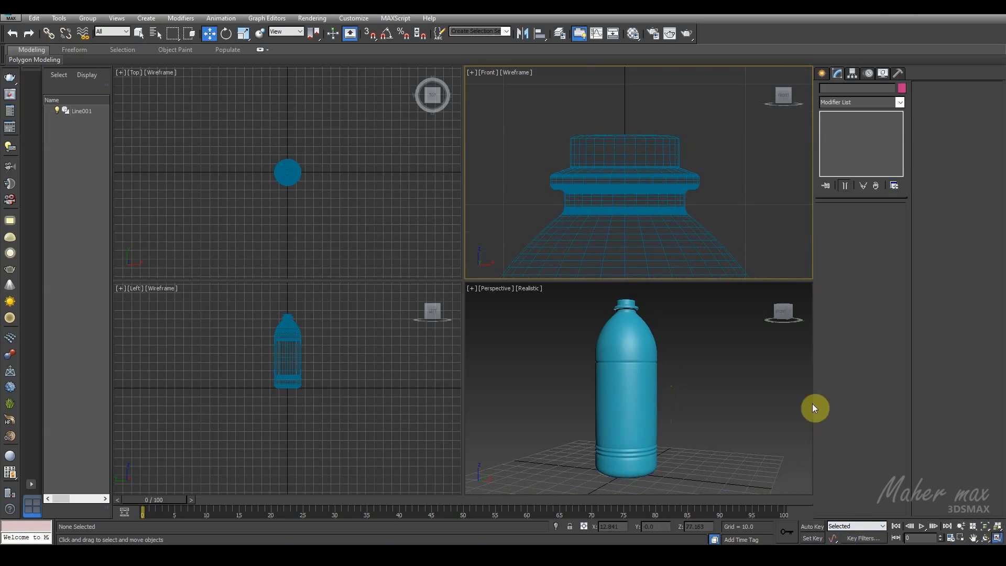
{"action": "key", "text": "alt+w"}
{"action": "left_click", "coordinate": [822, 73]}
{"action": "left_click", "coordinate": [840, 149]}
{"action": "middle_click_drag", "start_coordinate": [582, 248], "coordinate": [592, 258]}
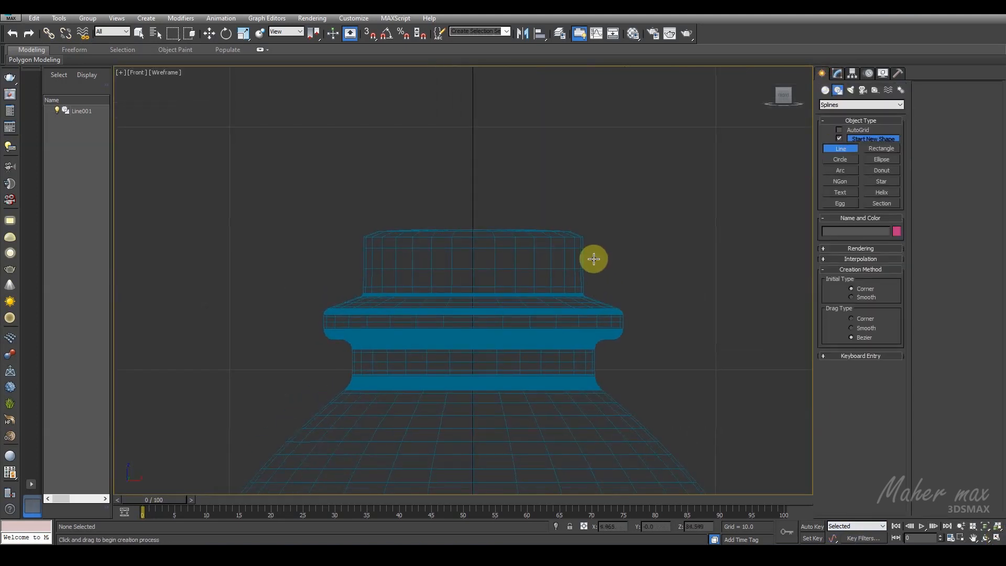
{"action": "left_click", "coordinate": [587, 293]}
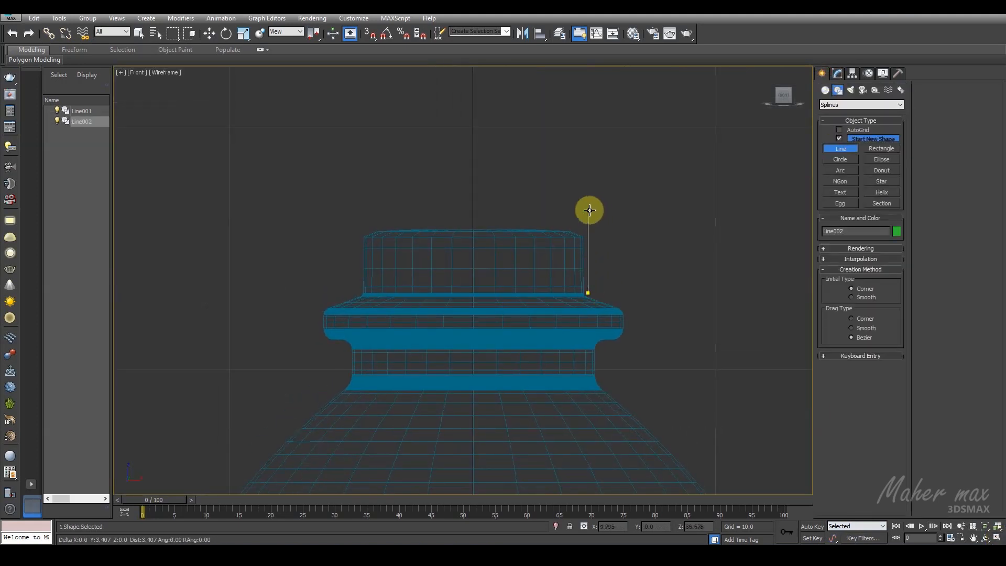
{"action": "left_click", "coordinate": [588, 243]}
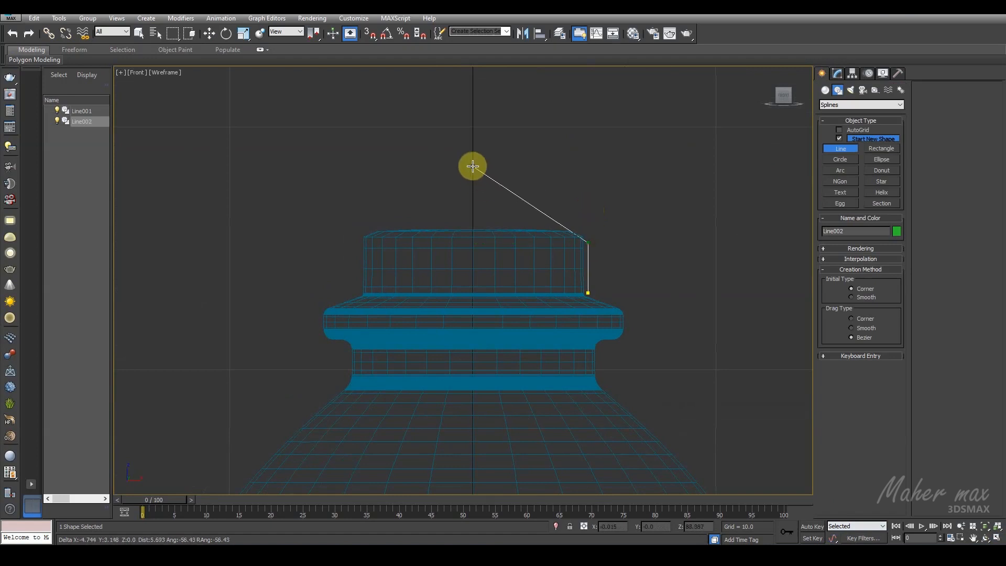
{"action": "left_click", "coordinate": [473, 165]}
{"action": "right_click", "coordinate": [473, 166]}
Step: Convert the middle vertex of the cap line to Smooth and move it up and inward to form a dome curve
{"action": "left_click", "coordinate": [836, 73]}
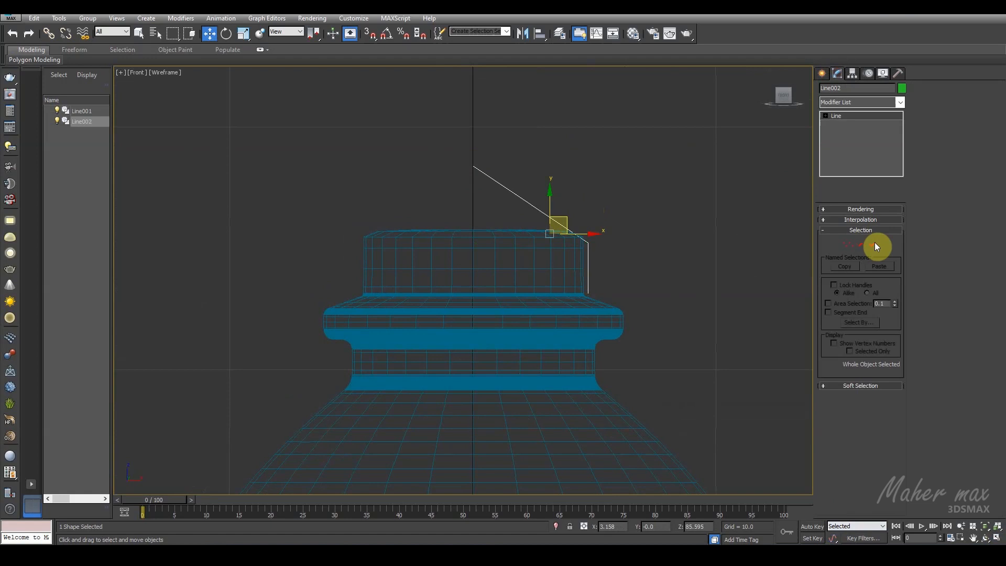
{"action": "left_click", "coordinate": [850, 243]}
{"action": "left_click_drag", "start_coordinate": [610, 220], "coordinate": [560, 264]}
{"action": "right_click", "coordinate": [554, 203]}
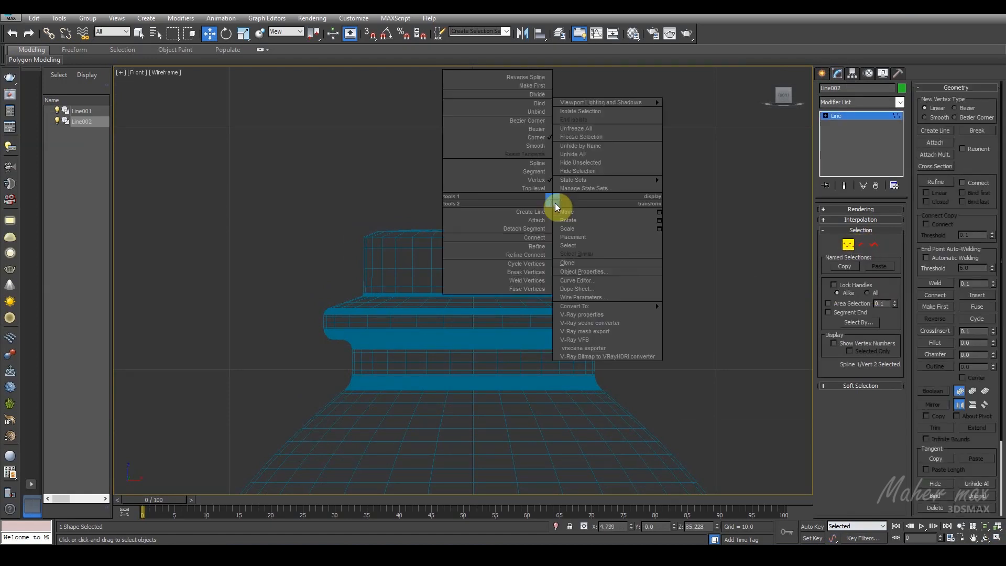
{"action": "left_click", "coordinate": [524, 145]}
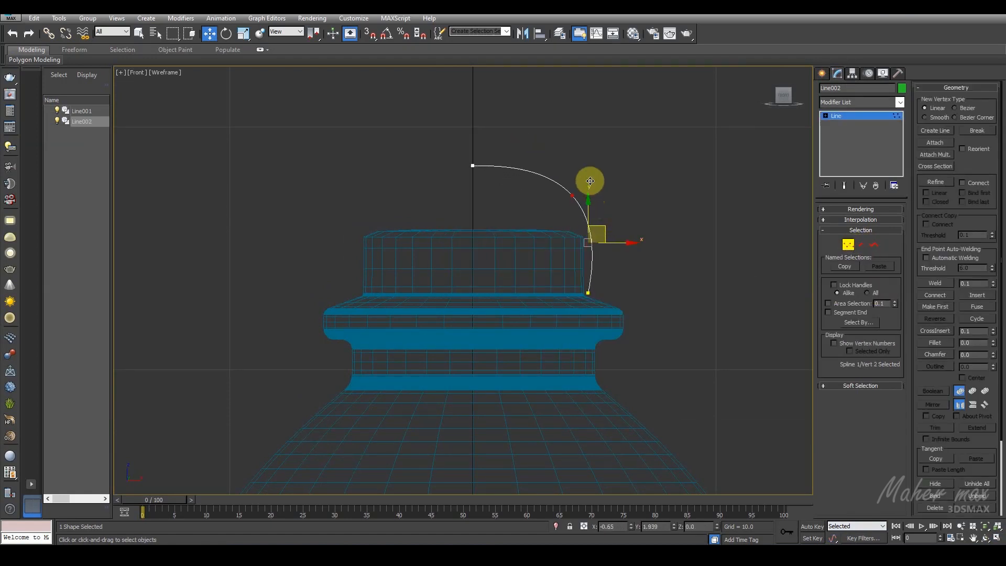
{"action": "left_click_drag", "start_coordinate": [590, 181], "coordinate": [590, 181]}
Step: Outline the cap spline outward to give the cap wall a small thickness
{"action": "left_click", "coordinate": [874, 245]}
{"action": "left_click_drag", "start_coordinate": [617, 213], "coordinate": [543, 237]}
{"action": "left_click", "coordinate": [860, 220]}
{"action": "left_click", "coordinate": [833, 221]}
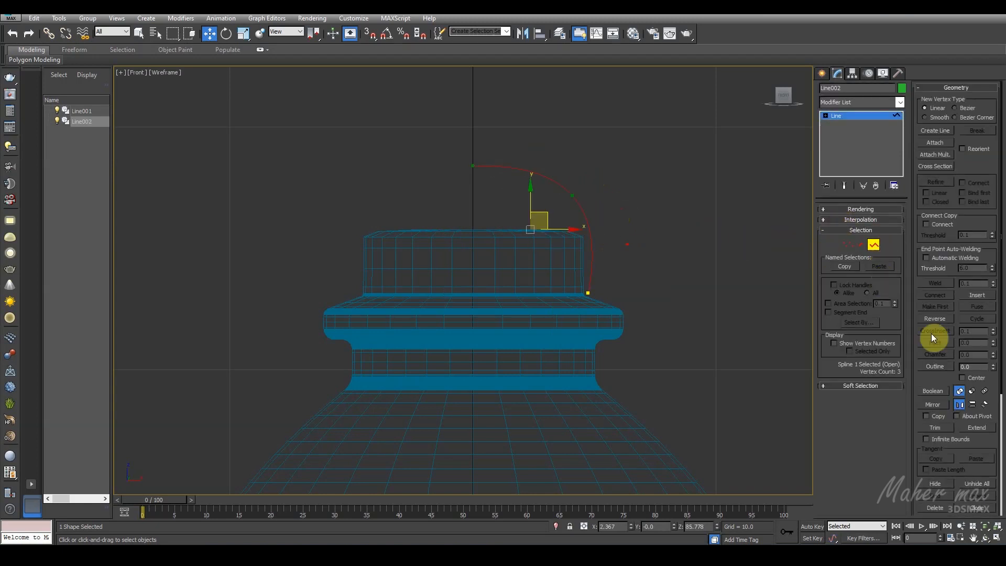
{"action": "left_click_drag", "start_coordinate": [589, 208], "coordinate": [557, 215]}
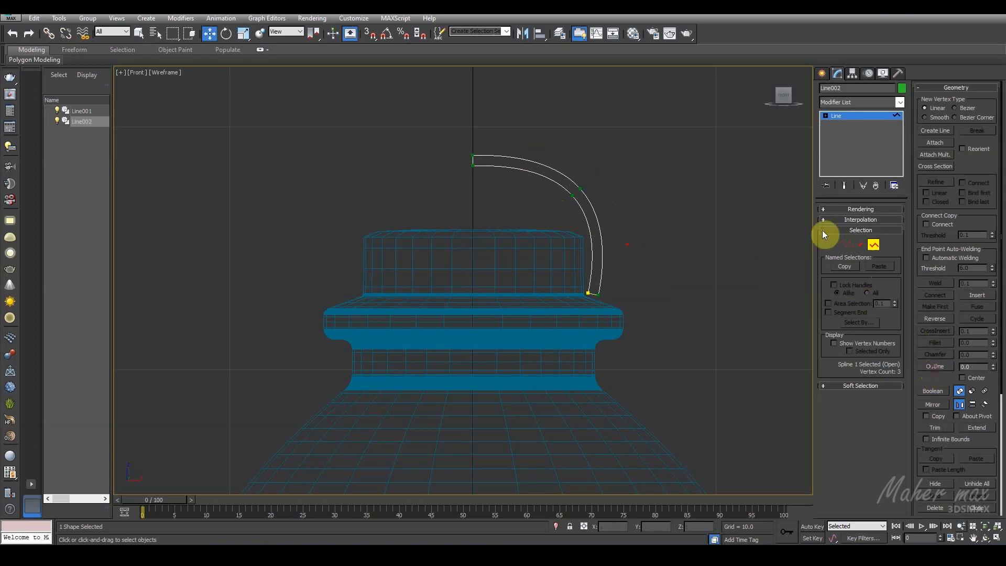
Step: Delete the short segment that closes the cap outline at the centre axis
{"action": "left_click", "coordinate": [859, 245]}
{"action": "scroll", "coordinate": [471, 183], "scroll_direction": "up", "scroll_amount": 6}
{"action": "left_click", "coordinate": [563, 171]}
Step: Scale the cap outline's two end vertices at the axis along X to line them up vertically
{"action": "left_click", "coordinate": [849, 242]}
{"action": "scroll", "coordinate": [485, 152], "scroll_direction": "up", "scroll_amount": 4}
{"action": "left_click_drag", "start_coordinate": [503, 133], "coordinate": [439, 259]}
{"action": "left_click", "coordinate": [243, 33]}
{"action": "left_click_drag", "start_coordinate": [528, 173], "coordinate": [465, 184]}
{"action": "scroll", "coordinate": [465, 184], "scroll_direction": "down", "scroll_amount": 4}
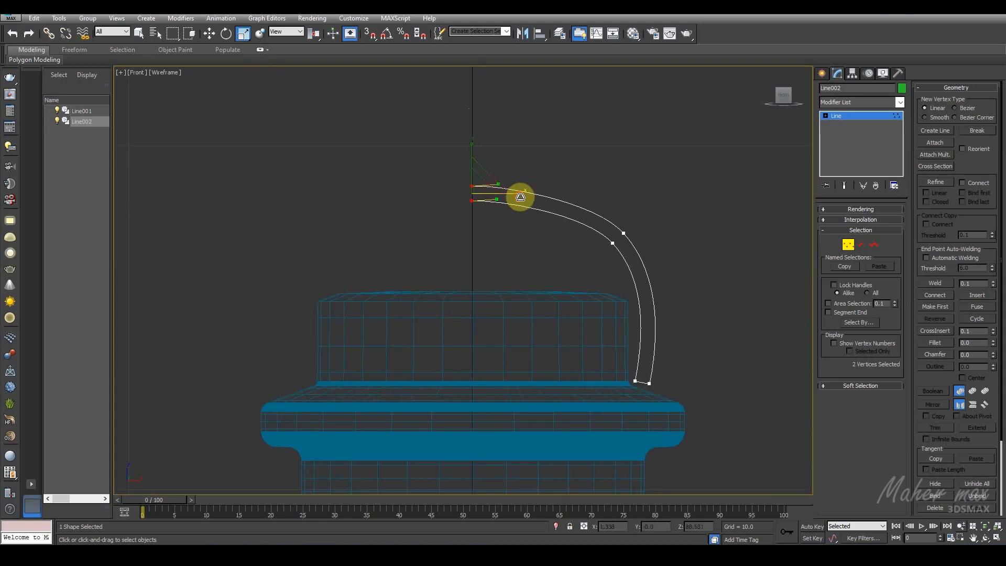
{"action": "scroll", "coordinate": [670, 262], "scroll_direction": "up", "scroll_amount": 5}
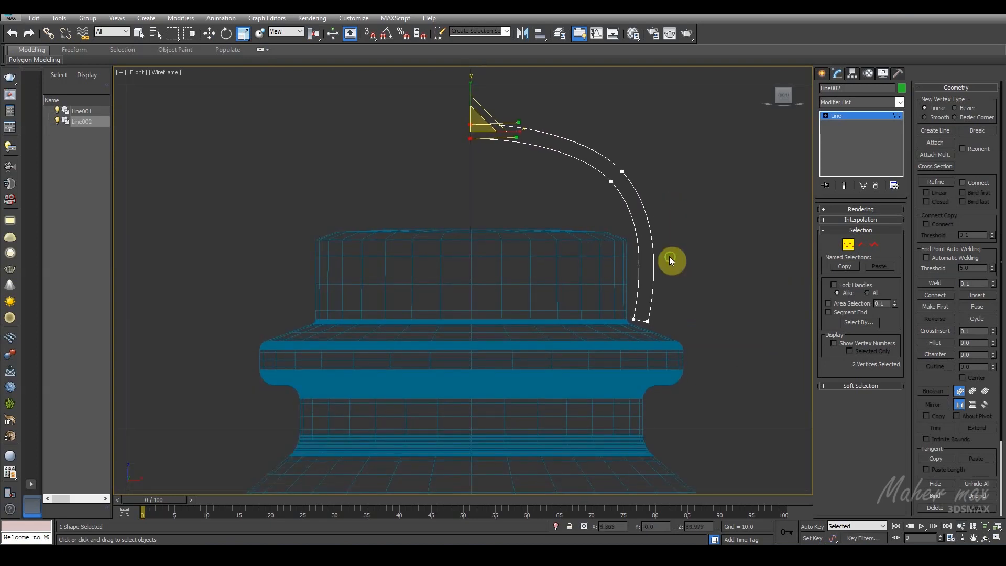
Step: Refine the cap's outer edge with two vertices just above its lower corner and pull the lower one outward as a lip
{"action": "left_click", "coordinate": [936, 182]}
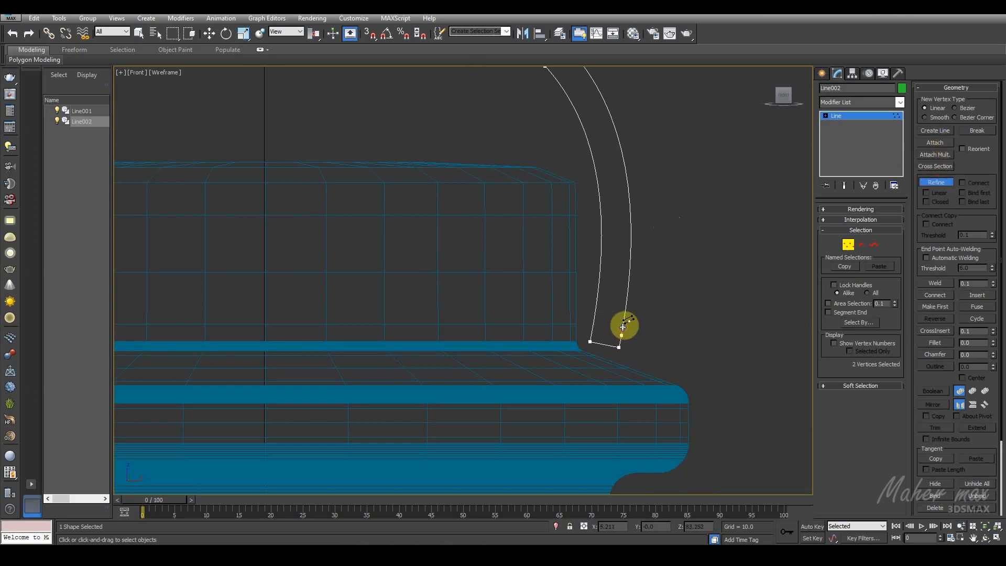
{"action": "left_click", "coordinate": [936, 182]}
{"action": "scroll", "coordinate": [598, 303], "scroll_direction": "up", "scroll_amount": 5}
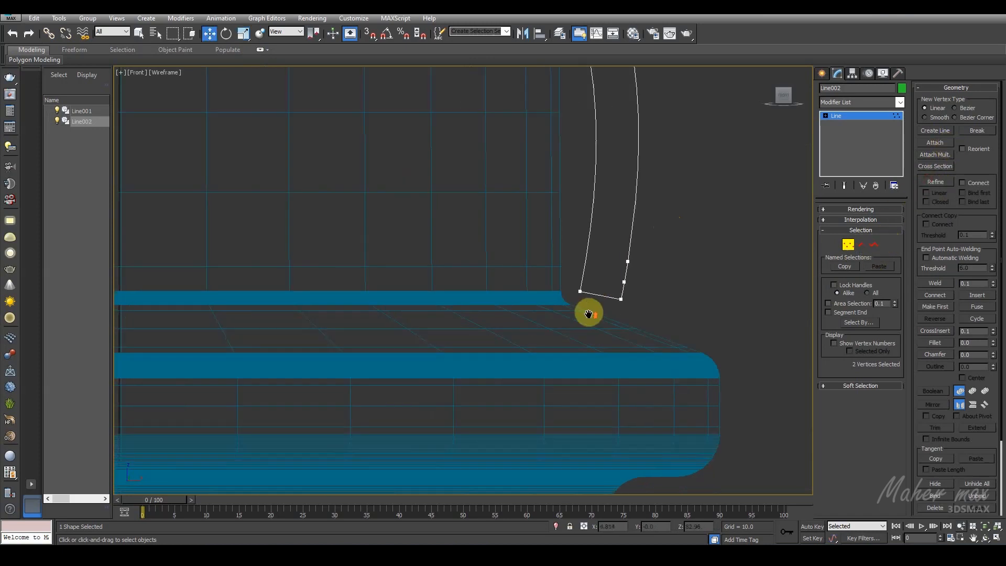
{"action": "left_click_drag", "start_coordinate": [685, 243], "coordinate": [709, 261]}
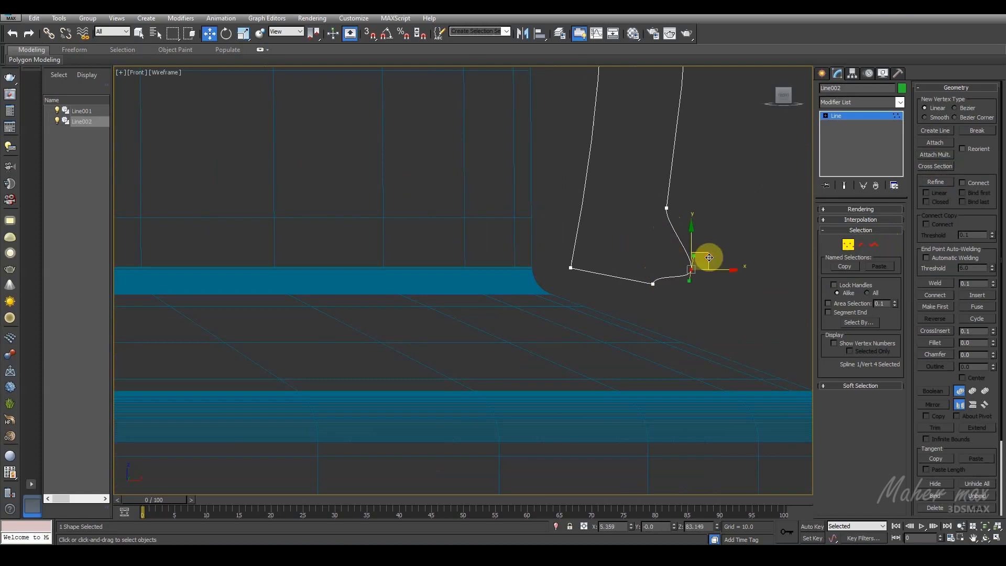
Step: Reposition the outer and inner bottom corner vertices of the cap profile to shape the rim's underside
{"action": "left_click", "coordinate": [653, 282]}
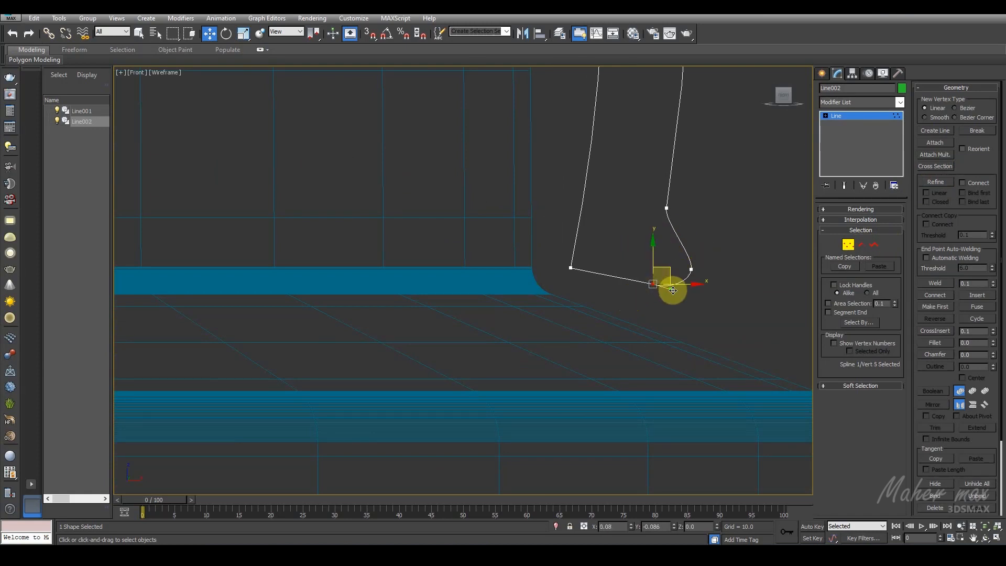
{"action": "scroll", "coordinate": [680, 289], "scroll_direction": "down", "scroll_amount": 3}
{"action": "middle_click_drag", "start_coordinate": [666, 302], "coordinate": [598, 325]}
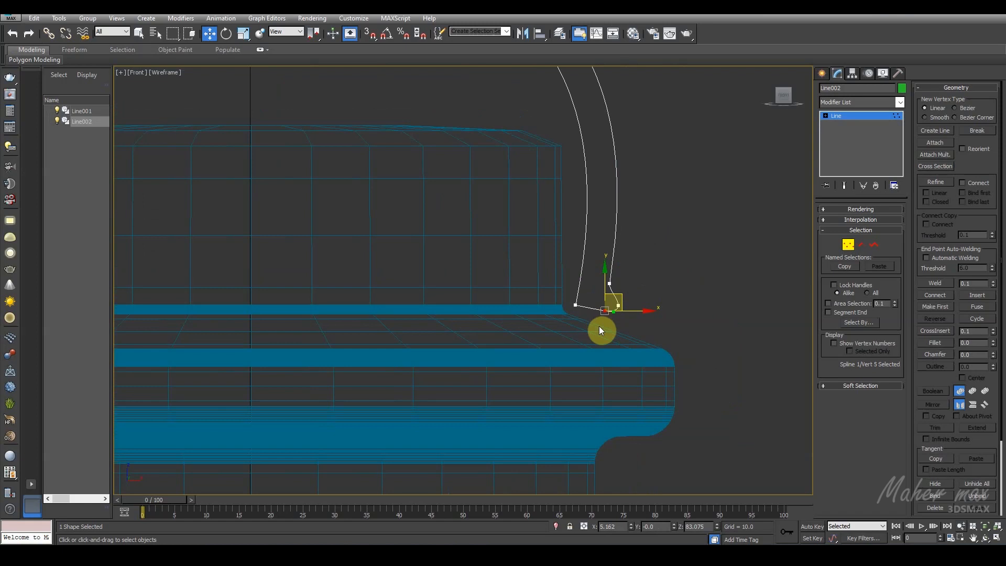
{"action": "scroll", "coordinate": [599, 326], "scroll_direction": "up", "scroll_amount": 2}
{"action": "left_click_drag", "start_coordinate": [571, 276], "coordinate": [512, 305]}
{"action": "scroll", "coordinate": [605, 303], "scroll_direction": "down", "scroll_amount": 5}
{"action": "scroll", "coordinate": [607, 303], "scroll_direction": "up", "scroll_amount": 2}
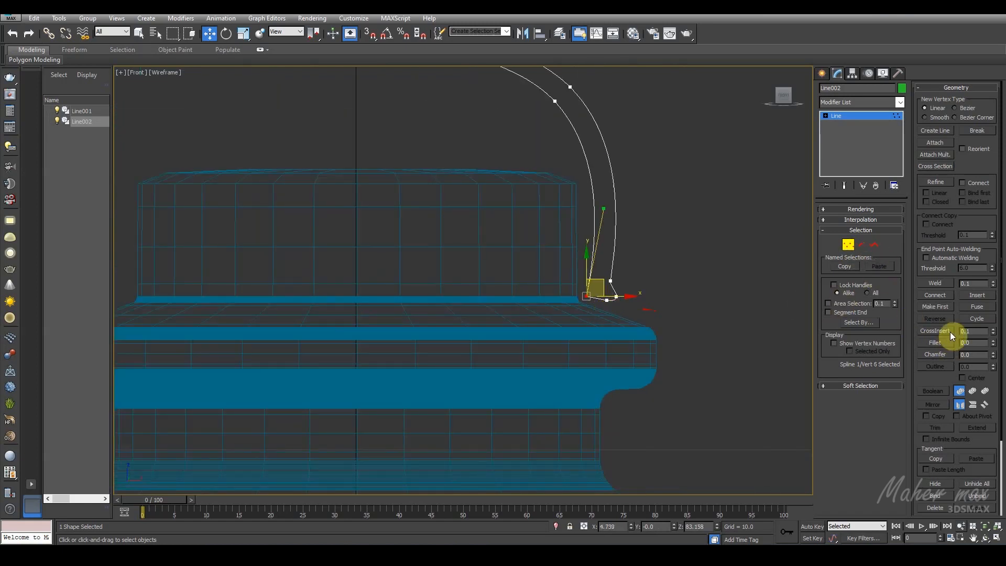
Step: Fillet the inner bottom corner vertex of the cap profile by about 0.12
{"action": "left_click", "coordinate": [935, 342]}
{"action": "left_click_drag", "start_coordinate": [587, 296], "coordinate": [585, 287]}
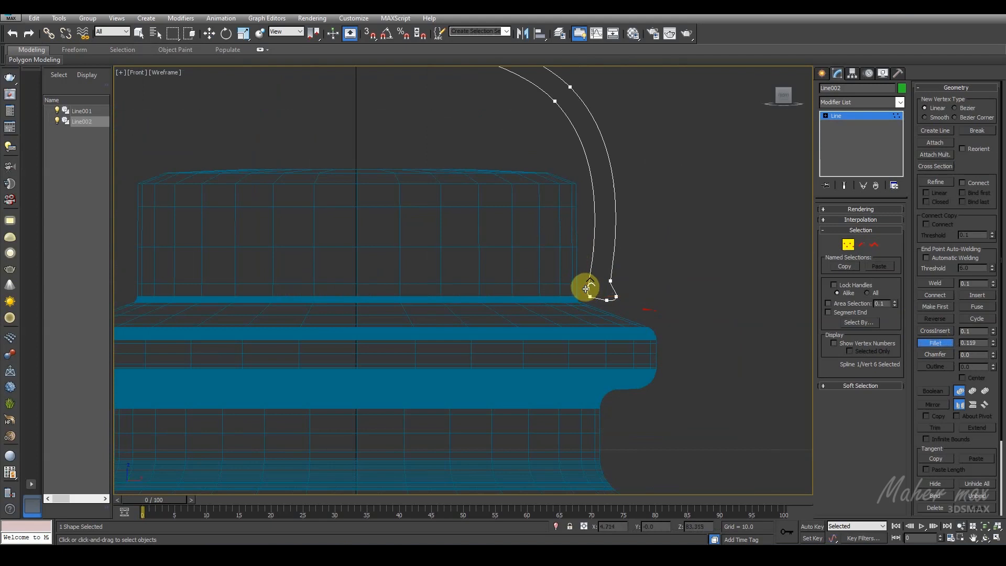
{"action": "left_click", "coordinate": [925, 341]}
{"action": "scroll", "coordinate": [683, 295], "scroll_direction": "down", "scroll_amount": 2}
{"action": "middle_click_drag", "start_coordinate": [696, 271], "coordinate": [695, 291]}
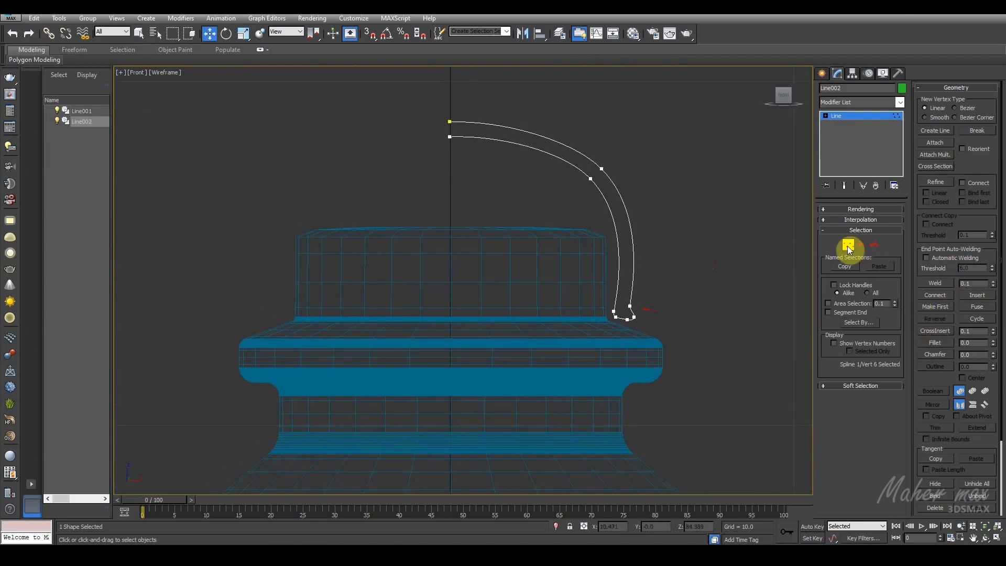
Step: Apply a Lathe modifier to the cap profile and align its axis to Min
{"action": "left_click", "coordinate": [847, 245]}
{"action": "left_click", "coordinate": [900, 104]}
{"action": "key", "text": "l"}
{"action": "left_click", "coordinate": [876, 111]}
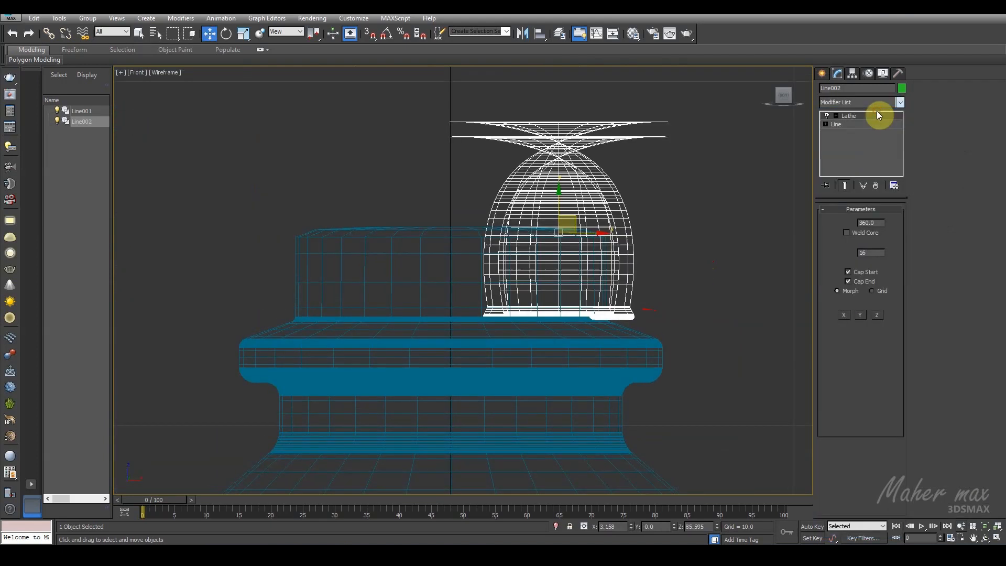
{"action": "left_click", "coordinate": [836, 341]}
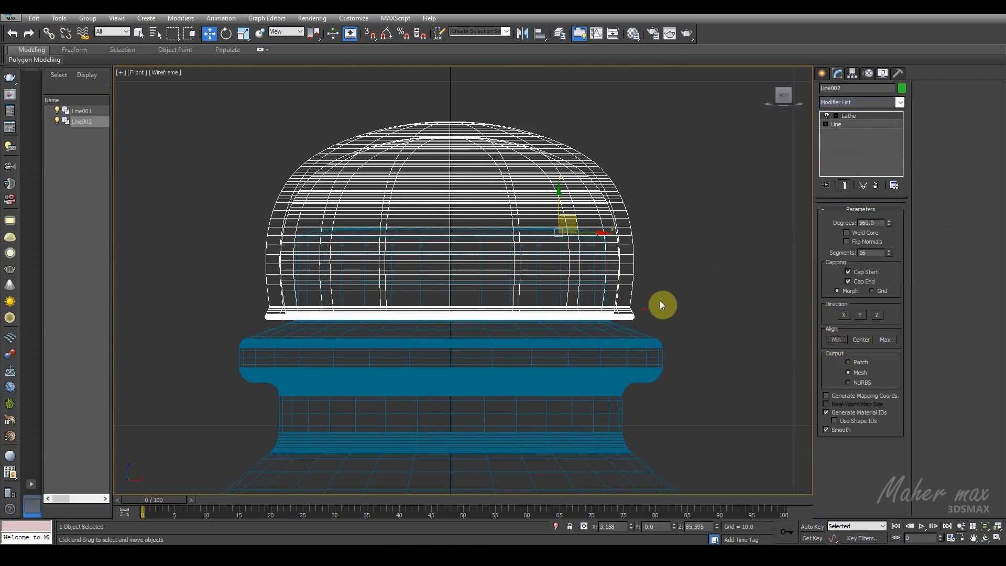
Step: Return to the four-view layout and move the two outer lip vertices of the cap profile outward
{"action": "left_click", "coordinate": [996, 537]}
{"action": "left_click", "coordinate": [698, 371]}
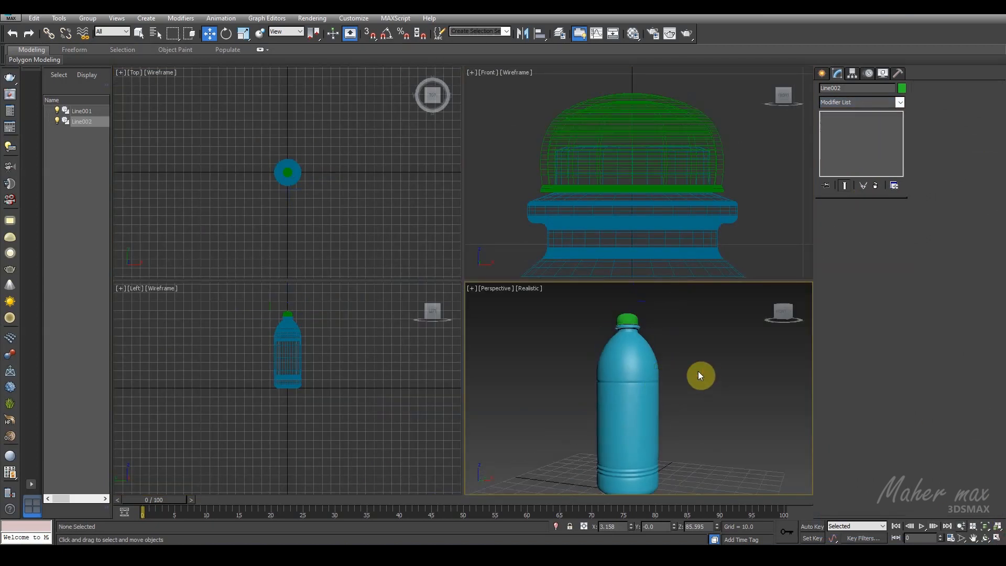
{"action": "scroll", "coordinate": [654, 349], "scroll_direction": "up", "scroll_amount": 10}
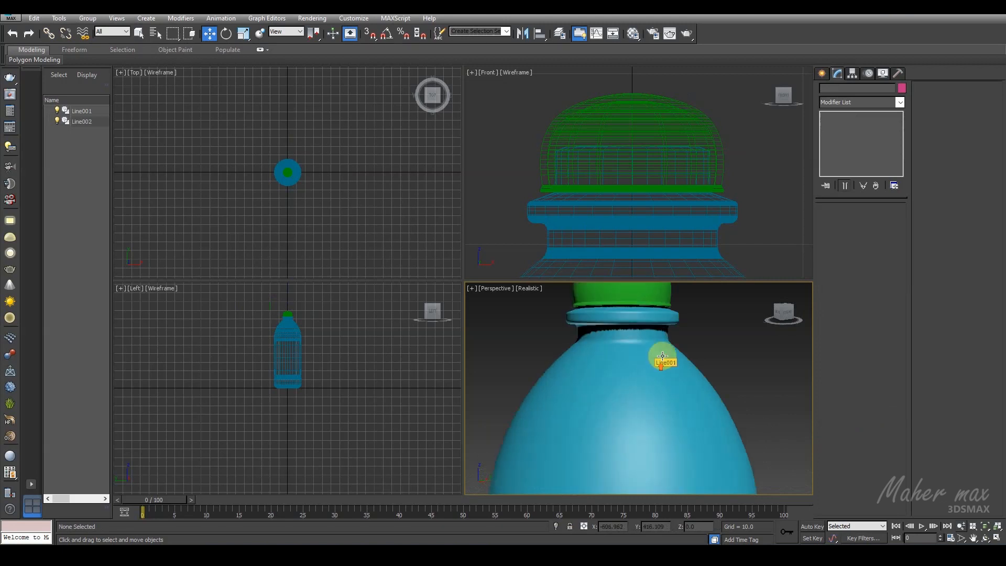
{"action": "scroll", "coordinate": [735, 160], "scroll_direction": "up", "scroll_amount": 4}
{"action": "left_click", "coordinate": [696, 196]}
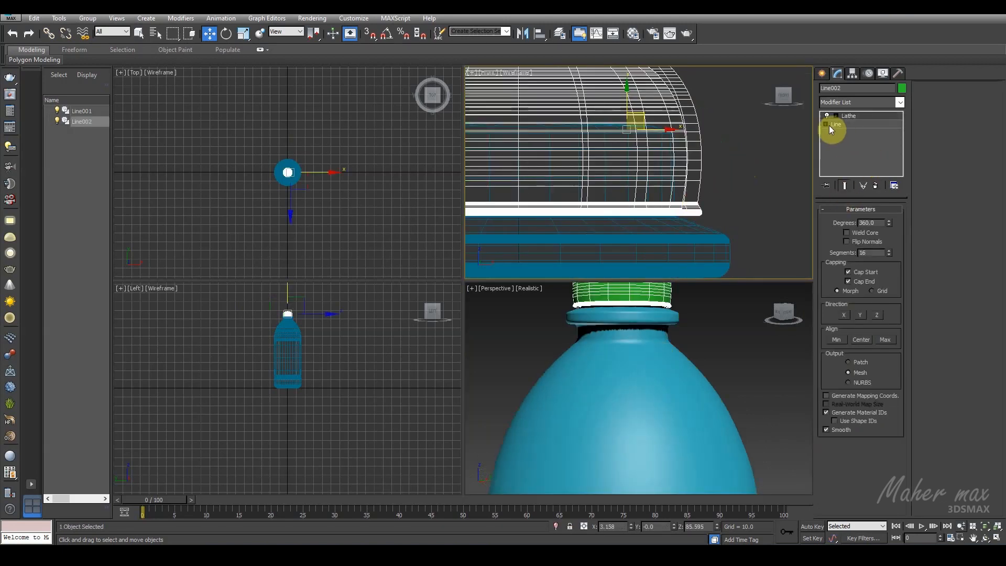
{"action": "left_click", "coordinate": [841, 135]}
{"action": "left_click_drag", "start_coordinate": [706, 191], "coordinate": [674, 222]}
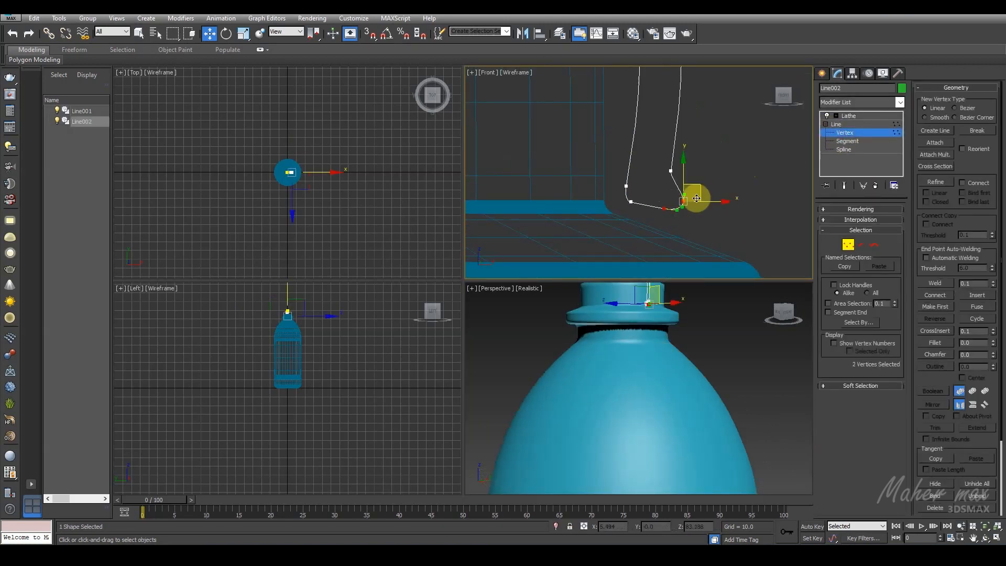
{"action": "left_click_drag", "start_coordinate": [715, 197], "coordinate": [766, 171]}
Step: Turn on the end-result display for the cap and adjust its lip vertices to fit the neck ring
{"action": "left_click", "coordinate": [845, 186]}
{"action": "middle_click_drag", "start_coordinate": [732, 232], "coordinate": [732, 214]}
{"action": "mouse_move", "coordinate": [737, 227]}
{"action": "left_mouse_down"}
{"action": "mouse_move", "coordinate": [747, 213]}
{"action": "mouse_move", "coordinate": [766, 226]}
{"action": "mouse_move", "coordinate": [742, 217]}
{"action": "left_mouse_up"}
{"action": "left_click", "coordinate": [752, 169]}
{"action": "scroll", "coordinate": [736, 186], "scroll_direction": "up", "scroll_amount": 3}
{"action": "scroll", "coordinate": [777, 139], "scroll_direction": "down", "scroll_amount": 3}
Step: Raise the vertex where the cap's outer wall meets the lip slightly along the vertical axis
{"action": "left_click", "coordinate": [635, 133]}
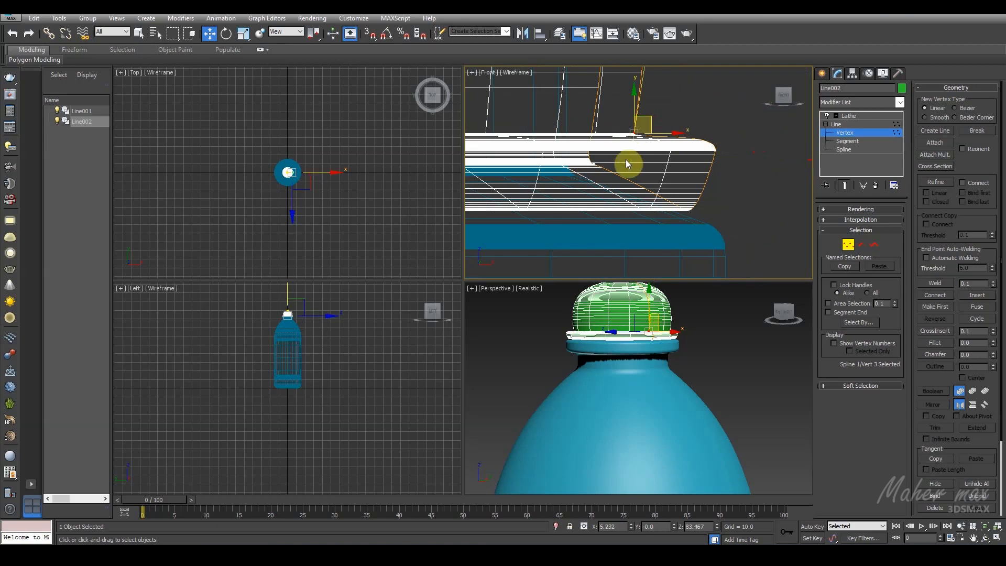
{"action": "middle_click_drag", "start_coordinate": [626, 164], "coordinate": [622, 201]}
{"action": "scroll", "coordinate": [624, 202], "scroll_direction": "down", "scroll_amount": 2}
{"action": "left_click_drag", "start_coordinate": [632, 150], "coordinate": [636, 139]}
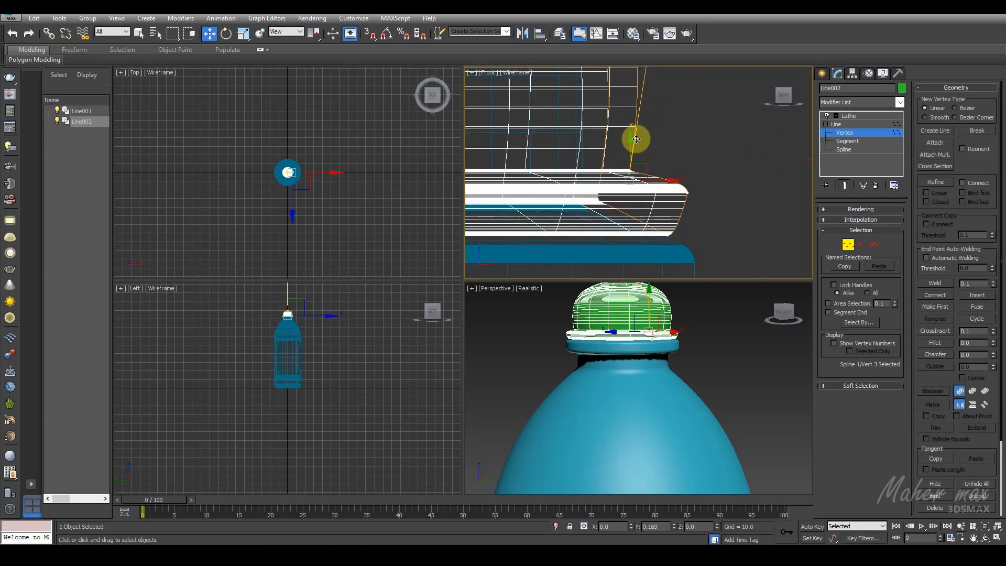
{"action": "scroll", "coordinate": [637, 142], "scroll_direction": "down", "scroll_amount": 3}
Step: Lower the upper vertices of the cap profile to flatten the dome
{"action": "middle_click_drag", "start_coordinate": [685, 360], "coordinate": [695, 378], "text": "alt"}
{"action": "scroll", "coordinate": [557, 85], "scroll_direction": "down", "scroll_amount": 3}
{"action": "middle_click_drag", "start_coordinate": [557, 85], "coordinate": [655, 212]}
{"action": "scroll", "coordinate": [655, 212], "scroll_direction": "up", "scroll_amount": 1}
{"action": "left_click_drag", "start_coordinate": [608, 142], "coordinate": [580, 167]}
{"action": "left_click_drag", "start_coordinate": [593, 124], "coordinate": [596, 140]}
{"action": "middle_click_drag", "start_coordinate": [638, 323], "coordinate": [665, 368]}
Step: Select the five lower vertices of the cap profile and move them outward along X by about 0.35
{"action": "scroll", "coordinate": [687, 230], "scroll_direction": "up", "scroll_amount": 2}
{"action": "scroll", "coordinate": [674, 361], "scroll_direction": "down", "scroll_amount": 3}
{"action": "scroll", "coordinate": [677, 379], "scroll_direction": "up", "scroll_amount": 5}
{"action": "scroll", "coordinate": [677, 380], "scroll_direction": "up", "scroll_amount": 2}
{"action": "scroll", "coordinate": [685, 117], "scroll_direction": "up", "scroll_amount": 2}
{"action": "scroll", "coordinate": [769, 163], "scroll_direction": "up", "scroll_amount": 2}
{"action": "left_click_drag", "start_coordinate": [774, 155], "coordinate": [678, 220]}
{"action": "left_click_drag", "start_coordinate": [785, 188], "coordinate": [794, 179]}
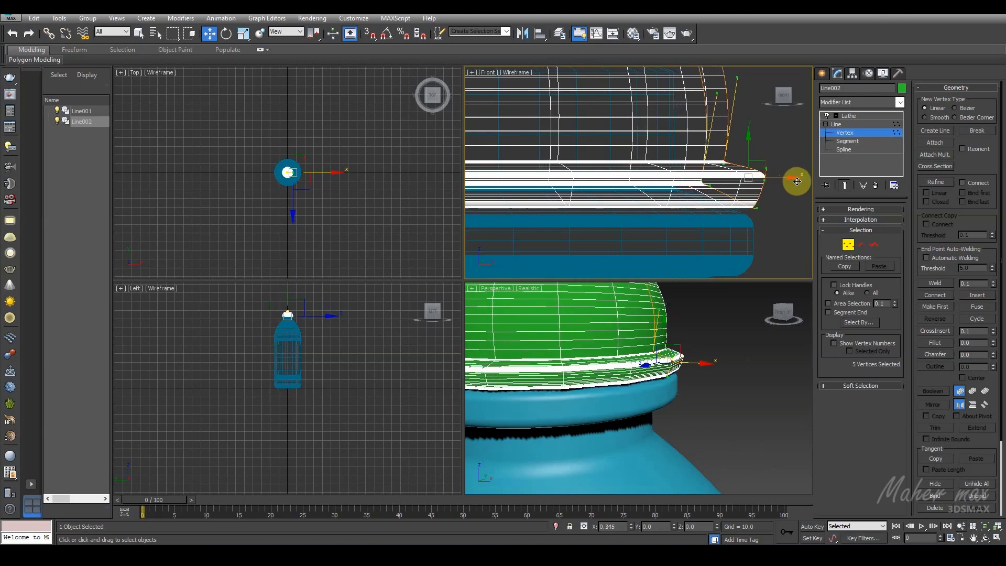
{"action": "scroll", "coordinate": [701, 185], "scroll_direction": "down", "scroll_amount": 3}
Step: Add a TurboSmooth modifier to the cap and place it above Lathe in the modifier stack
{"action": "left_click", "coordinate": [876, 123]}
{"action": "left_click", "coordinate": [899, 102]}
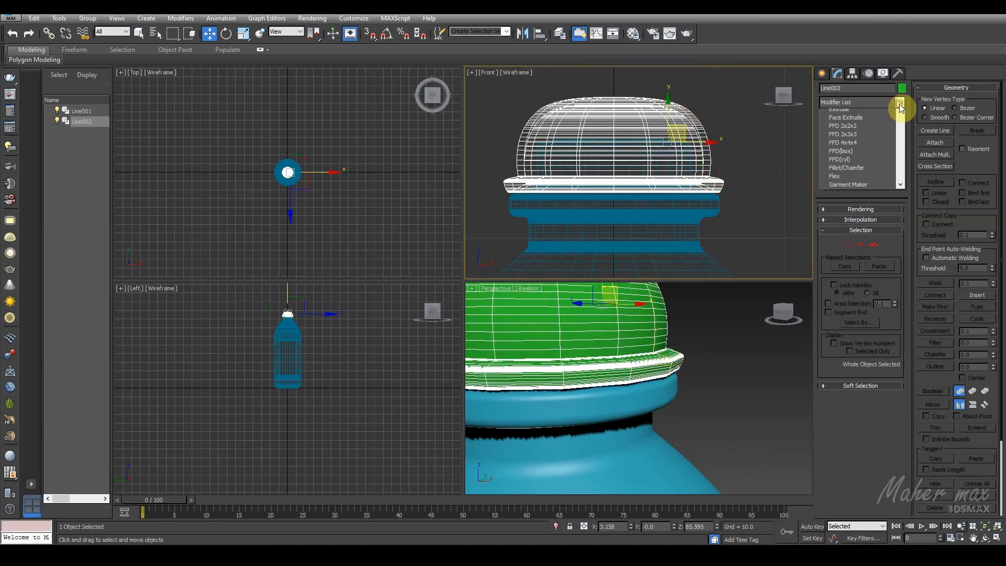
{"action": "key", "text": "t"}
{"action": "left_click", "coordinate": [864, 381]}
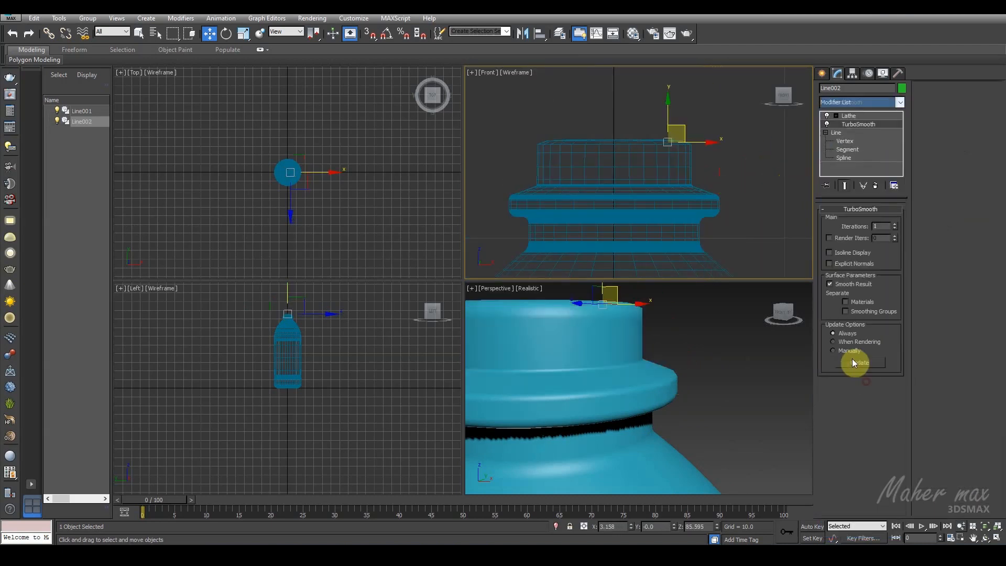
{"action": "left_click_drag", "start_coordinate": [857, 123], "coordinate": [853, 115]}
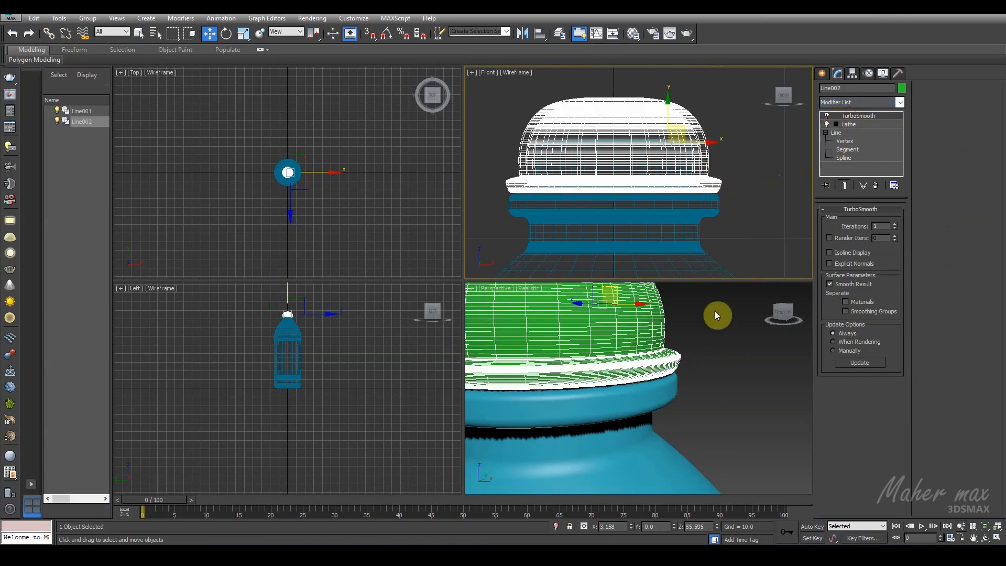
Step: Select the bottle and cap together and scale both down in X and Y from the top view, making them slimmer
{"action": "right_click", "coordinate": [695, 369]}
{"action": "scroll", "coordinate": [718, 370], "scroll_direction": "down", "scroll_amount": 6}
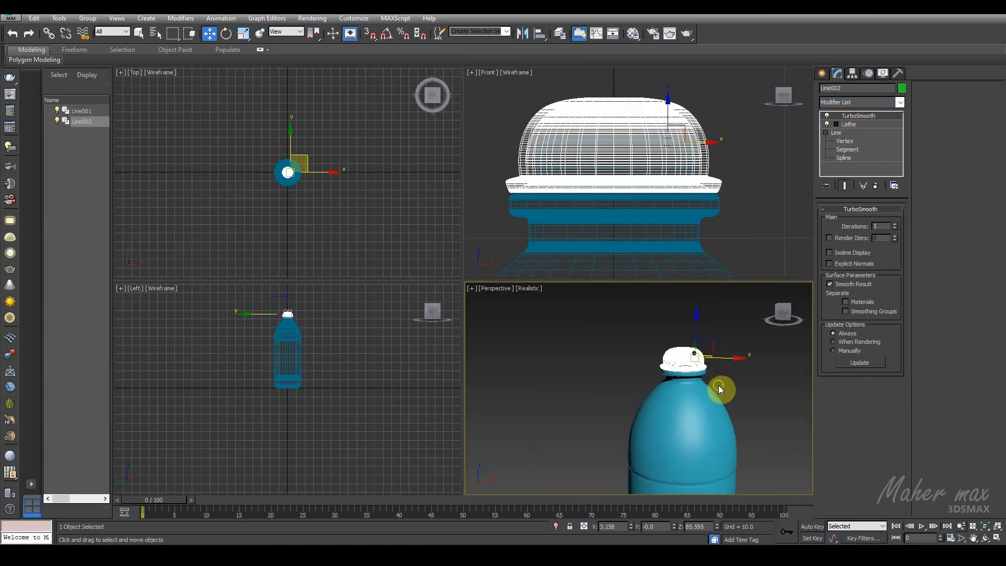
{"action": "left_click", "coordinate": [710, 363]}
{"action": "middle_click_drag", "start_coordinate": [708, 362], "coordinate": [700, 389], "text": "alt"}
{"action": "scroll", "coordinate": [635, 251], "scroll_direction": "down", "scroll_amount": 3}
{"action": "middle_click_drag", "start_coordinate": [634, 251], "coordinate": [644, 136]}
{"action": "scroll", "coordinate": [632, 195], "scroll_direction": "down", "scroll_amount": 7}
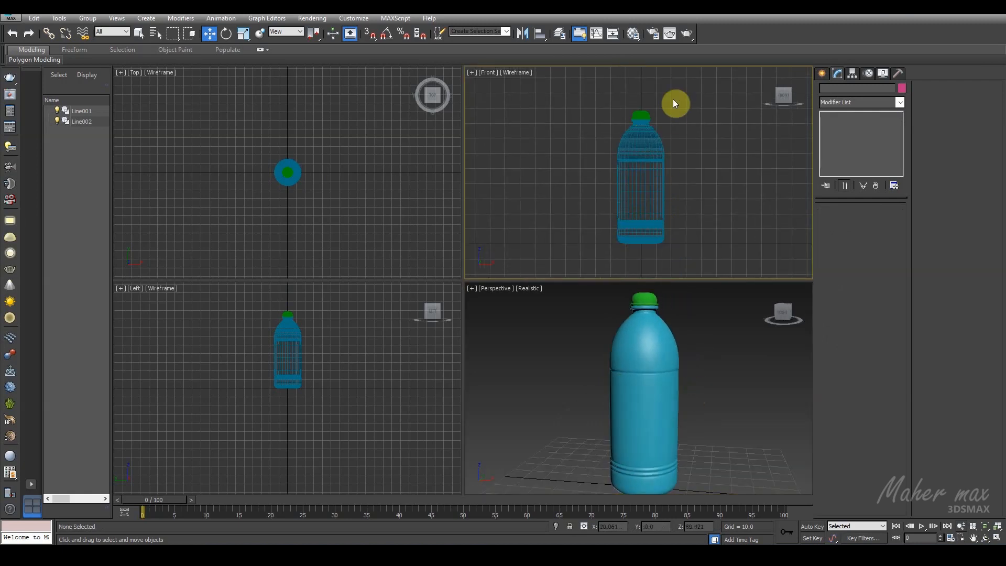
{"action": "left_click_drag", "start_coordinate": [669, 109], "coordinate": [627, 200]}
{"action": "left_click", "coordinate": [243, 35]}
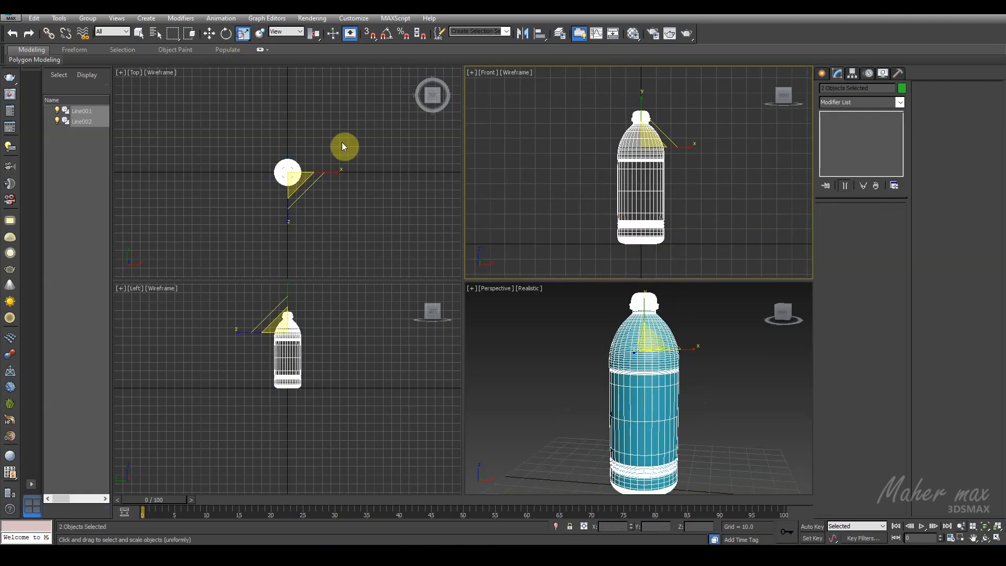
{"action": "right_click", "coordinate": [341, 157]}
{"action": "left_click_drag", "start_coordinate": [304, 156], "coordinate": [292, 162]}
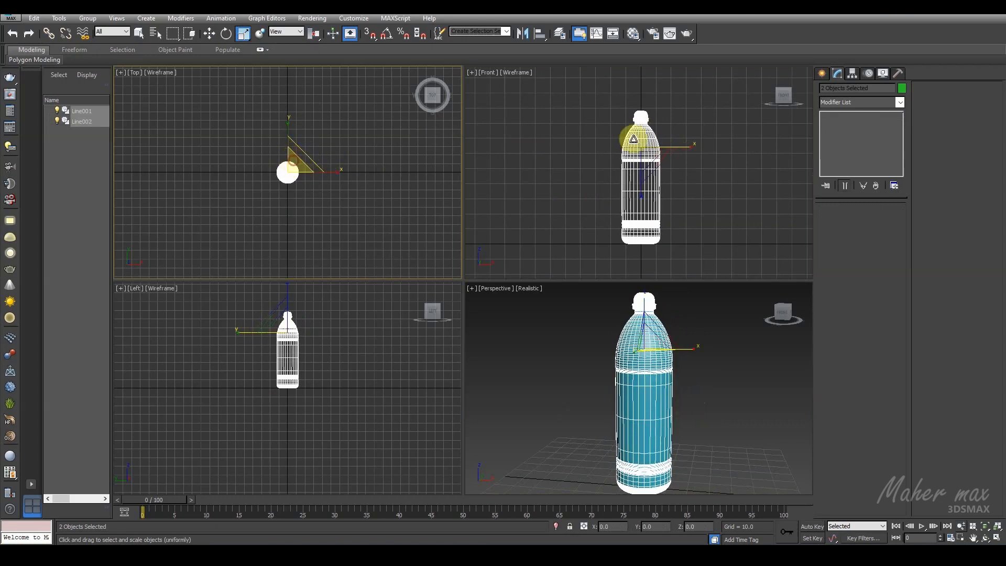
Step: Select the five vertices of the bottle profile at the shoulder groove and move them upward in the front view
{"action": "left_click", "coordinate": [680, 203]}
{"action": "scroll", "coordinate": [679, 199], "scroll_direction": "up", "scroll_amount": 3}
{"action": "left_click", "coordinate": [653, 181]}
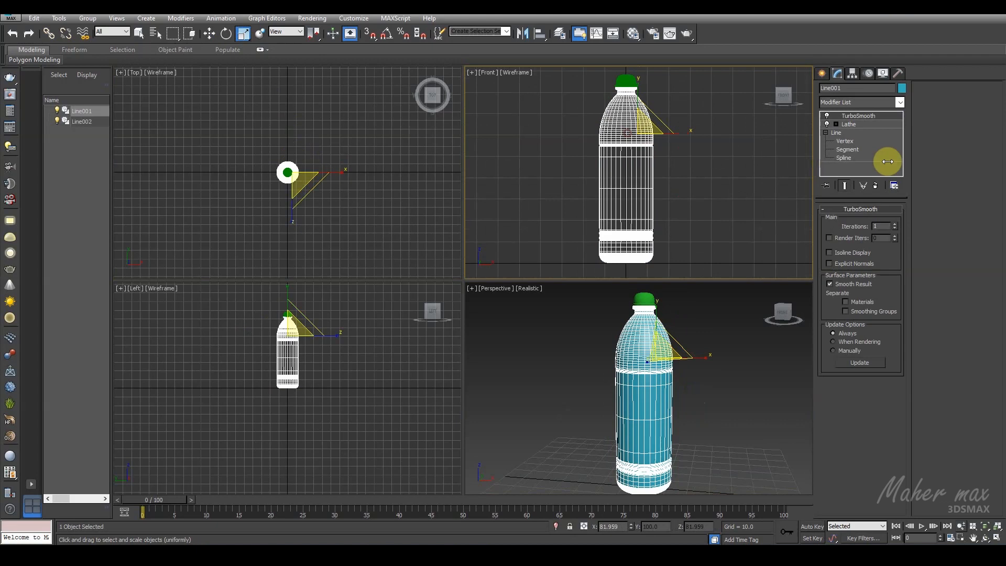
{"action": "left_click", "coordinate": [841, 143]}
{"action": "scroll", "coordinate": [674, 170], "scroll_direction": "up", "scroll_amount": 3}
{"action": "middle_click_drag", "start_coordinate": [674, 171], "coordinate": [683, 225]}
{"action": "left_click_drag", "start_coordinate": [686, 193], "coordinate": [645, 217]}
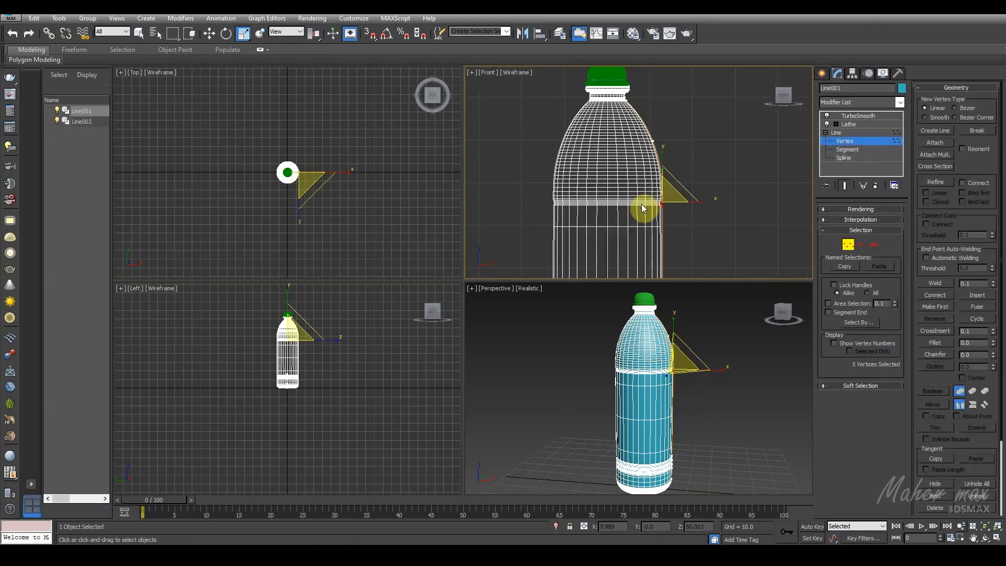
{"action": "left_click", "coordinate": [209, 35]}
{"action": "scroll", "coordinate": [639, 202], "scroll_direction": "up", "scroll_amount": 3}
{"action": "middle_click_drag", "start_coordinate": [667, 200], "coordinate": [640, 180]}
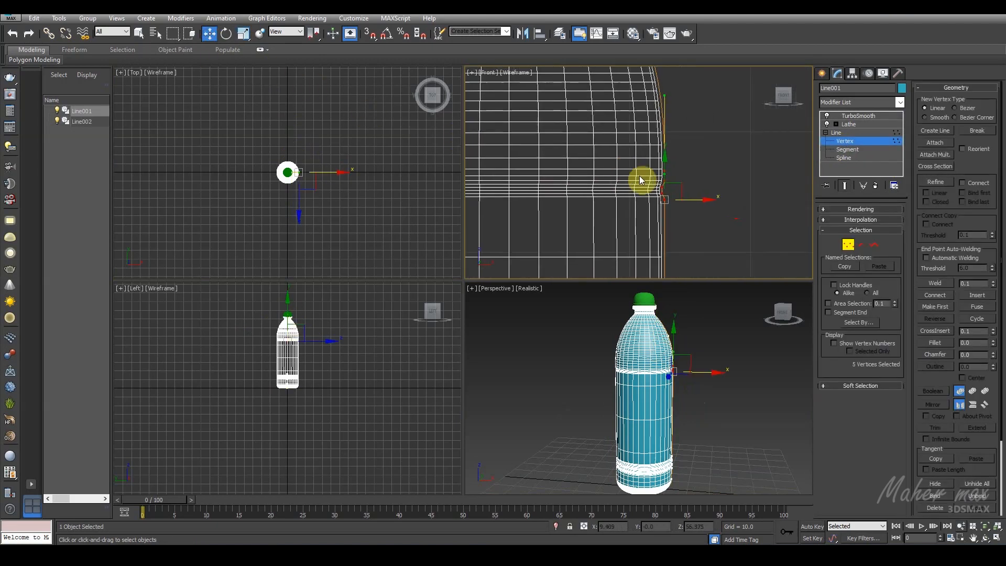
{"action": "left_click_drag", "start_coordinate": [663, 157], "coordinate": [665, 132]}
{"action": "scroll", "coordinate": [665, 132], "scroll_direction": "down", "scroll_amount": 2}
{"action": "middle_click_drag", "start_coordinate": [665, 132], "coordinate": [665, 195]}
Step: Leave vertex editing and examine the bottle's reshaped shoulder in the perspective and front views
{"action": "left_click", "coordinate": [652, 137]}
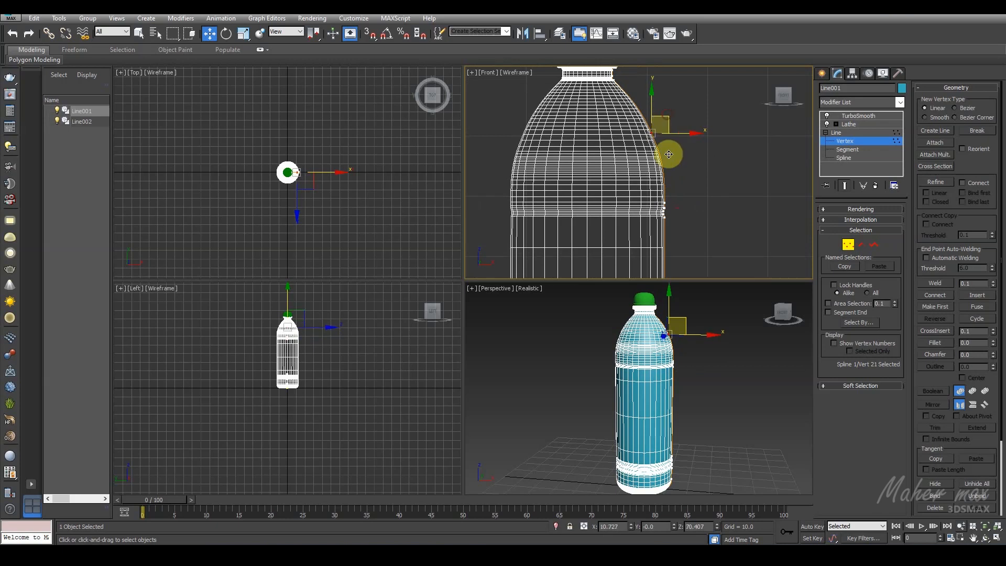
{"action": "scroll", "coordinate": [676, 168], "scroll_direction": "down", "scroll_amount": 2}
{"action": "right_click", "coordinate": [691, 375]}
{"action": "mouse_move", "coordinate": [691, 376]}
{"action": "middle_mouse_down", "text": "alt"}
{"action": "mouse_move", "coordinate": [688, 357]}
{"action": "mouse_move", "coordinate": [675, 433]}
{"action": "mouse_move", "coordinate": [686, 370]}
{"action": "middle_mouse_up", "text": "alt"}
{"action": "left_click", "coordinate": [845, 246]}
{"action": "left_click", "coordinate": [719, 378]}
{"action": "middle_click_drag", "start_coordinate": [687, 370], "coordinate": [689, 314]}
{"action": "scroll", "coordinate": [688, 314], "scroll_direction": "down", "scroll_amount": 2}
{"action": "mouse_move", "coordinate": [676, 391]}
{"action": "middle_mouse_down"}
{"action": "mouse_move", "coordinate": [674, 367]}
{"action": "mouse_move", "coordinate": [679, 380]}
{"action": "middle_mouse_up"}
{"action": "left_click", "coordinate": [668, 377]}
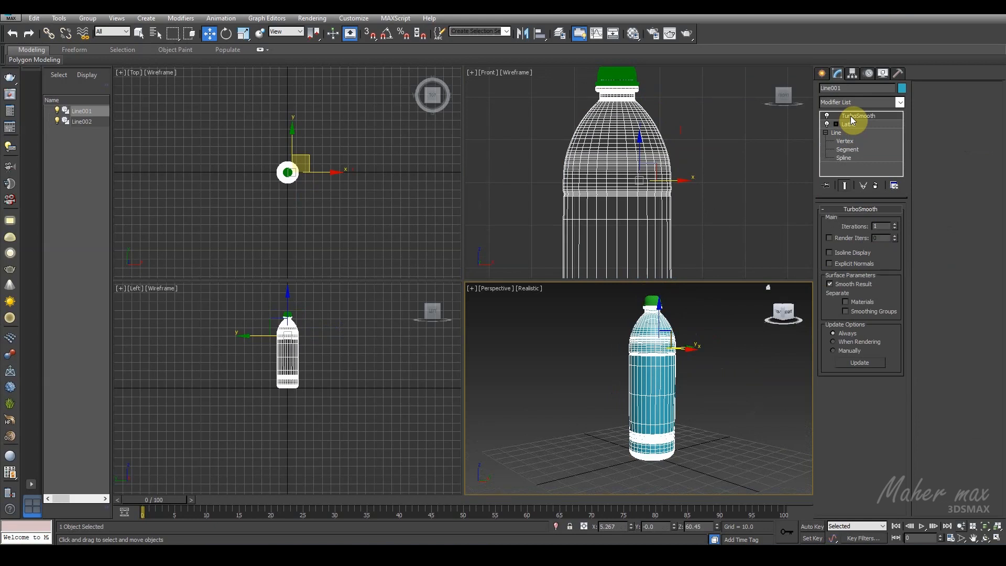
{"action": "scroll", "coordinate": [651, 197], "scroll_direction": "down", "scroll_amount": 2}
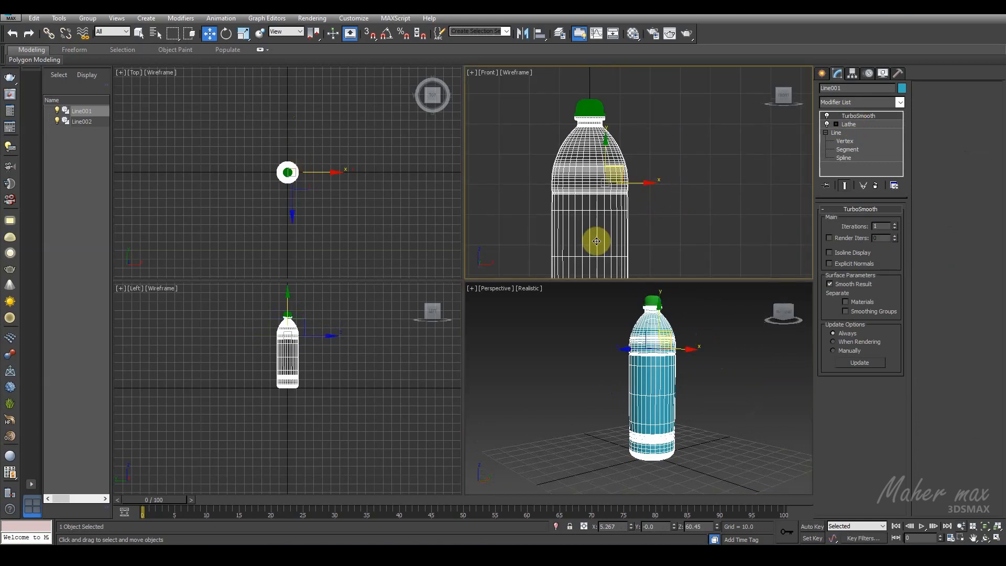
{"action": "left_click", "coordinate": [999, 538]}
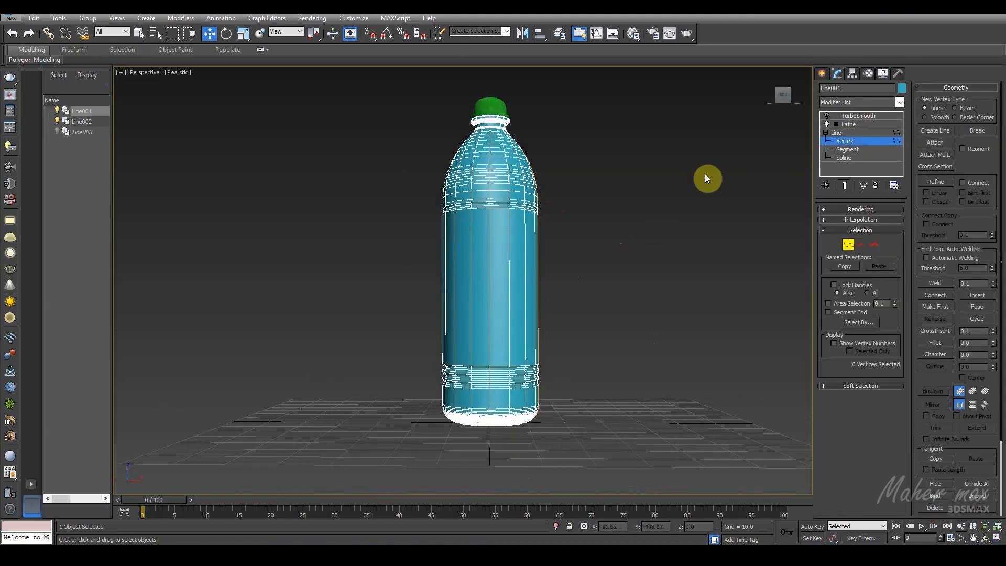
Step: Remove the TurboSmooth modifier from the bottle and convert the bottle to an Editable Poly
{"action": "left_click", "coordinate": [851, 115]}
{"action": "left_click", "coordinate": [875, 186]}
{"action": "middle_click_drag", "start_coordinate": [702, 229], "coordinate": [520, 304], "text": "alt"}
{"action": "right_click", "coordinate": [496, 270]}
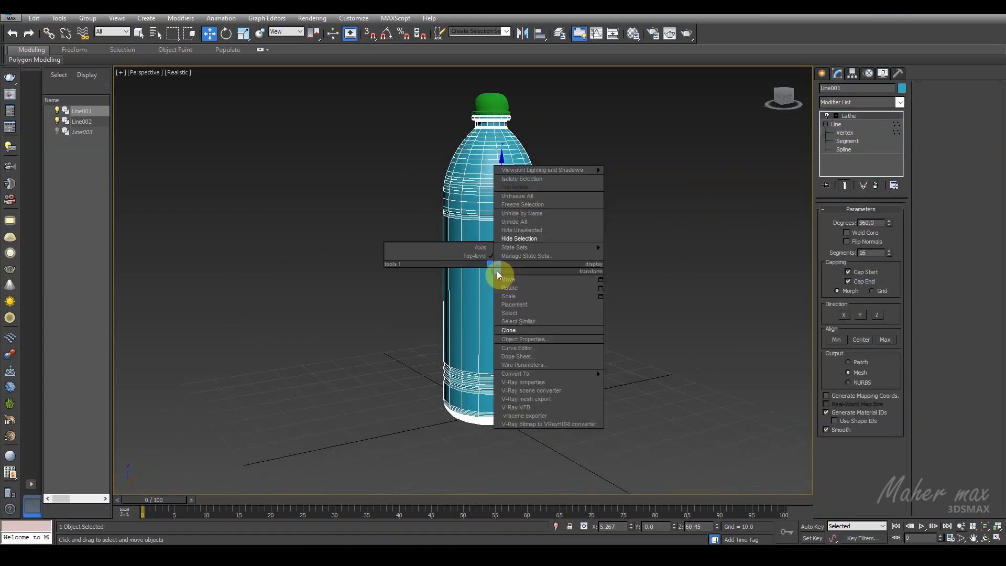
{"action": "mouse_move", "coordinate": [568, 375]}
{"action": "left_click", "coordinate": [664, 386]}
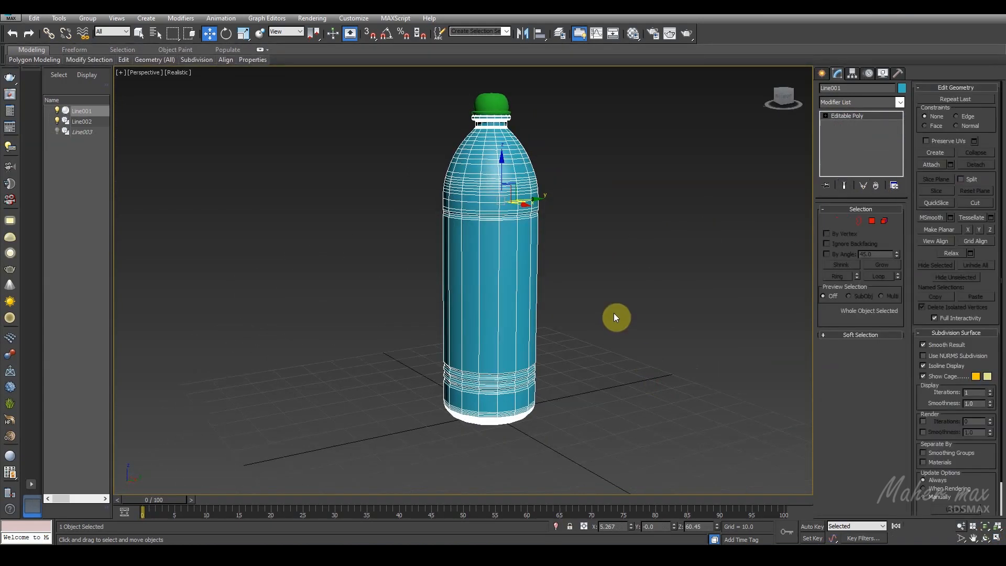
Step: Select the ring of 16 vertical edges around the bottle's body and connect them with one horizontal edge loop
{"action": "left_click", "coordinate": [846, 221]}
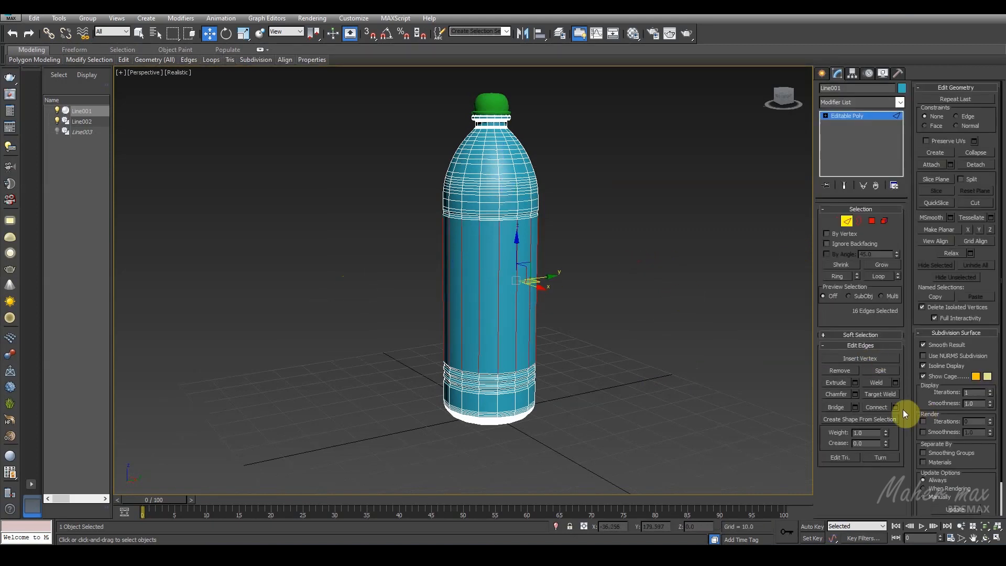
{"action": "left_click", "coordinate": [895, 408]}
{"action": "left_click", "coordinate": [490, 332]}
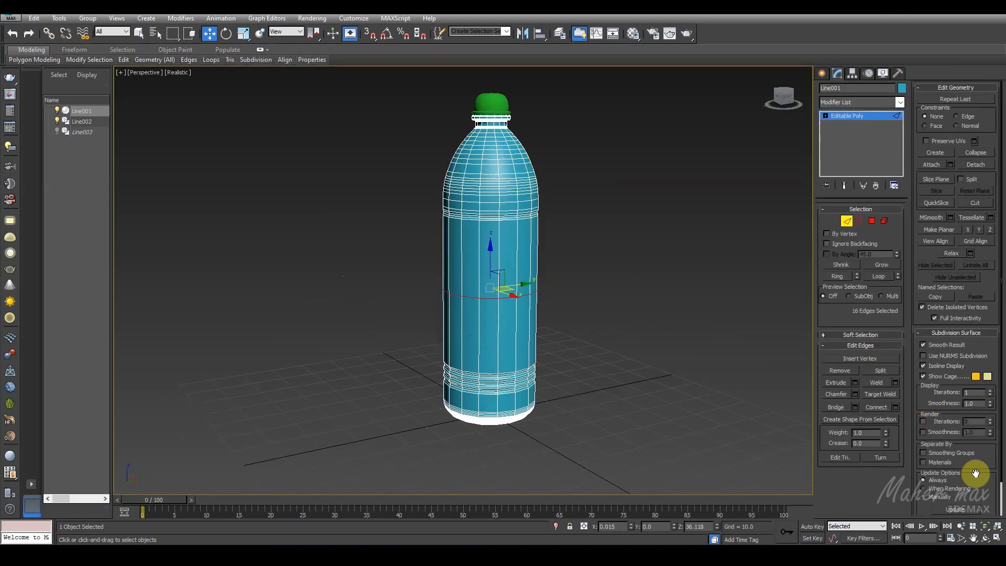
{"action": "left_click", "coordinate": [999, 536]}
{"action": "middle_click_drag", "start_coordinate": [650, 226], "coordinate": [682, 144]}
{"action": "left_click", "coordinate": [822, 74]}
{"action": "left_click", "coordinate": [840, 149]}
{"action": "mouse_move", "coordinate": [323, 221]}
{"action": "middle_mouse_down"}
{"action": "mouse_move", "coordinate": [343, 252]}
{"action": "mouse_move", "coordinate": [330, 224]}
{"action": "middle_mouse_up"}
Step: Select the rear half of the bottle's polygons from the top view, delete them, and enlarge the front view
{"action": "scroll", "coordinate": [345, 254], "scroll_direction": "up", "scroll_amount": 4}
{"action": "scroll", "coordinate": [335, 225], "scroll_direction": "up", "scroll_amount": 2}
{"action": "left_click", "coordinate": [838, 73]}
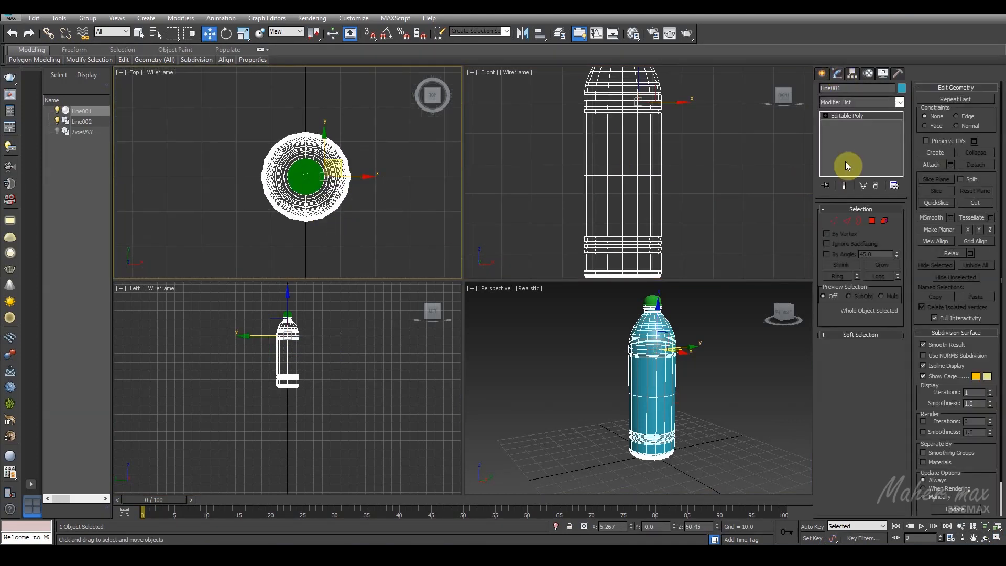
{"action": "left_click", "coordinate": [870, 221]}
{"action": "left_click_drag", "start_coordinate": [380, 111], "coordinate": [223, 169]}
{"action": "key", "text": "Delete"}
{"action": "left_click", "coordinate": [872, 223]}
{"action": "scroll", "coordinate": [712, 194], "scroll_direction": "down", "scroll_amount": 2}
{"action": "key", "text": "alt+w"}
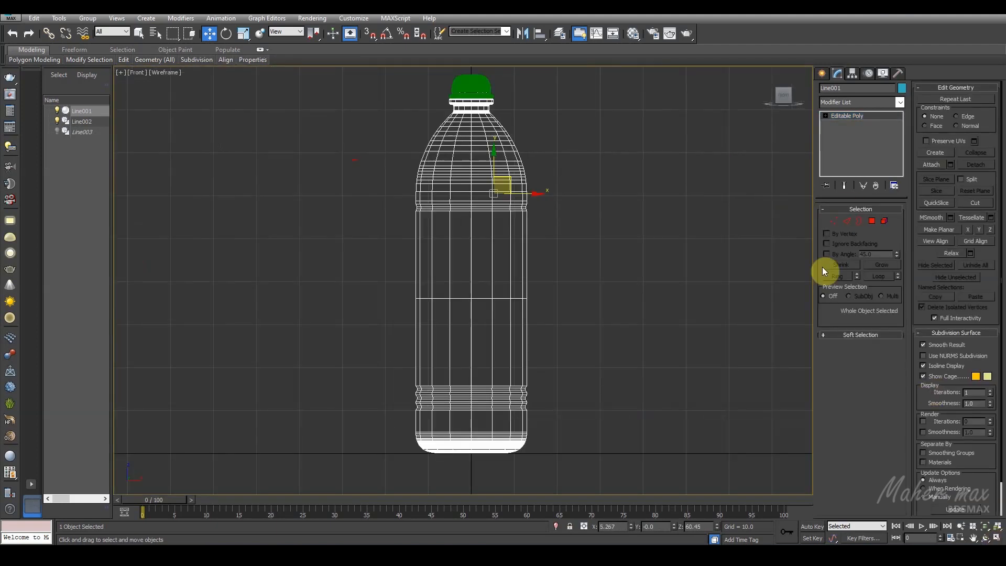
Step: Draw a straight diagonal guide line across the bottle's body, rising from lower left to upper right
{"action": "left_click", "coordinate": [822, 75]}
{"action": "left_click", "coordinate": [840, 149]}
{"action": "left_click", "coordinate": [587, 202]}
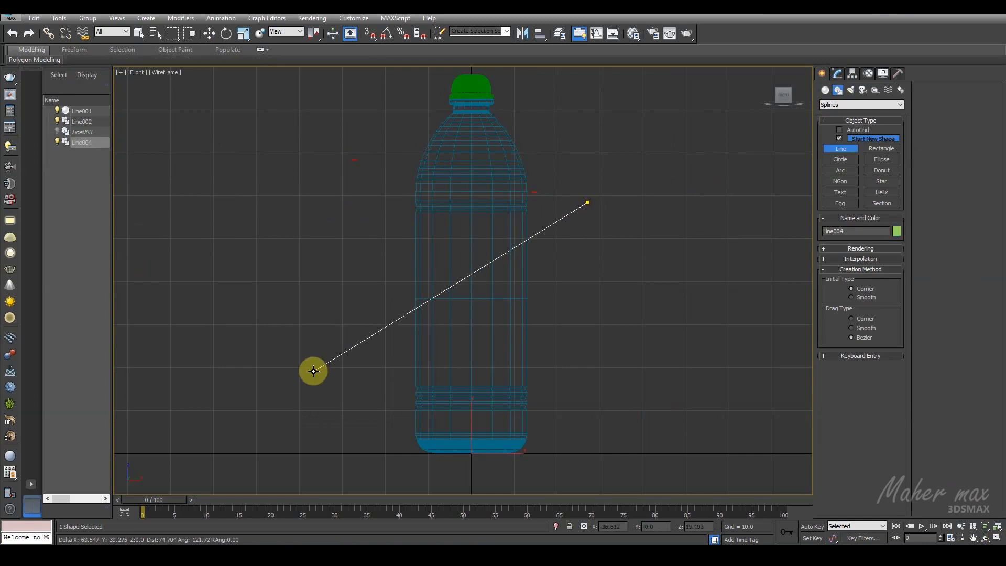
{"action": "left_click", "coordinate": [309, 381]}
{"action": "right_click", "coordinate": [308, 381]}
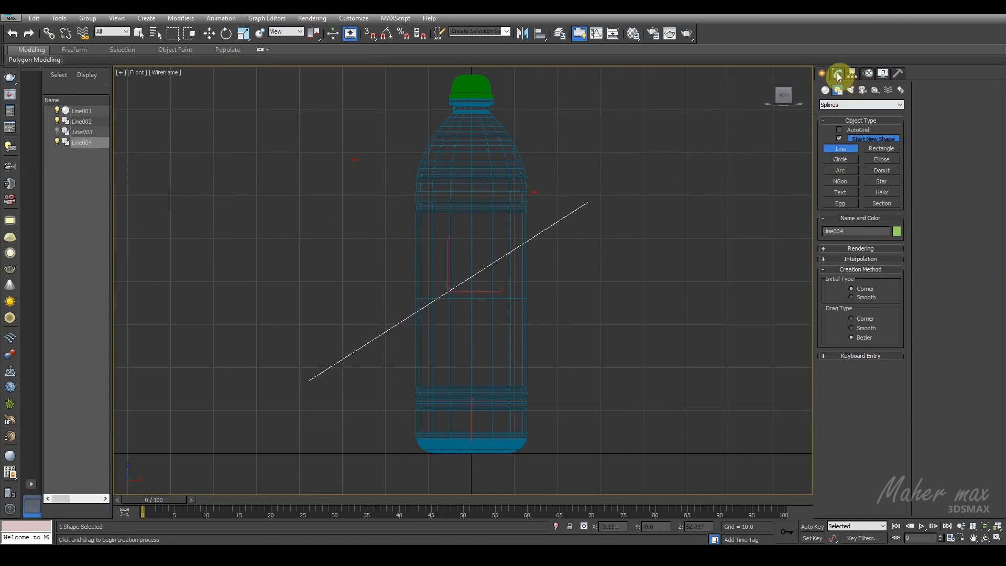
{"action": "left_click", "coordinate": [209, 33]}
Step: Raise the two rightmost vertices of the bottle's middle edge loop so they lie on the diagonal guide line
{"action": "left_click", "coordinate": [490, 176]}
{"action": "left_click", "coordinate": [839, 73]}
{"action": "left_click", "coordinate": [833, 221]}
{"action": "scroll", "coordinate": [602, 220], "scroll_direction": "up", "scroll_amount": 5}
{"action": "left_click_drag", "start_coordinate": [545, 282], "coordinate": [512, 316]}
{"action": "left_click_drag", "start_coordinate": [519, 272], "coordinate": [526, 167]}
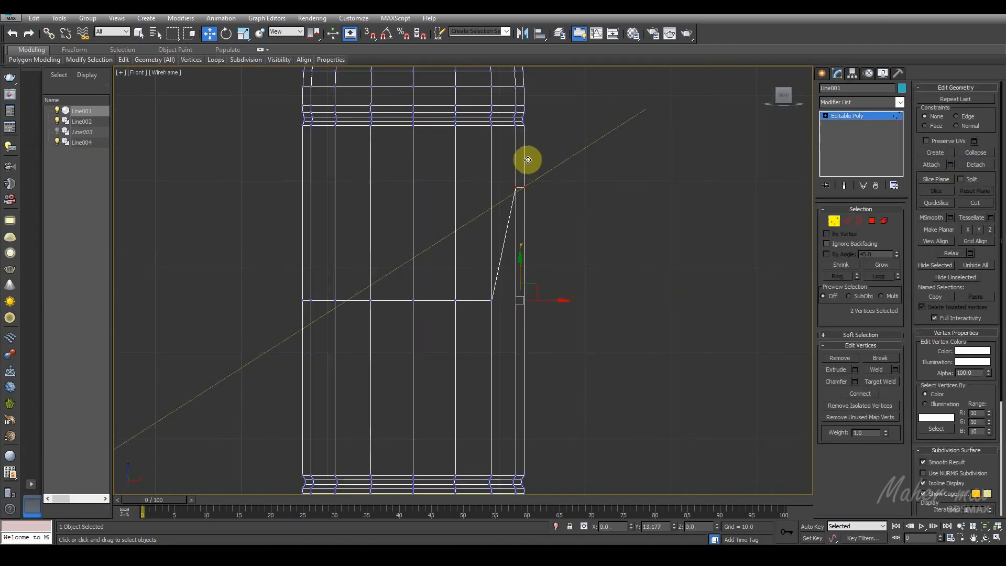
{"action": "scroll", "coordinate": [527, 160], "scroll_direction": "up", "scroll_amount": 4}
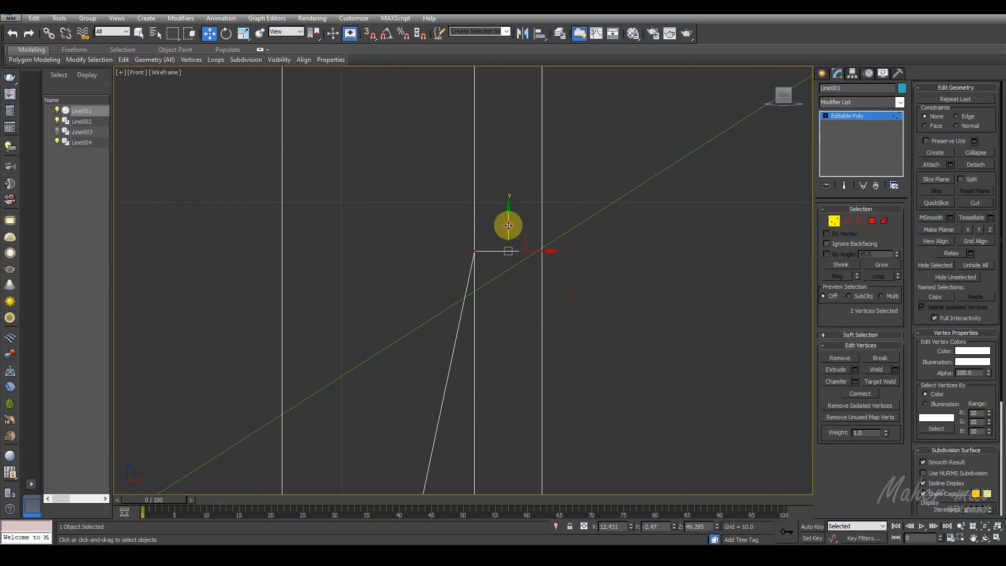
{"action": "left_click", "coordinate": [474, 251]}
{"action": "left_click_drag", "start_coordinate": [474, 227], "coordinate": [475, 257]}
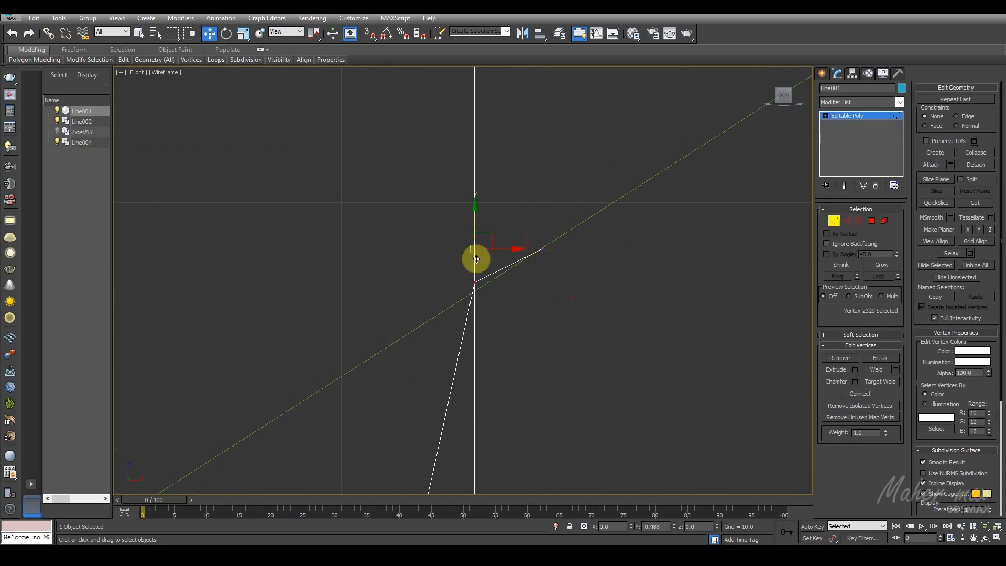
Step: Raise the third and fourth vertices from the right of the middle loop onto the guide line
{"action": "scroll", "coordinate": [532, 227], "scroll_direction": "down", "scroll_amount": 4}
{"action": "left_click_drag", "start_coordinate": [533, 317], "coordinate": [430, 385]}
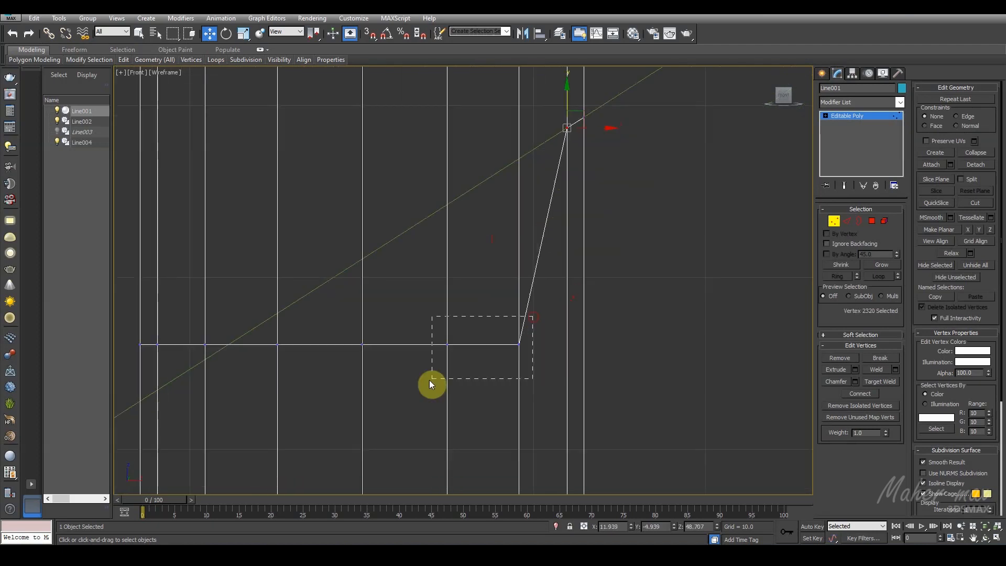
{"action": "left_click_drag", "start_coordinate": [477, 315], "coordinate": [502, 135]}
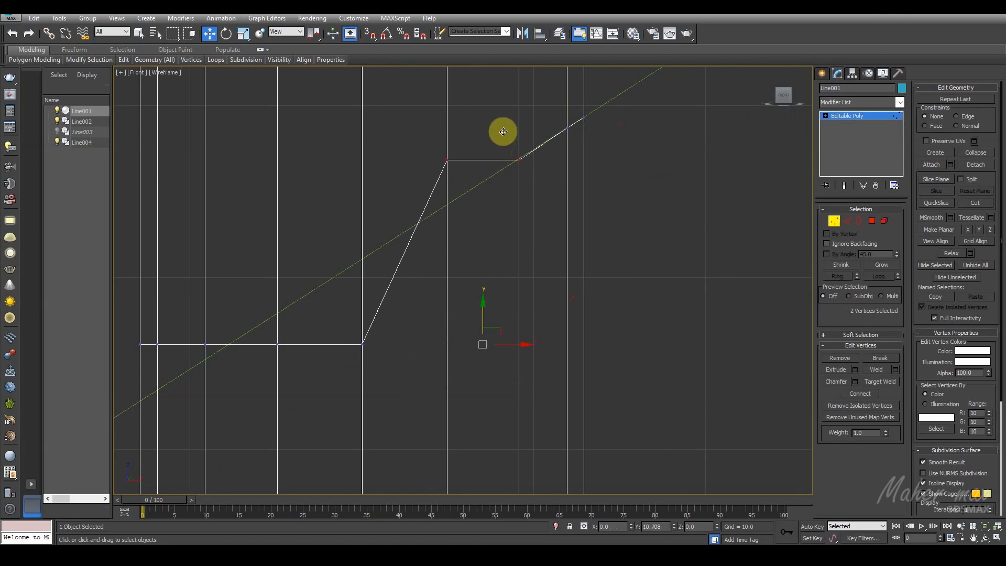
{"action": "scroll", "coordinate": [512, 162], "scroll_direction": "up", "scroll_amount": 5}
{"action": "left_click_drag", "start_coordinate": [557, 162], "coordinate": [534, 159]}
{"action": "scroll", "coordinate": [456, 205], "scroll_direction": "down", "scroll_amount": 5}
{"action": "middle_click_drag", "start_coordinate": [456, 205], "coordinate": [572, 164]}
{"action": "left_click_drag", "start_coordinate": [476, 135], "coordinate": [444, 168]}
{"action": "left_click_drag", "start_coordinate": [456, 127], "coordinate": [455, 217]}
Step: Raise the loop's centre vertex and its left neighbour onto the diagonal guide line
{"action": "scroll", "coordinate": [425, 290], "scroll_direction": "down", "scroll_amount": 5}
{"action": "middle_click_drag", "start_coordinate": [425, 291], "coordinate": [510, 223]}
{"action": "scroll", "coordinate": [457, 293], "scroll_direction": "up", "scroll_amount": 5}
{"action": "left_click_drag", "start_coordinate": [477, 285], "coordinate": [465, 158]}
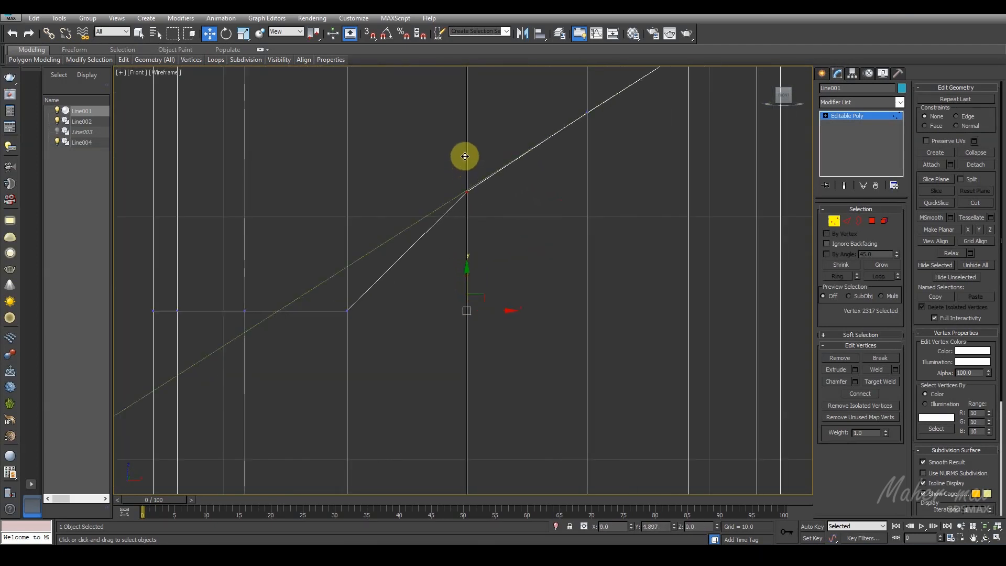
{"action": "left_click_drag", "start_coordinate": [457, 283], "coordinate": [413, 319]}
{"action": "left_click_drag", "start_coordinate": [429, 272], "coordinate": [434, 228]}
Step: Lower the remaining vertices at the left end of the middle loop onto the guide line
{"action": "middle_click_drag", "start_coordinate": [388, 292], "coordinate": [613, 242]}
{"action": "mouse_move", "coordinate": [553, 234]}
{"action": "left_mouse_down"}
{"action": "mouse_move", "coordinate": [508, 287]}
{"action": "mouse_move", "coordinate": [533, 238]}
{"action": "mouse_move", "coordinate": [410, 277]}
{"action": "left_mouse_up"}
{"action": "left_click_drag", "start_coordinate": [452, 225], "coordinate": [455, 285]}
{"action": "left_click_drag", "start_coordinate": [412, 300], "coordinate": [448, 326]}
{"action": "left_click_drag", "start_coordinate": [447, 291], "coordinate": [444, 307]}
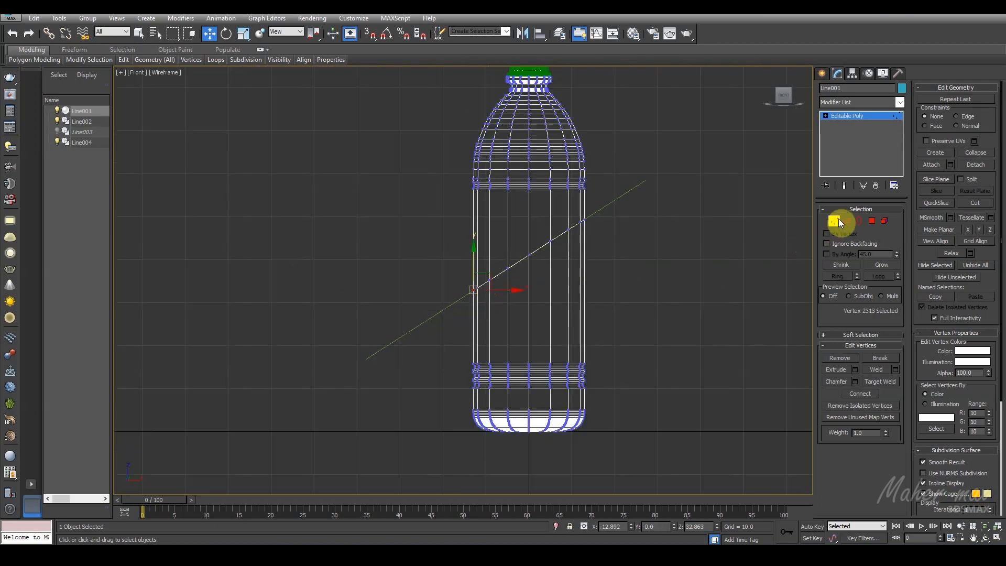
Step: Leave vertex editing on the bottle and delete the diagonal guide line
{"action": "left_click", "coordinate": [838, 220]}
{"action": "left_click", "coordinate": [620, 197]}
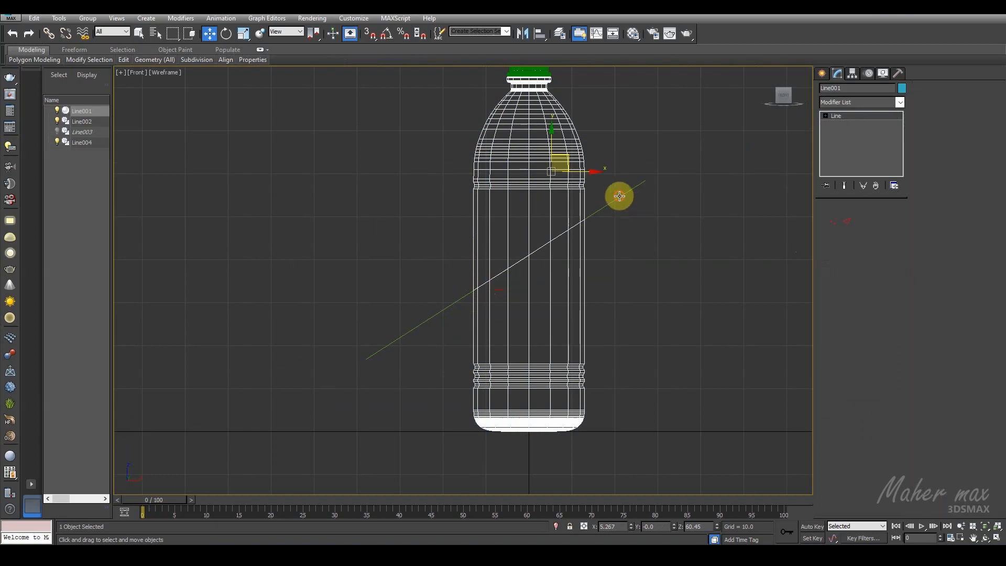
{"action": "key", "text": "Delete"}
Step: Select the two central polygons of the narrow band above the shoulder groove and move them down by about 0.92
{"action": "scroll", "coordinate": [668, 256], "scroll_direction": "down", "scroll_amount": 2}
{"action": "scroll", "coordinate": [529, 274], "scroll_direction": "up", "scroll_amount": 2}
{"action": "scroll", "coordinate": [520, 204], "scroll_direction": "up", "scroll_amount": 3}
{"action": "left_click", "coordinate": [516, 193]}
{"action": "middle_click_drag", "start_coordinate": [516, 188], "coordinate": [531, 224]}
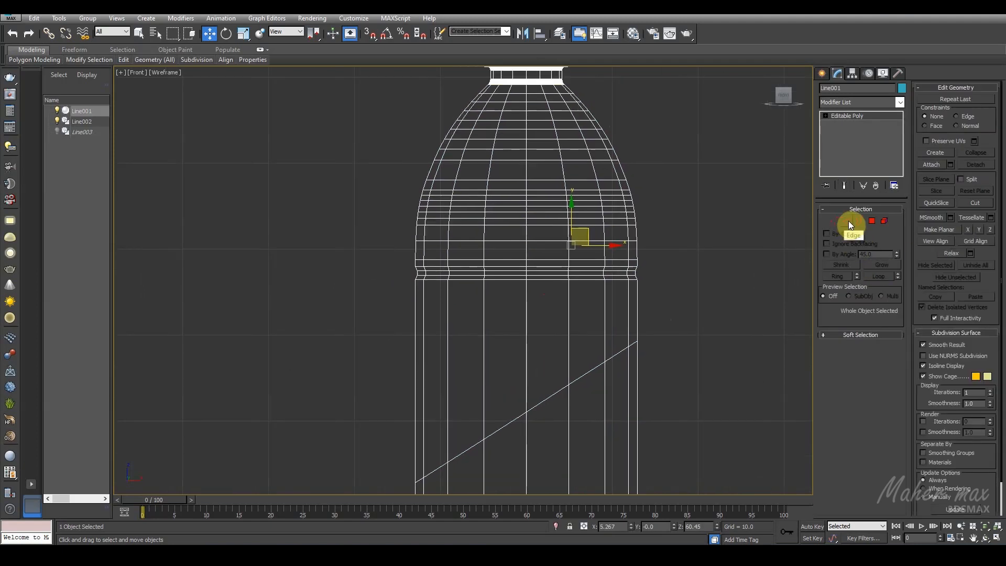
{"action": "left_click", "coordinate": [871, 221]}
{"action": "scroll", "coordinate": [528, 234], "scroll_direction": "up", "scroll_amount": 3}
{"action": "left_click", "coordinate": [557, 229]}
{"action": "left_click", "coordinate": [517, 226], "text": "ctrl"}
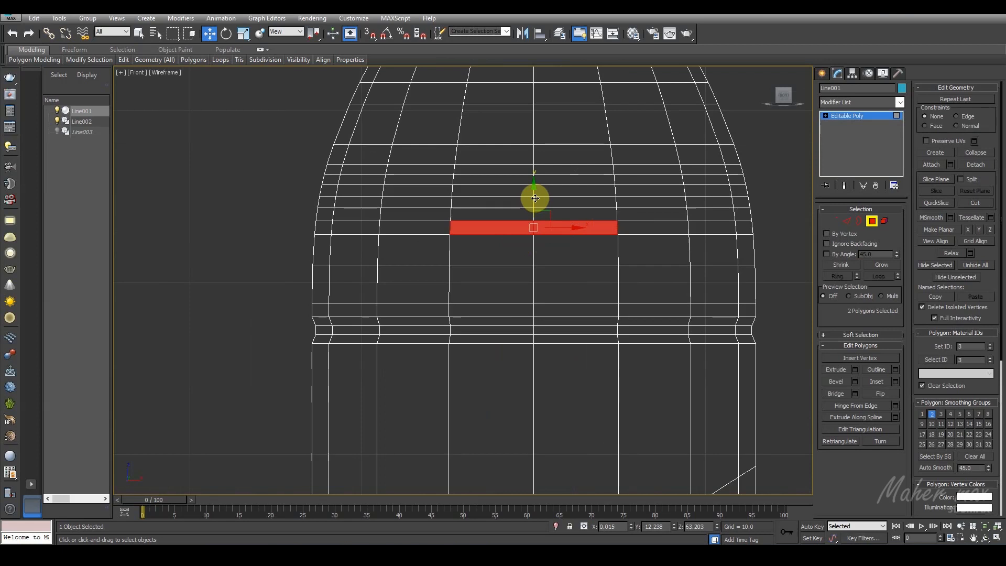
{"action": "left_click_drag", "start_coordinate": [535, 198], "coordinate": [536, 214]}
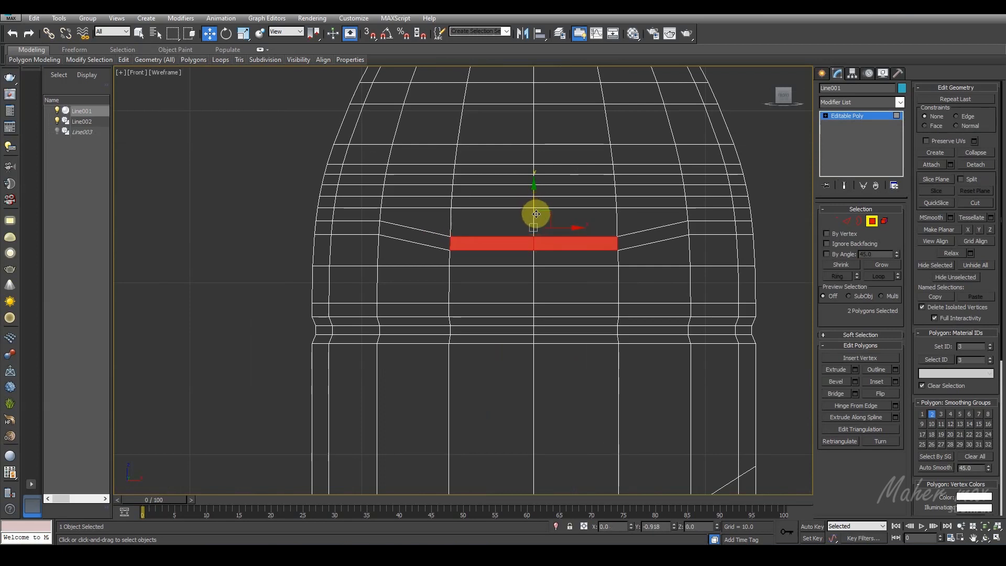
Step: Lower the band's vertex pairs on both sides of the moved polygons so the edges slope evenly toward the centre
{"action": "left_click", "coordinate": [833, 221]}
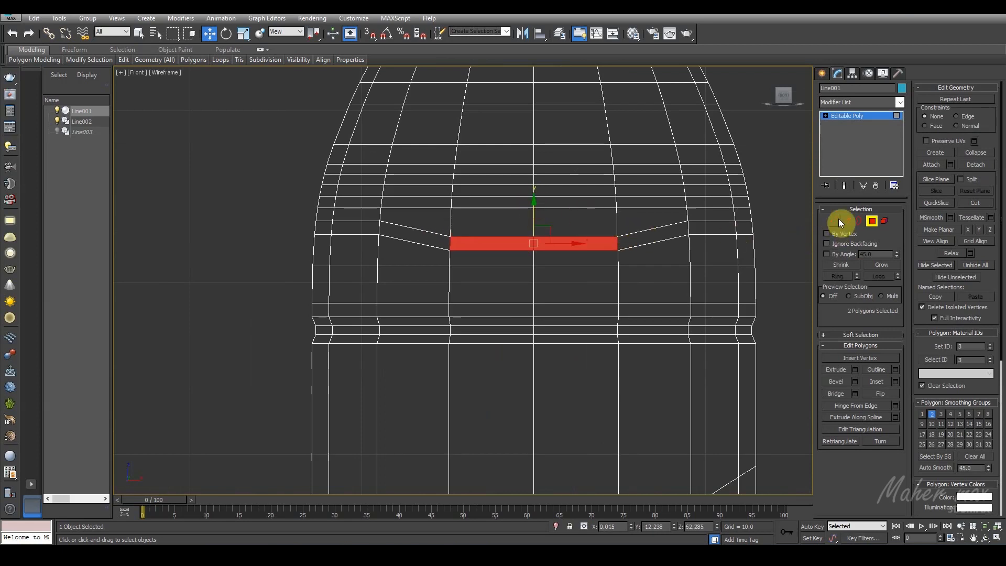
{"action": "left_click", "coordinate": [687, 226]}
{"action": "left_click_drag", "start_coordinate": [395, 217], "coordinate": [367, 249], "text": "ctrl"}
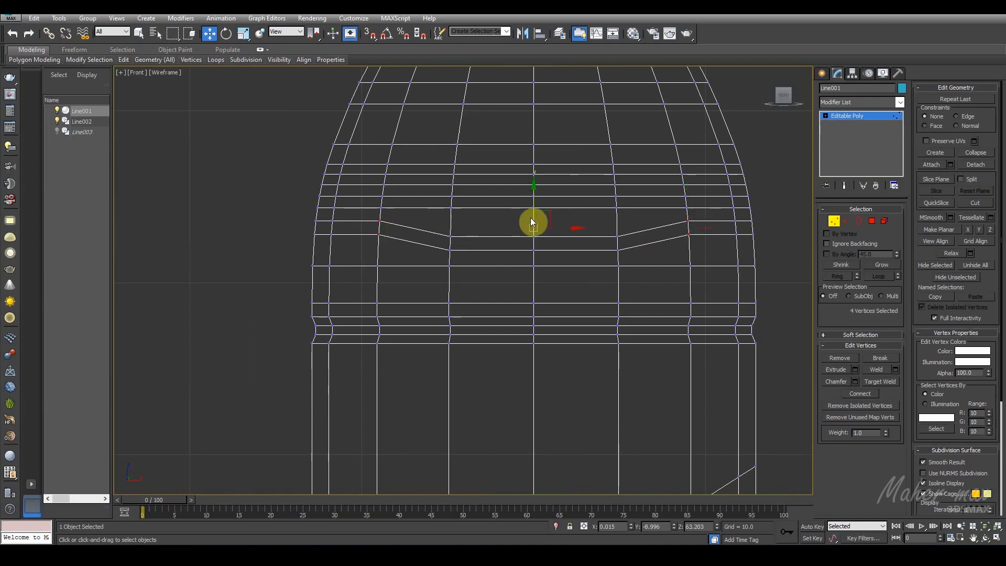
{"action": "left_click_drag", "start_coordinate": [533, 198], "coordinate": [537, 206]}
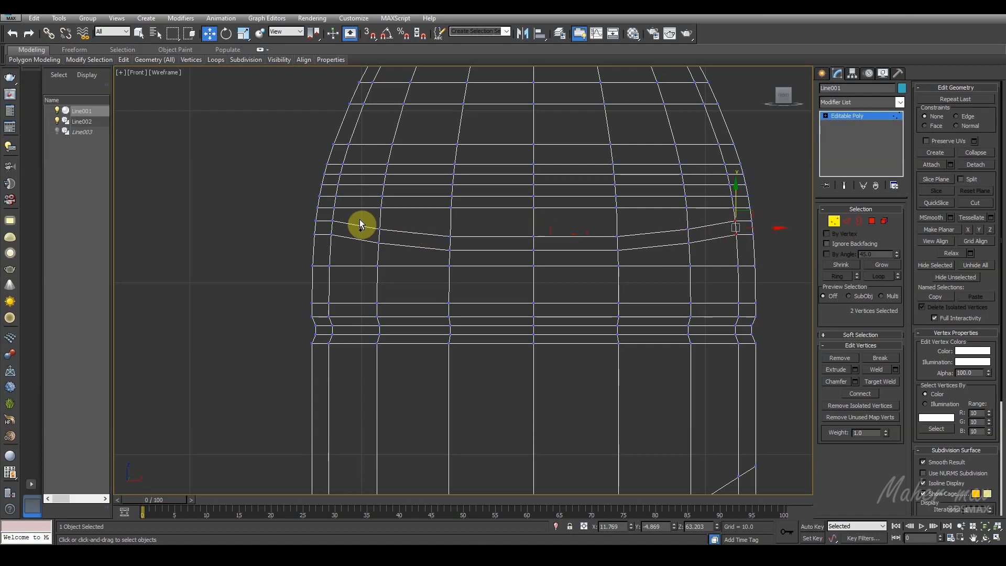
{"action": "left_click_drag", "start_coordinate": [328, 240], "coordinate": [328, 240], "text": "ctrl"}
{"action": "left_click_drag", "start_coordinate": [535, 203], "coordinate": [536, 207]}
Step: Lower the central vertices of the band above and the centre column of vertices to form a V shape
{"action": "left_click_drag", "start_coordinate": [632, 192], "coordinate": [438, 220]}
{"action": "left_click_drag", "start_coordinate": [532, 173], "coordinate": [528, 269]}
{"action": "left_click_drag", "start_coordinate": [539, 209], "coordinate": [534, 221]}
Step: Lower the upper band's outer vertex pairs on both sides so its edges slope evenly toward the centre
{"action": "left_click_drag", "start_coordinate": [680, 216], "coordinate": [679, 215]}
{"action": "left_click_drag", "start_coordinate": [398, 194], "coordinate": [373, 215], "text": "ctrl"}
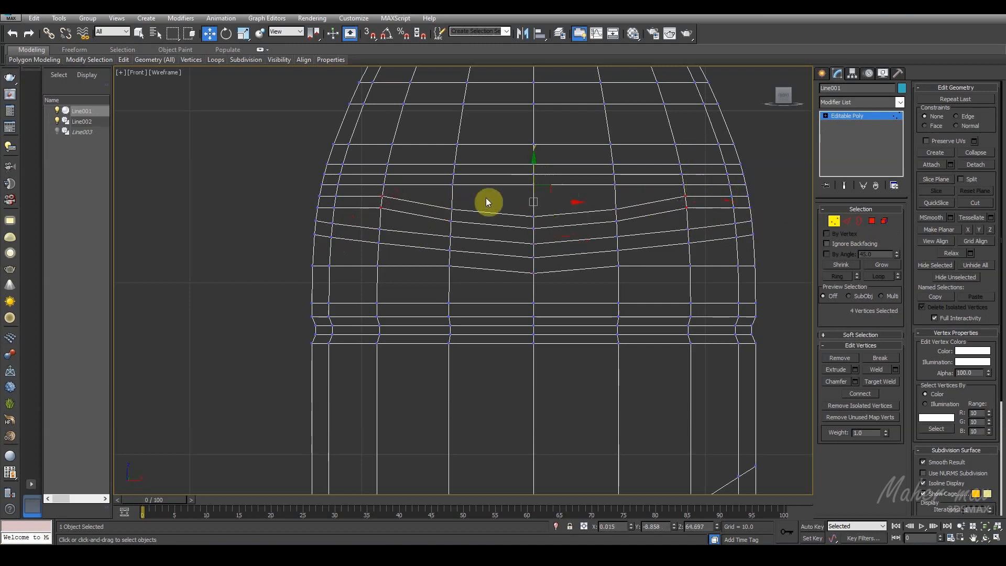
{"action": "left_click_drag", "start_coordinate": [534, 174], "coordinate": [535, 178]}
{"action": "left_click_drag", "start_coordinate": [728, 193], "coordinate": [745, 228]}
{"action": "left_click_drag", "start_coordinate": [330, 212], "coordinate": [330, 213], "text": "ctrl"}
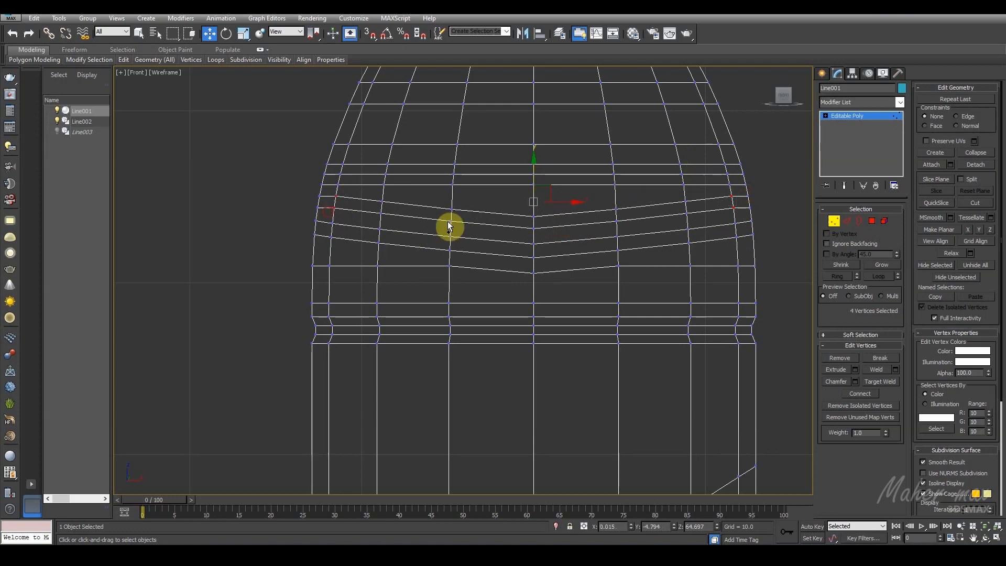
{"action": "left_click_drag", "start_coordinate": [536, 178], "coordinate": [536, 178]}
Step: Raise the centre vertex just below the V-shaped bands by about 0.26
{"action": "scroll", "coordinate": [467, 265], "scroll_direction": "up", "scroll_amount": 4}
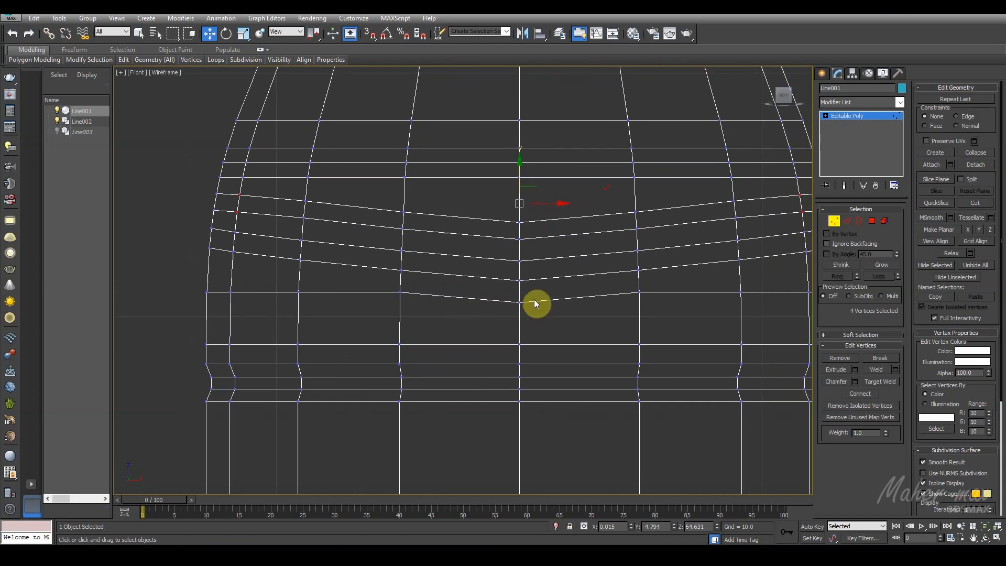
{"action": "left_click_drag", "start_coordinate": [519, 275], "coordinate": [520, 269]}
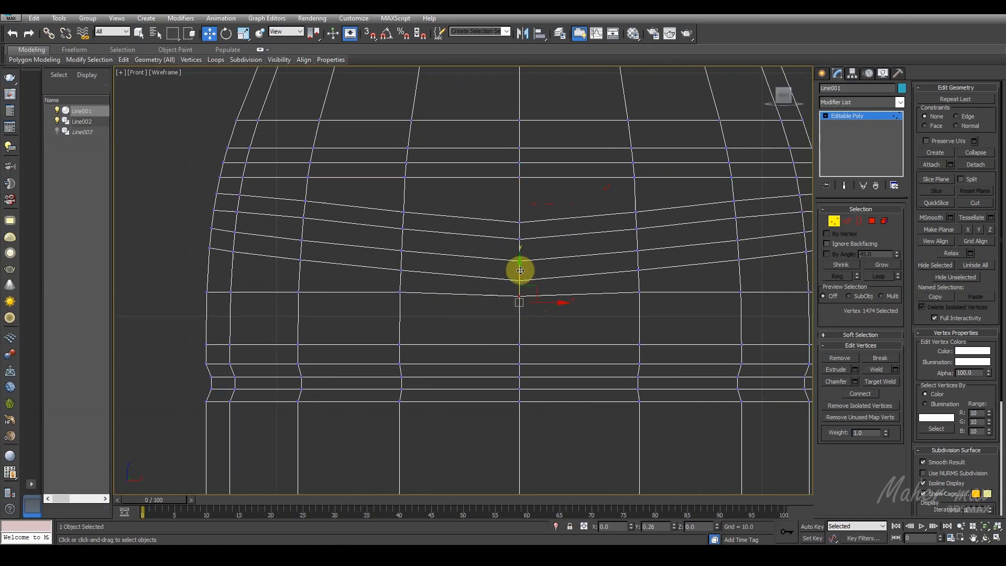
{"action": "scroll", "coordinate": [518, 271], "scroll_direction": "down", "scroll_amount": 4}
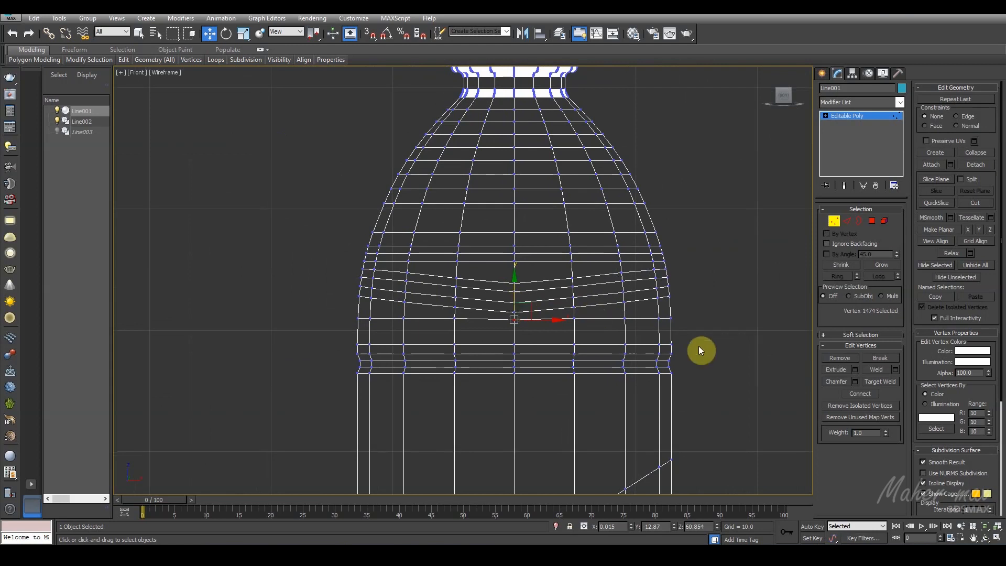
{"action": "scroll", "coordinate": [588, 314], "scroll_direction": "up", "scroll_amount": 4}
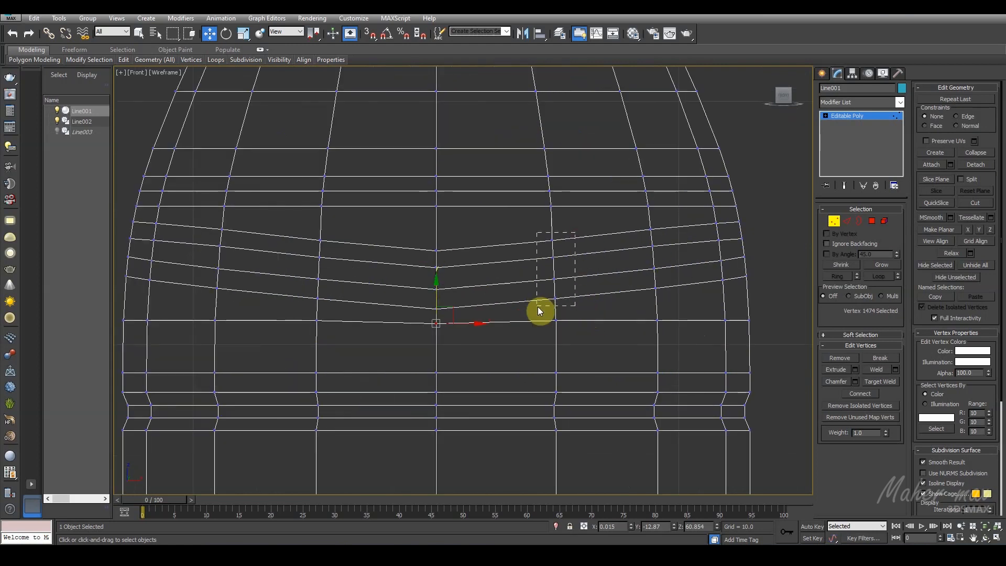
Step: Lower the four-vertex columns of the V-shaped bands on both sides of the centre so their edges slope evenly
{"action": "left_click_drag", "start_coordinate": [344, 232], "coordinate": [298, 301], "text": "ctrl"}
{"action": "left_click_drag", "start_coordinate": [433, 235], "coordinate": [437, 245]}
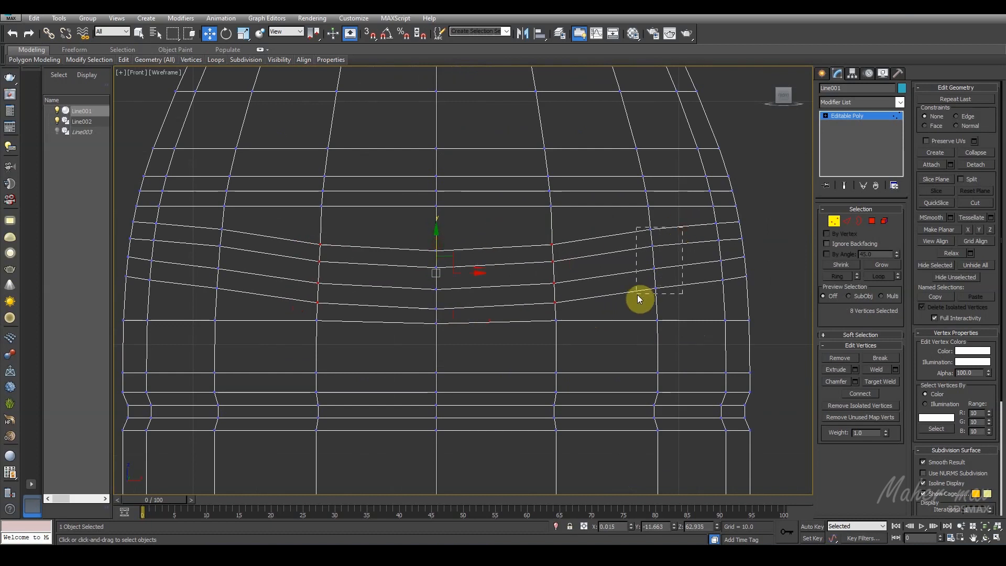
{"action": "left_click_drag", "start_coordinate": [249, 235], "coordinate": [186, 297], "text": "ctrl"}
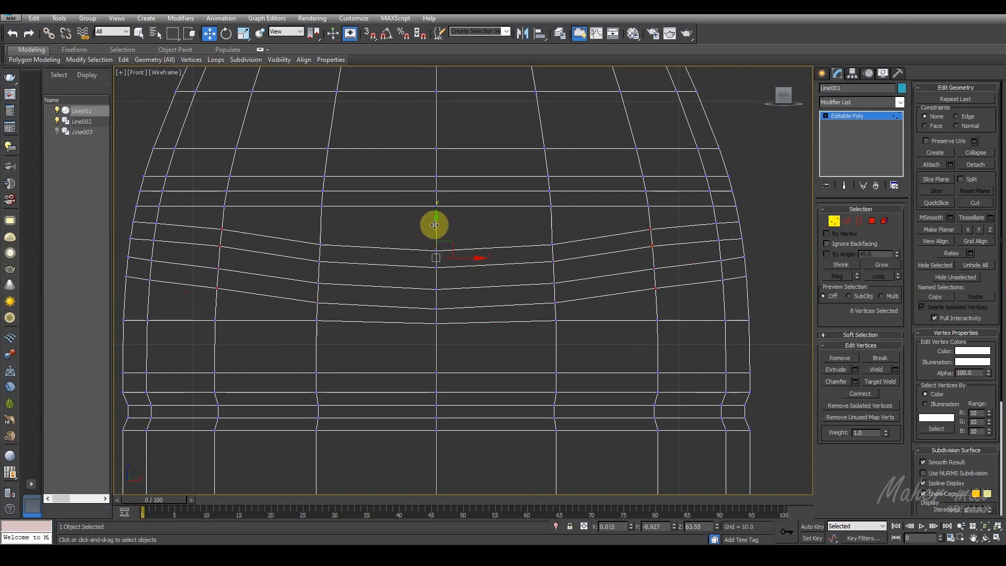
{"action": "middle_click_drag", "start_coordinate": [461, 218], "coordinate": [470, 236]}
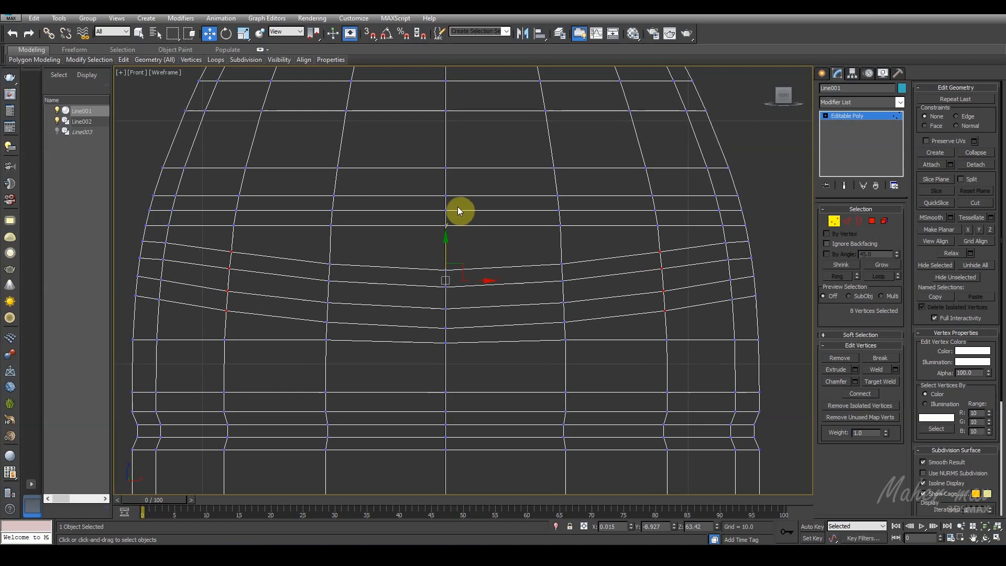
Step: Lower the centre vertex pair and the second column's pairs on both sides of the upper band to shape a zigzag
{"action": "left_click_drag", "start_coordinate": [443, 186], "coordinate": [446, 211]}
{"action": "left_click_drag", "start_coordinate": [588, 202], "coordinate": [540, 239]}
{"action": "left_click_drag", "start_coordinate": [672, 206], "coordinate": [644, 237]}
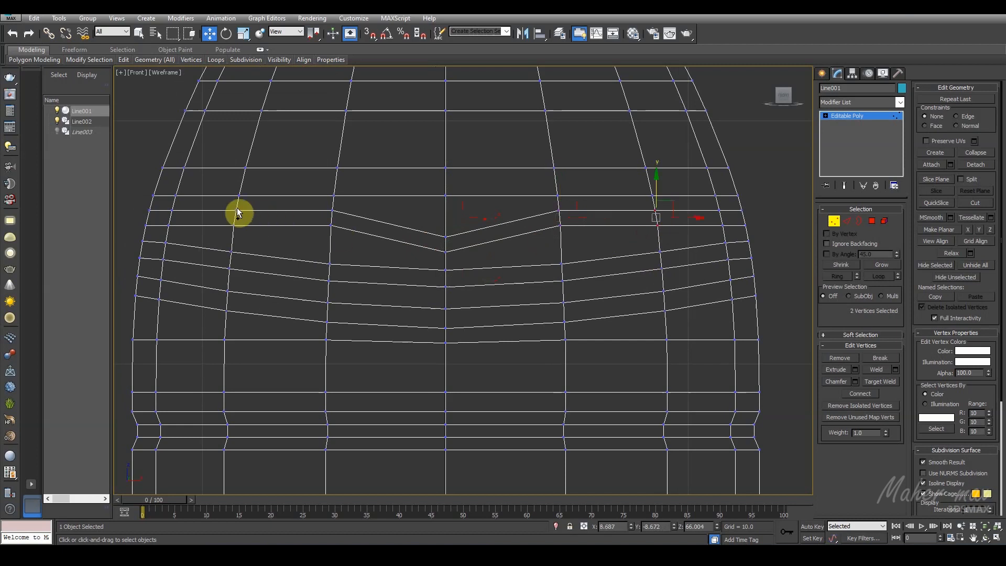
{"action": "left_click_drag", "start_coordinate": [218, 240], "coordinate": [215, 236], "text": "ctrl"}
{"action": "left_click_drag", "start_coordinate": [451, 194], "coordinate": [447, 202]}
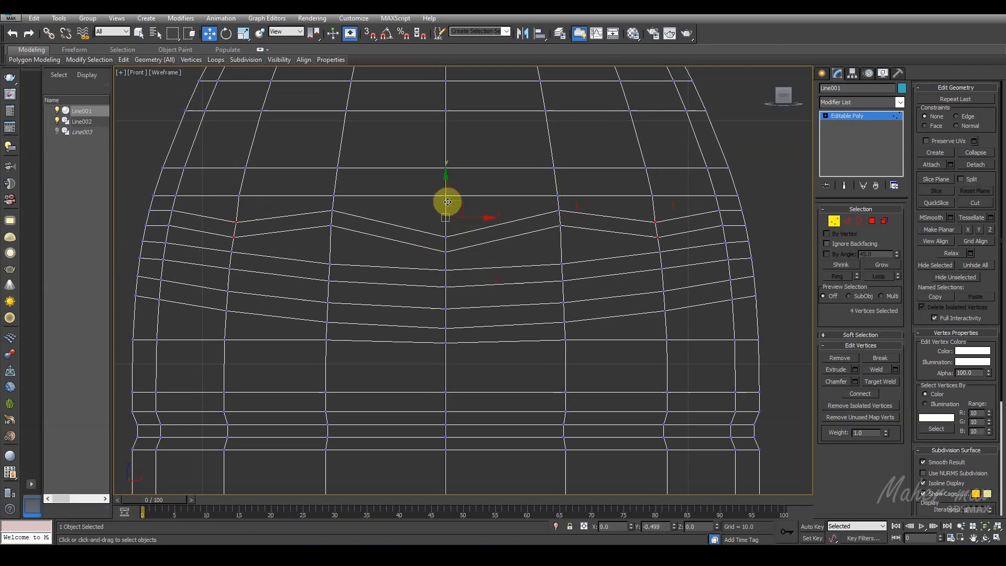
Step: Leave vertex editing in the four-viewport layout and unhide all hidden objects
{"action": "scroll", "coordinate": [447, 202], "scroll_direction": "down", "scroll_amount": 5}
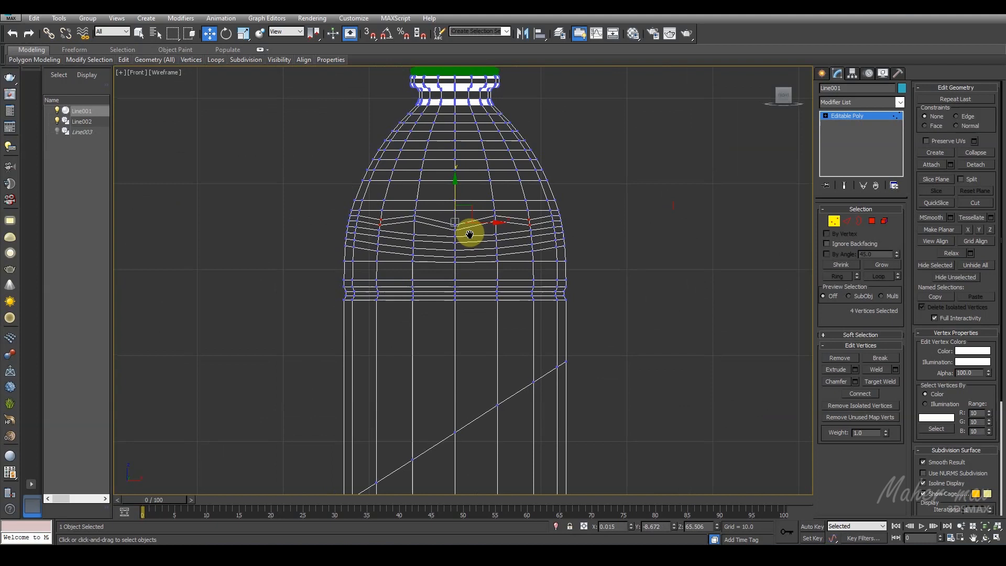
{"action": "scroll", "coordinate": [538, 293], "scroll_direction": "up", "scroll_amount": 3}
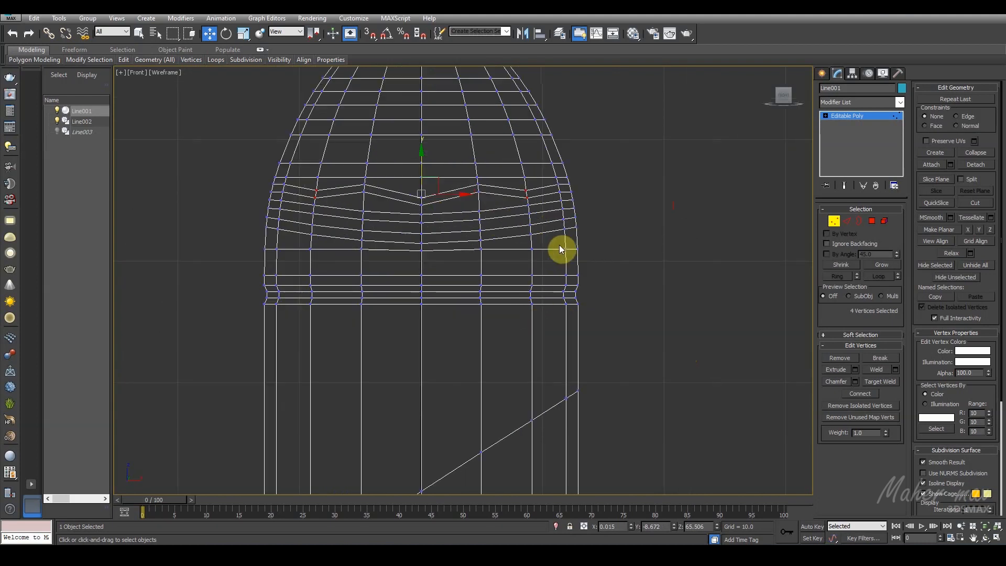
{"action": "scroll", "coordinate": [473, 267], "scroll_direction": "up", "scroll_amount": 3}
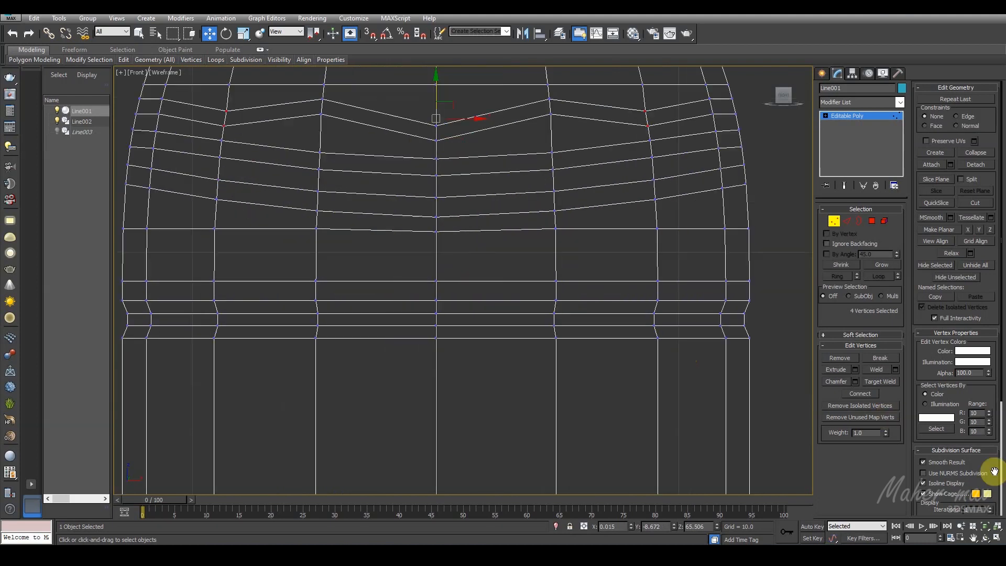
{"action": "key", "text": "alt+w"}
{"action": "scroll", "coordinate": [684, 389], "scroll_direction": "up", "scroll_amount": 5}
{"action": "middle_click_drag", "start_coordinate": [567, 347], "coordinate": [693, 362], "text": "alt"}
{"action": "scroll", "coordinate": [360, 361], "scroll_direction": "up", "scroll_amount": 3}
{"action": "scroll", "coordinate": [230, 320], "scroll_direction": "up", "scroll_amount": 5}
{"action": "middle_click_drag", "start_coordinate": [230, 317], "coordinate": [299, 421]}
{"action": "scroll", "coordinate": [302, 364], "scroll_direction": "up", "scroll_amount": 3}
{"action": "middle_click_drag", "start_coordinate": [306, 358], "coordinate": [299, 389]}
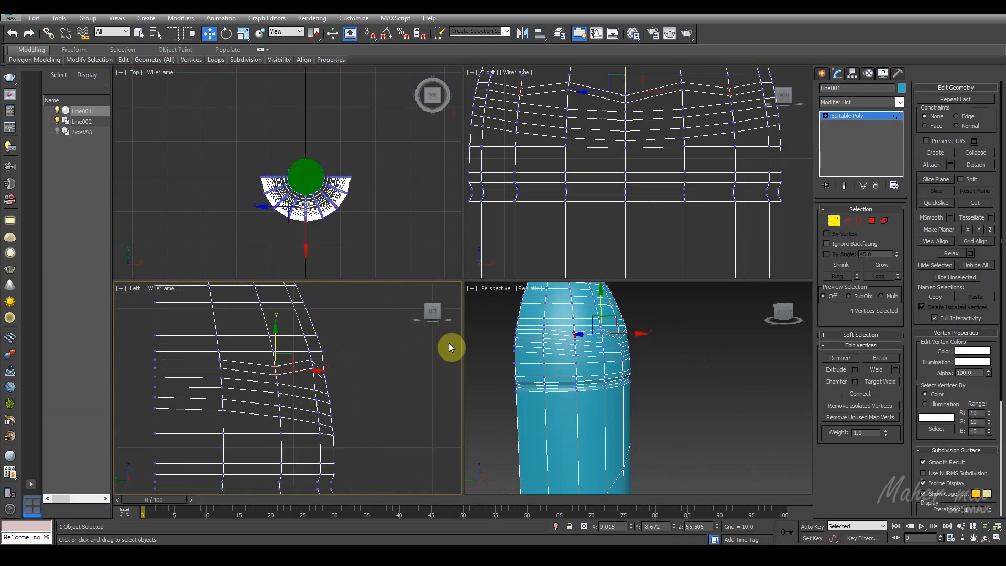
{"action": "left_click", "coordinate": [833, 220]}
{"action": "right_click", "coordinate": [361, 347]}
{"action": "left_click", "coordinate": [394, 316]}
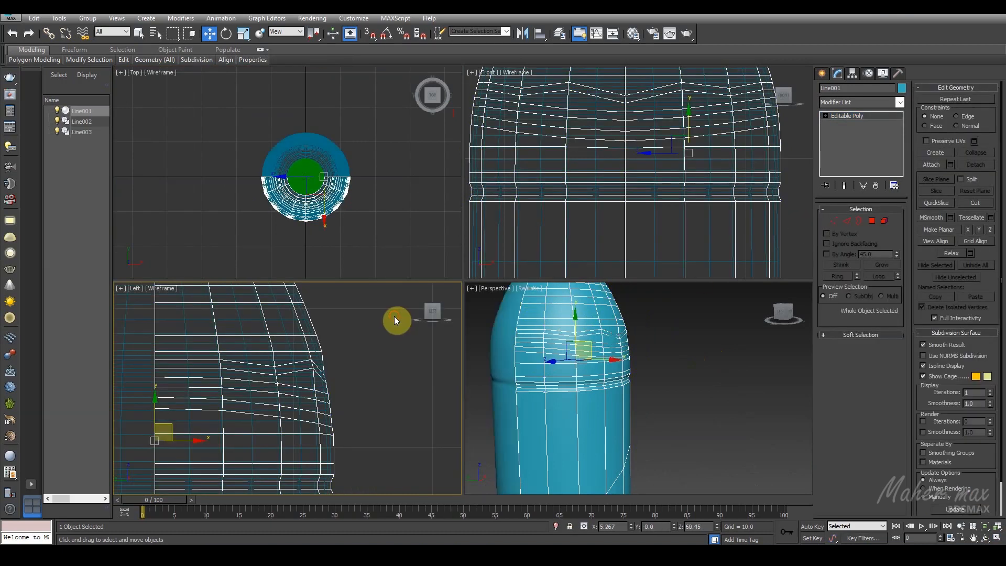
Step: Move the Line003 bottle clear of the half body along X and turn off its modifiers to leave only the profile line
{"action": "left_click", "coordinate": [337, 158]}
{"action": "middle_click_drag", "start_coordinate": [363, 186], "coordinate": [311, 194]}
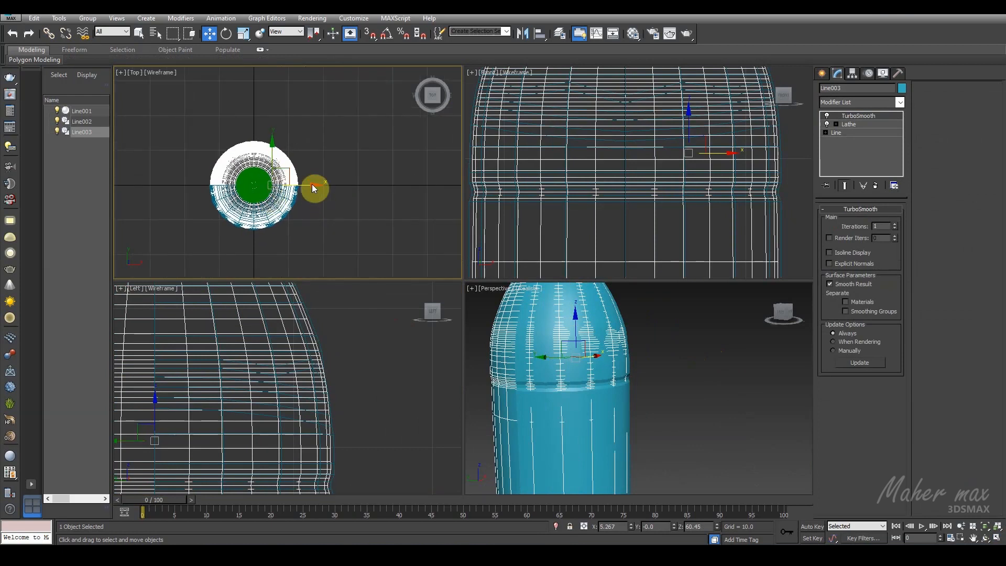
{"action": "left_click_drag", "start_coordinate": [312, 184], "coordinate": [445, 186]}
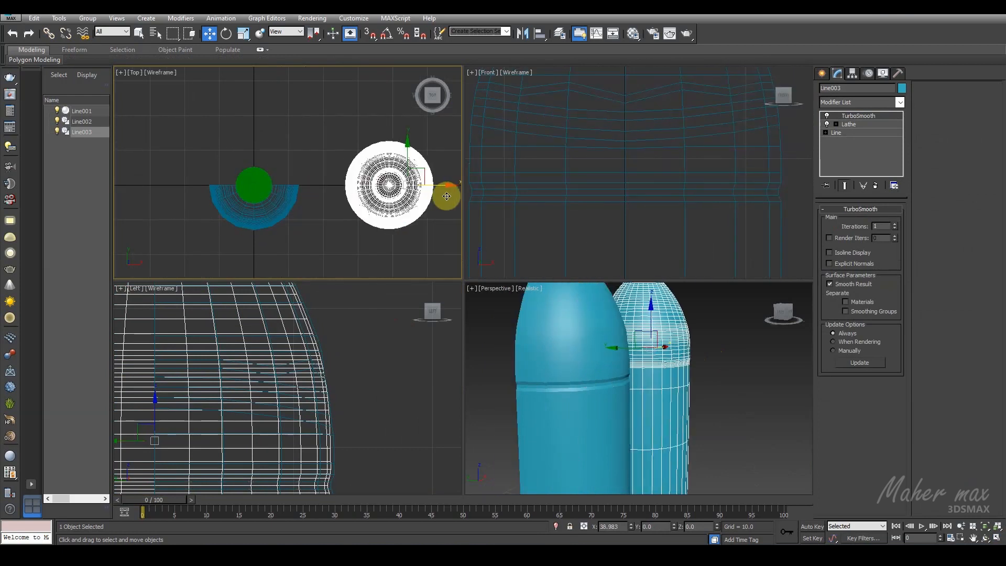
{"action": "left_click", "coordinate": [827, 131]}
{"action": "scroll", "coordinate": [310, 338], "scroll_direction": "down", "scroll_amount": 6}
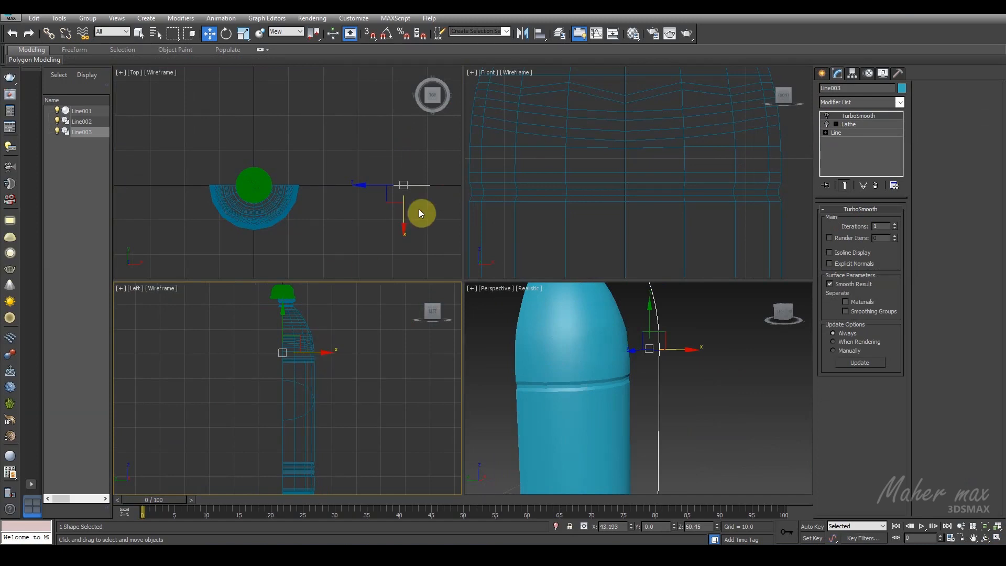
Step: Rotate the profile line about the vertical axis with angle snap on, and align it with the half body's silhouette
{"action": "left_click", "coordinate": [227, 35]}
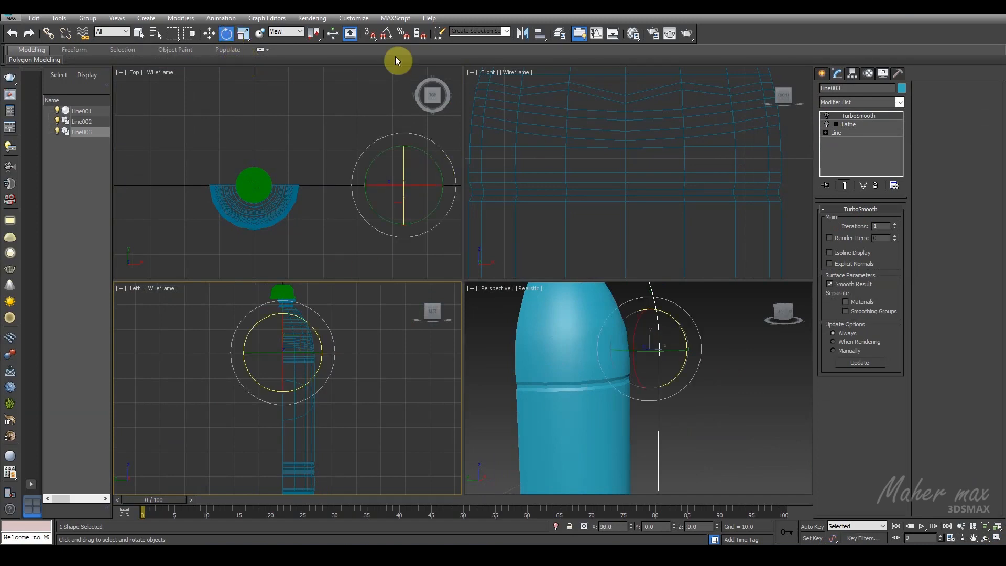
{"action": "left_click", "coordinate": [387, 33]}
{"action": "left_click_drag", "start_coordinate": [429, 155], "coordinate": [417, 254]}
{"action": "left_click", "coordinate": [210, 33]}
{"action": "left_click_drag", "start_coordinate": [286, 349], "coordinate": [332, 355]}
{"action": "left_click", "coordinate": [996, 539]}
{"action": "scroll", "coordinate": [513, 314], "scroll_direction": "up", "scroll_amount": 4}
{"action": "middle_click_drag", "start_coordinate": [520, 247], "coordinate": [475, 347]}
{"action": "left_click_drag", "start_coordinate": [426, 216], "coordinate": [427, 216]}
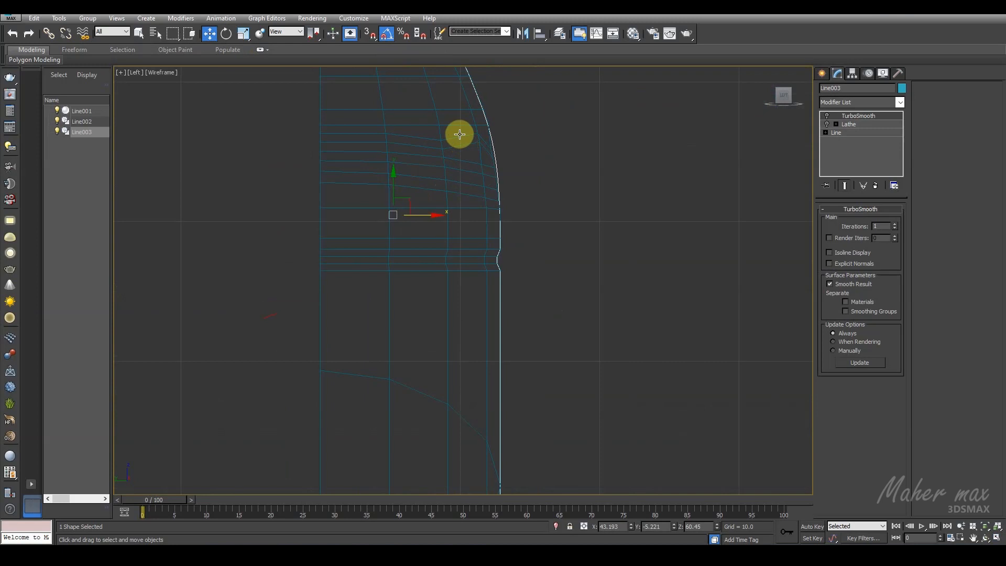
Step: Move the centre vertex below the V bands and the one above it horizontally onto the reference profile line
{"action": "left_click", "coordinate": [460, 135]}
{"action": "scroll", "coordinate": [465, 169], "scroll_direction": "up", "scroll_amount": 2}
{"action": "middle_click_drag", "start_coordinate": [465, 171], "coordinate": [461, 231]}
{"action": "left_click", "coordinate": [833, 221]}
{"action": "scroll", "coordinate": [529, 251], "scroll_direction": "up", "scroll_amount": 4}
{"action": "scroll", "coordinate": [505, 283], "scroll_direction": "up", "scroll_amount": 2}
{"action": "left_click", "coordinate": [489, 331]}
{"action": "middle_click_drag", "start_coordinate": [484, 339], "coordinate": [504, 256]}
{"action": "scroll", "coordinate": [502, 260], "scroll_direction": "up", "scroll_amount": 4}
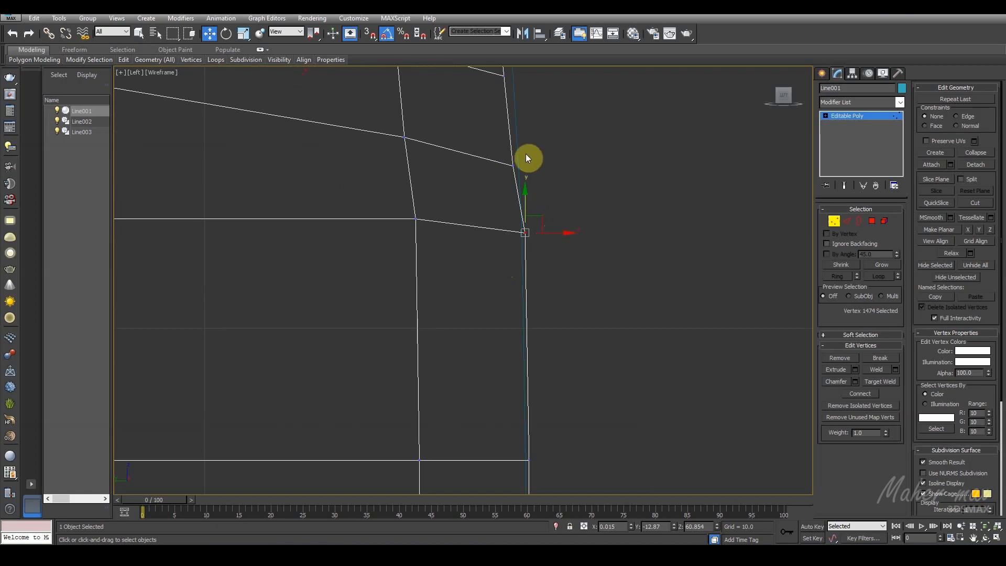
{"action": "left_click_drag", "start_coordinate": [547, 237], "coordinate": [549, 235]}
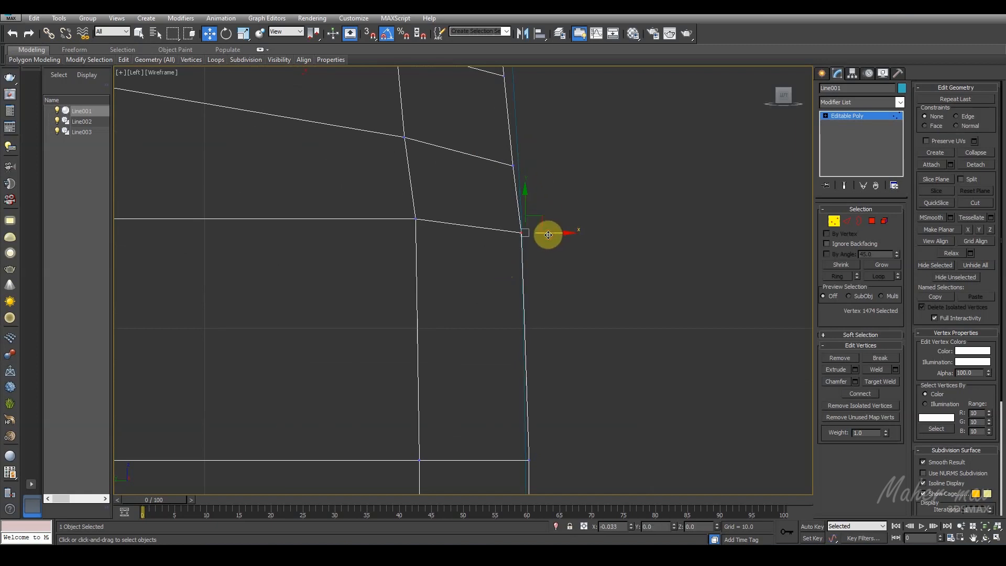
{"action": "left_click", "coordinate": [513, 165]}
{"action": "left_click_drag", "start_coordinate": [543, 166], "coordinate": [549, 166]}
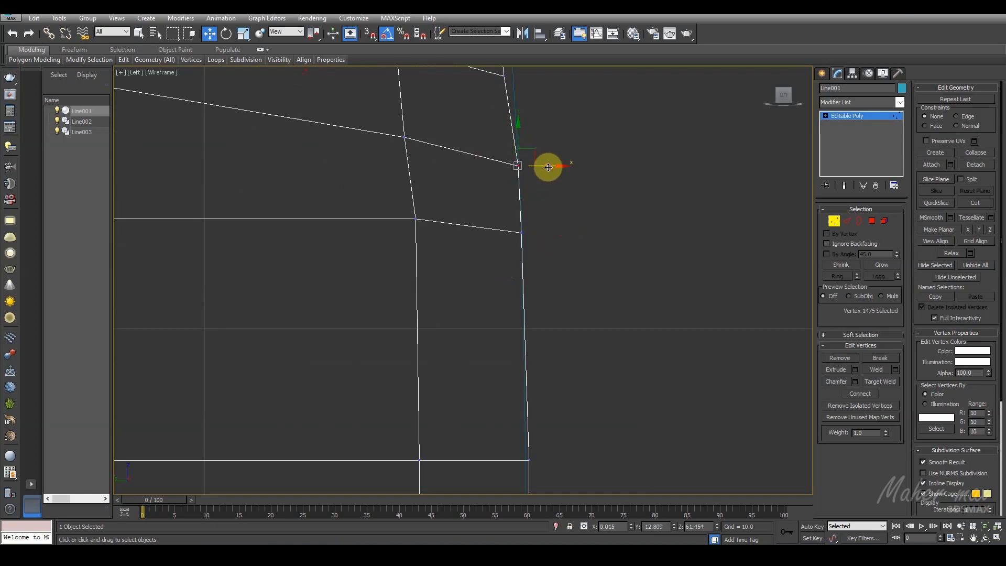
Step: Move the centre vertices of the V bands outward one by one onto the reference profile line
{"action": "middle_click_drag", "start_coordinate": [548, 167], "coordinate": [544, 345]}
{"action": "left_click_drag", "start_coordinate": [531, 233], "coordinate": [474, 273]}
{"action": "left_click_drag", "start_coordinate": [530, 254], "coordinate": [540, 256]}
{"action": "left_click_drag", "start_coordinate": [522, 144], "coordinate": [473, 169]}
{"action": "middle_click_drag", "start_coordinate": [481, 164], "coordinate": [483, 239]}
{"action": "left_click_drag", "start_coordinate": [517, 230], "coordinate": [529, 230]}
{"action": "left_click_drag", "start_coordinate": [456, 143], "coordinate": [507, 157]}
{"action": "middle_click_drag", "start_coordinate": [497, 85], "coordinate": [518, 237]}
{"action": "left_click_drag", "start_coordinate": [470, 241], "coordinate": [470, 240]}
{"action": "left_click_drag", "start_coordinate": [533, 222], "coordinate": [539, 229]}
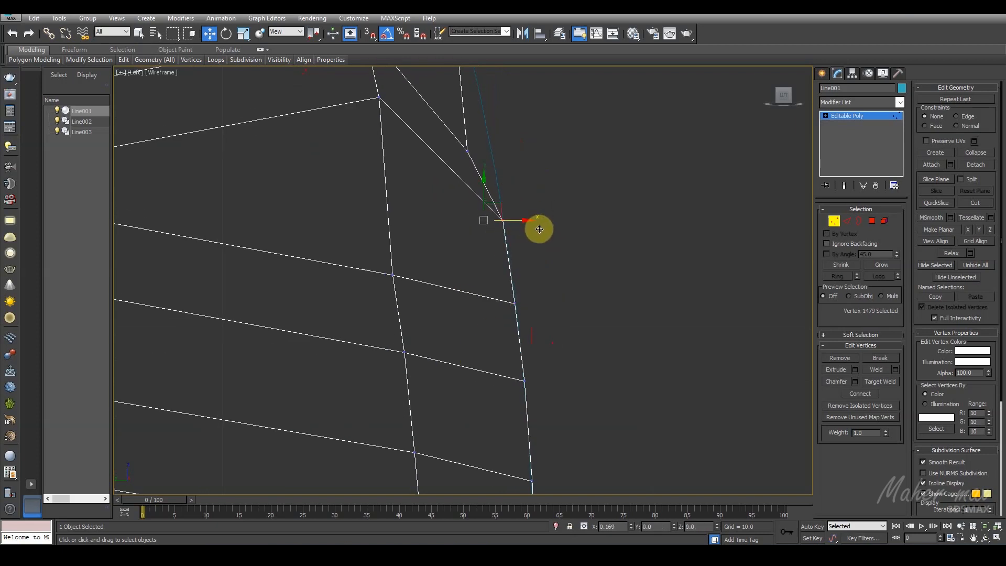
Step: Fit the centre vertex at the top of the zigzag band to the reference profile and check the shoulder vertices above it
{"action": "middle_click_drag", "start_coordinate": [539, 229], "coordinate": [513, 274]}
{"action": "left_click_drag", "start_coordinate": [459, 259], "coordinate": [460, 259]}
{"action": "left_click_drag", "start_coordinate": [500, 247], "coordinate": [524, 248]}
{"action": "middle_click_drag", "start_coordinate": [466, 159], "coordinate": [490, 331]}
{"action": "middle_click_drag", "start_coordinate": [460, 188], "coordinate": [479, 326]}
{"action": "left_click_drag", "start_coordinate": [509, 210], "coordinate": [473, 233]}
{"action": "middle_click_drag", "start_coordinate": [389, 78], "coordinate": [512, 281]}
{"action": "scroll", "coordinate": [449, 270], "scroll_direction": "down", "scroll_amount": 5}
{"action": "left_click_drag", "start_coordinate": [486, 241], "coordinate": [475, 262]}
{"action": "scroll", "coordinate": [478, 265], "scroll_direction": "down", "scroll_amount": 8}
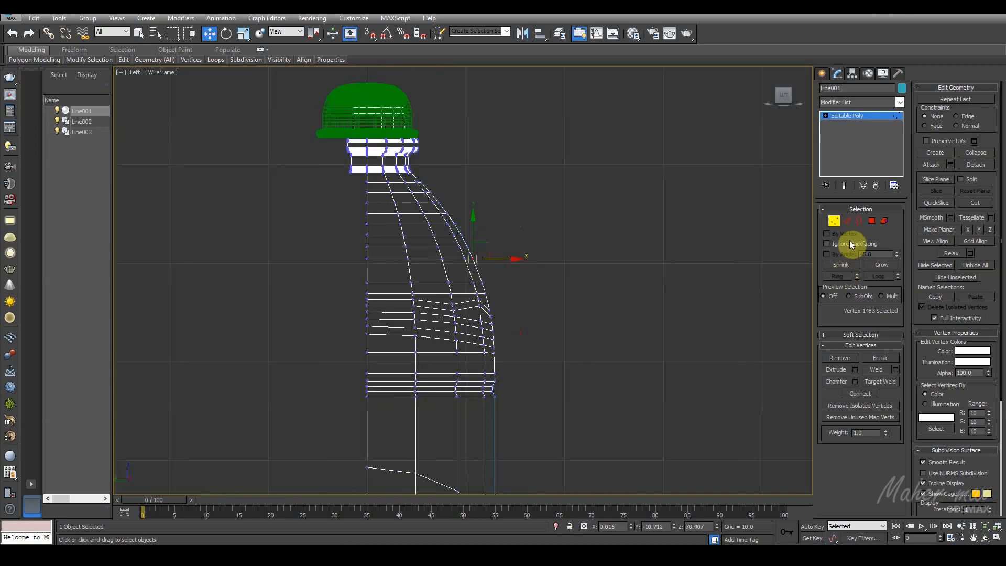
Step: Delete the neck polygons behind the centreline so that only the front half of the bottle body remains
{"action": "left_click", "coordinate": [834, 220]}
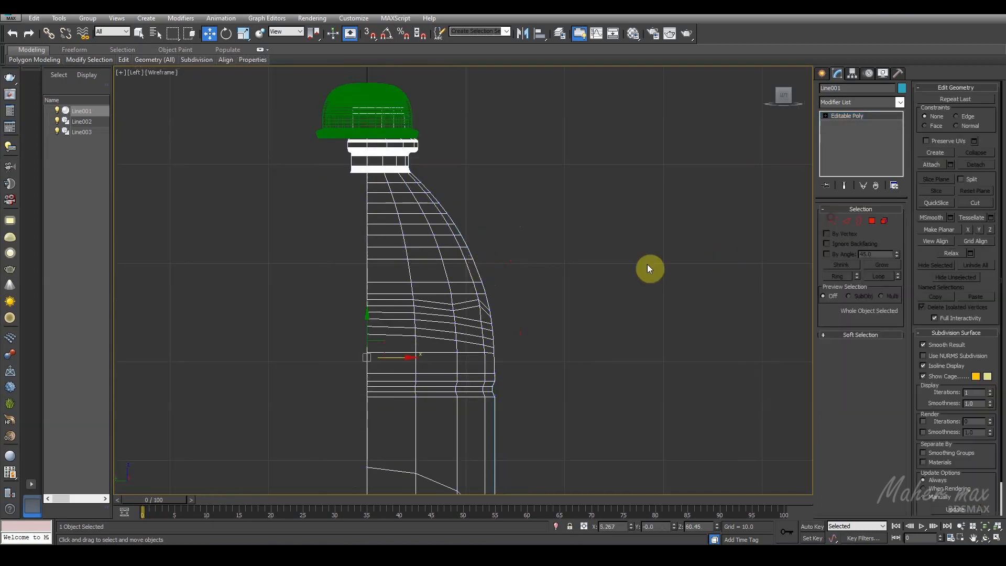
{"action": "left_click", "coordinate": [872, 221]}
{"action": "left_click", "coordinate": [381, 197]}
{"action": "middle_click_drag", "start_coordinate": [341, 191], "coordinate": [368, 248]}
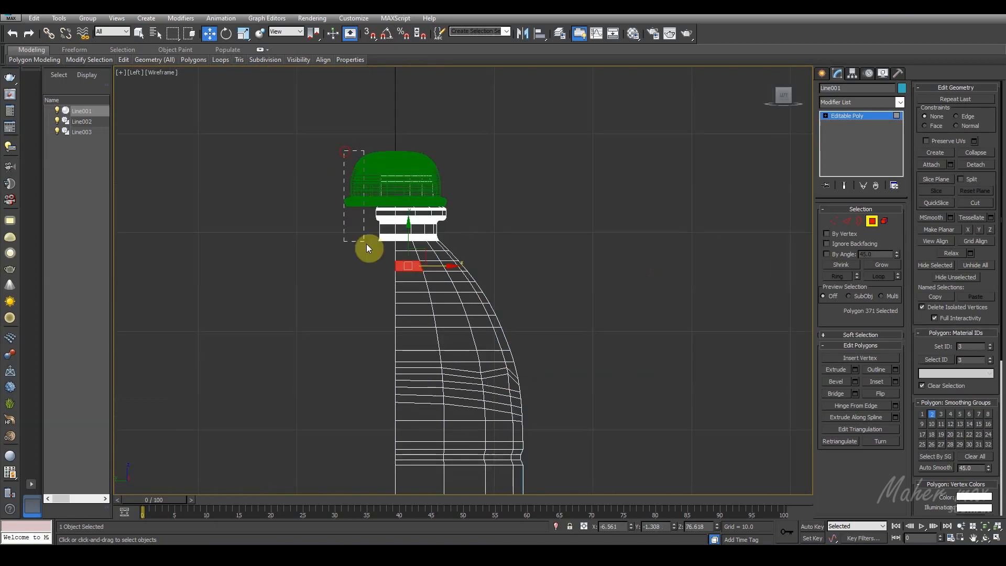
{"action": "left_click_drag", "start_coordinate": [368, 248], "coordinate": [391, 270]}
{"action": "key", "text": "Delete"}
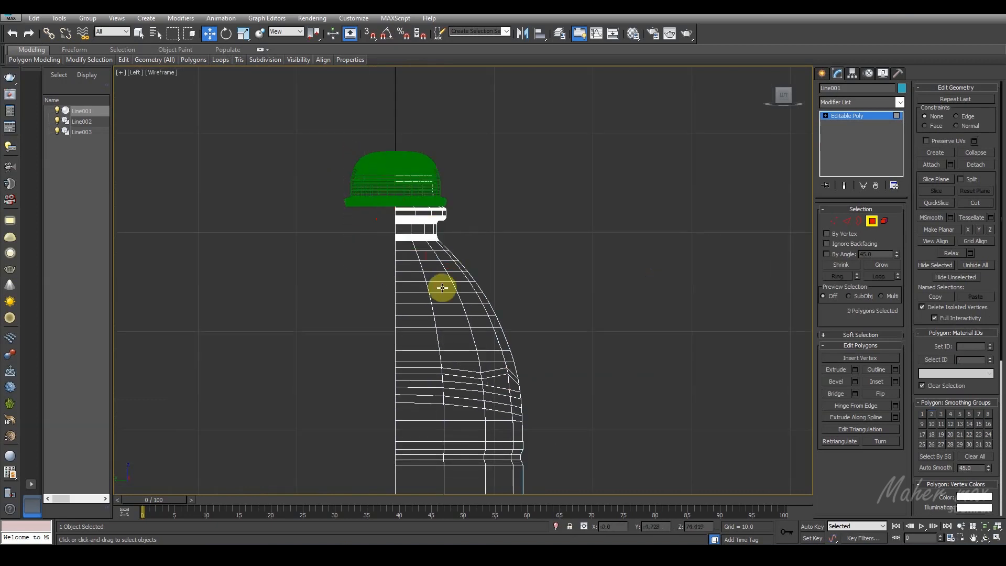
{"action": "scroll", "coordinate": [441, 287], "scroll_direction": "down", "scroll_amount": 5}
{"action": "middle_click_drag", "start_coordinate": [577, 294], "coordinate": [592, 264]}
{"action": "left_click", "coordinate": [872, 222]}
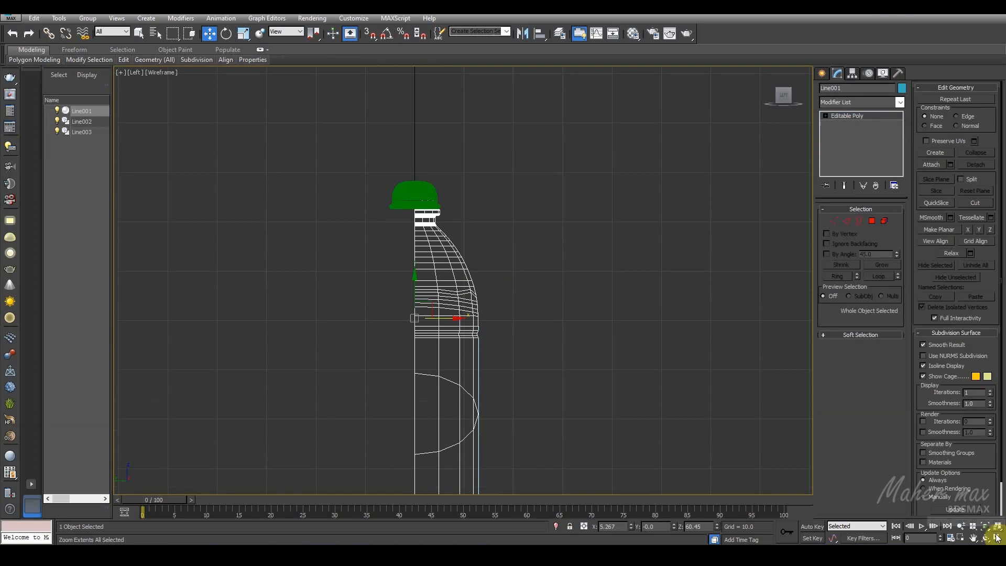
Step: Add a Symmetry modifier to the half bottle body in the perspective view
{"action": "key", "text": "alt+w"}
{"action": "middle_click_drag", "start_coordinate": [697, 412], "coordinate": [671, 425], "text": "alt"}
{"action": "key", "text": "alt+w"}
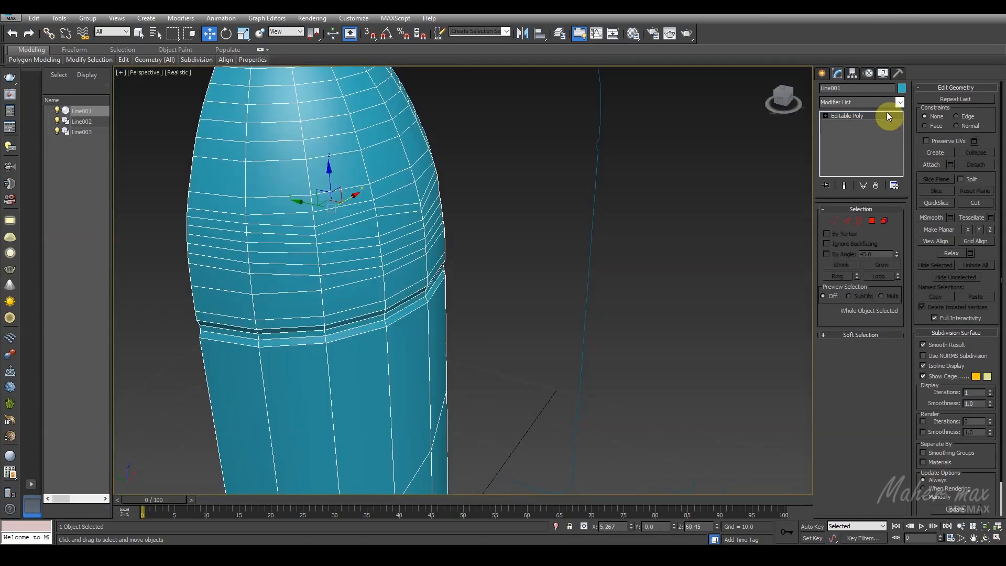
{"action": "left_click", "coordinate": [901, 105]}
{"action": "key", "text": "s"}
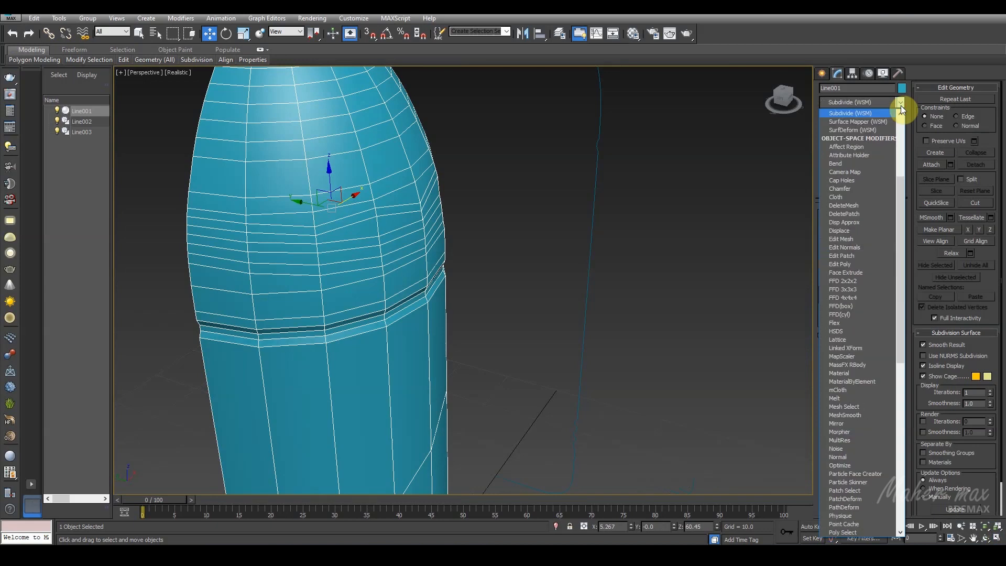
{"action": "key", "text": "s"}
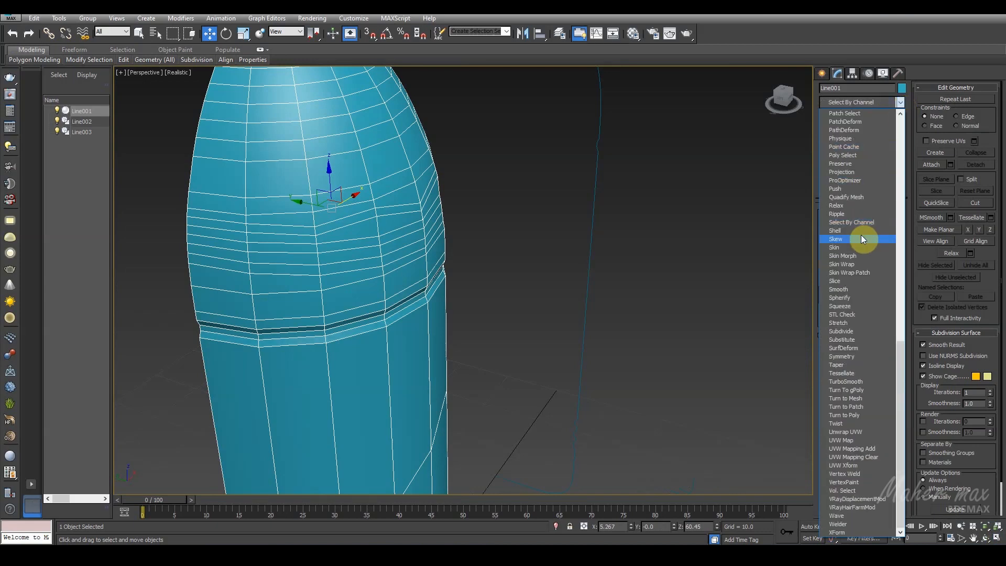
{"action": "left_click", "coordinate": [878, 356]}
Step: Add a TurboSmooth modifier above the Symmetry on the bottle body
{"action": "scroll", "coordinate": [467, 261], "scroll_direction": "down", "scroll_amount": 5}
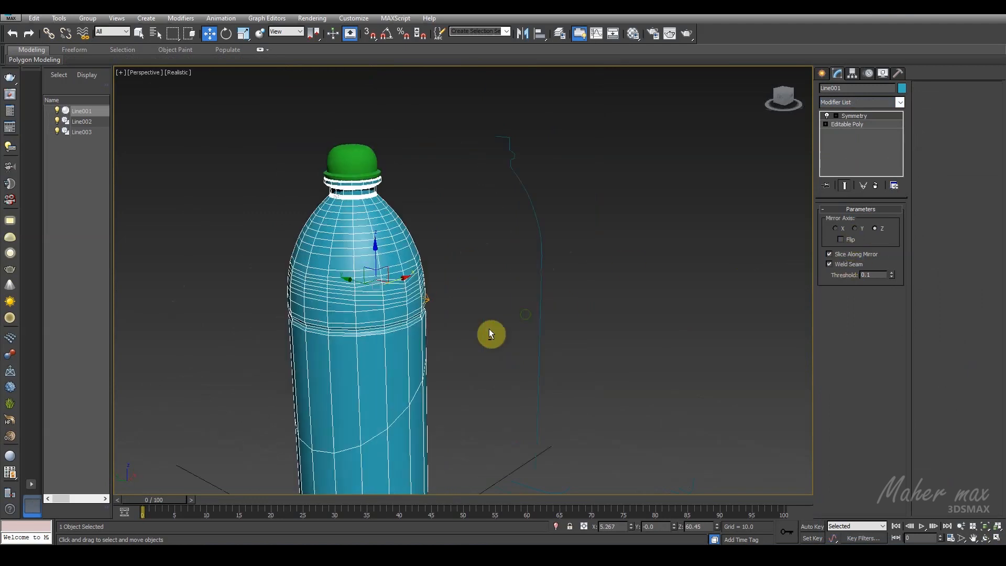
{"action": "middle_click_drag", "start_coordinate": [489, 328], "coordinate": [575, 300], "text": "alt"}
{"action": "left_click", "coordinate": [900, 103]}
{"action": "key", "text": "t"}
{"action": "left_click", "coordinate": [866, 381]}
{"action": "middle_click_drag", "start_coordinate": [570, 335], "coordinate": [492, 316], "text": "alt"}
Step: Return to the Editable Poly's polygon level and start selecting the polygons of three alternate shoulder bands from the body's side edge
{"action": "left_click", "coordinate": [848, 133]}
{"action": "scroll", "coordinate": [493, 315], "scroll_direction": "up", "scroll_amount": 3}
{"action": "left_click", "coordinate": [872, 221]}
{"action": "left_click", "coordinate": [139, 33]}
{"action": "scroll", "coordinate": [414, 303], "scroll_direction": "up", "scroll_amount": 2}
{"action": "middle_click_drag", "start_coordinate": [414, 302], "coordinate": [416, 324]}
{"action": "left_click", "coordinate": [358, 242]}
{"action": "left_click", "coordinate": [374, 257], "text": "ctrl"}
{"action": "left_click", "coordinate": [421, 270], "text": "ctrl"}
{"action": "left_click", "coordinate": [474, 279], "text": "ctrl"}
{"action": "left_click", "coordinate": [363, 227], "text": "ctrl"}
{"action": "left_click", "coordinate": [363, 212], "text": "ctrl"}
{"action": "left_click", "coordinate": [386, 221], "text": "ctrl"}
{"action": "left_click", "coordinate": [386, 235], "text": "ctrl"}
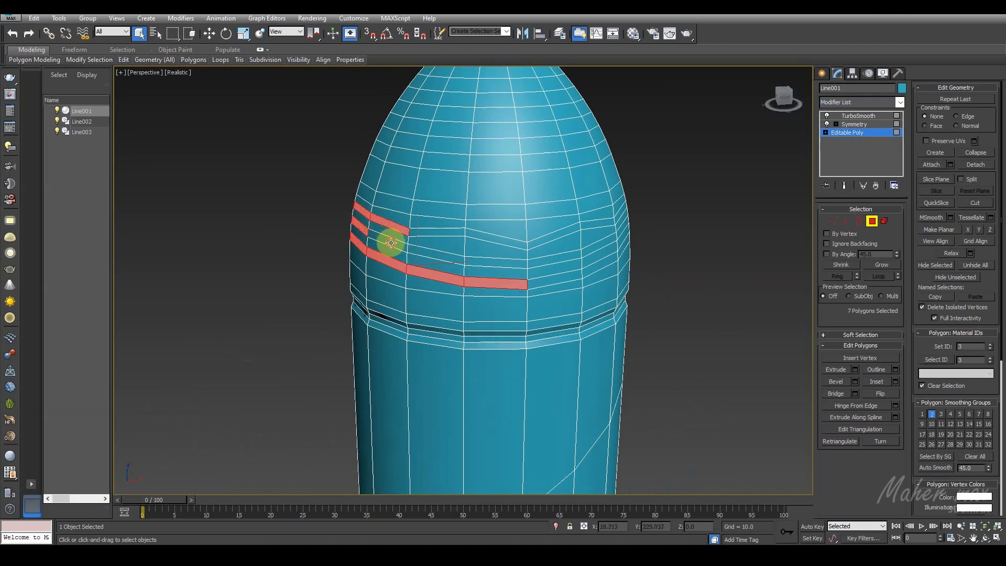
Step: Extend the polygon selection across the centre to the opposite side edge, completing the three alternate shoulder bands
{"action": "left_click", "coordinate": [435, 231], "text": "ctrl"}
{"action": "left_click", "coordinate": [435, 252], "text": "ctrl"}
{"action": "left_click", "coordinate": [481, 256], "text": "ctrl"}
{"action": "left_click", "coordinate": [494, 242], "text": "ctrl"}
{"action": "left_click", "coordinate": [555, 235], "text": "ctrl"}
{"action": "left_click", "coordinate": [557, 256], "text": "ctrl"}
{"action": "left_click", "coordinate": [568, 275], "text": "ctrl"}
{"action": "left_click", "coordinate": [599, 263], "text": "ctrl"}
{"action": "left_click", "coordinate": [599, 244], "text": "ctrl"}
{"action": "left_click", "coordinate": [602, 223], "text": "ctrl"}
{"action": "middle_click_drag", "start_coordinate": [596, 248], "coordinate": [521, 254], "text": "alt"}
{"action": "left_click", "coordinate": [621, 279], "text": "ctrl"}
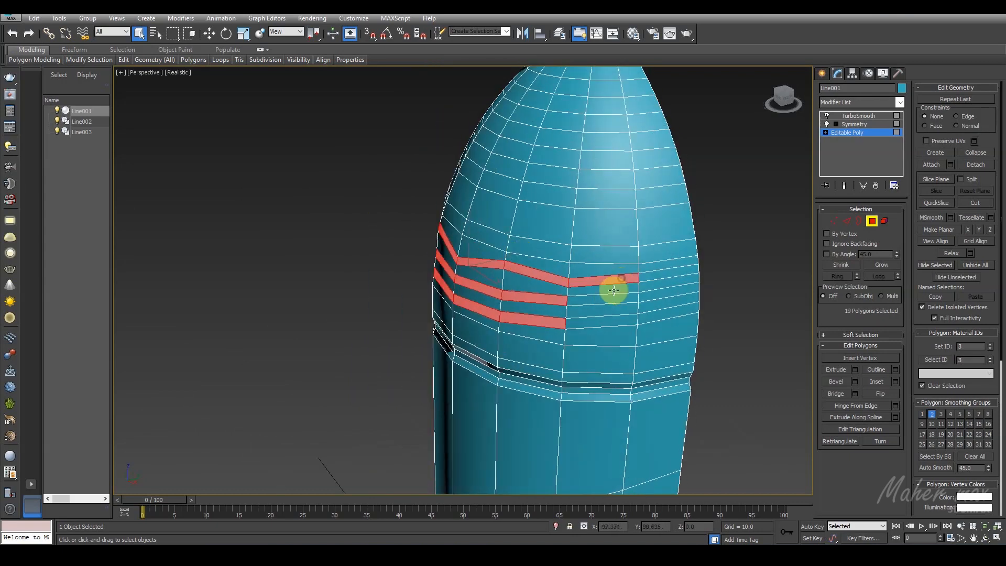
{"action": "left_click", "coordinate": [608, 299], "text": "ctrl"}
{"action": "left_click", "coordinate": [606, 321], "text": "ctrl"}
{"action": "left_click", "coordinate": [651, 315], "text": "ctrl"}
{"action": "left_click", "coordinate": [660, 292], "text": "ctrl"}
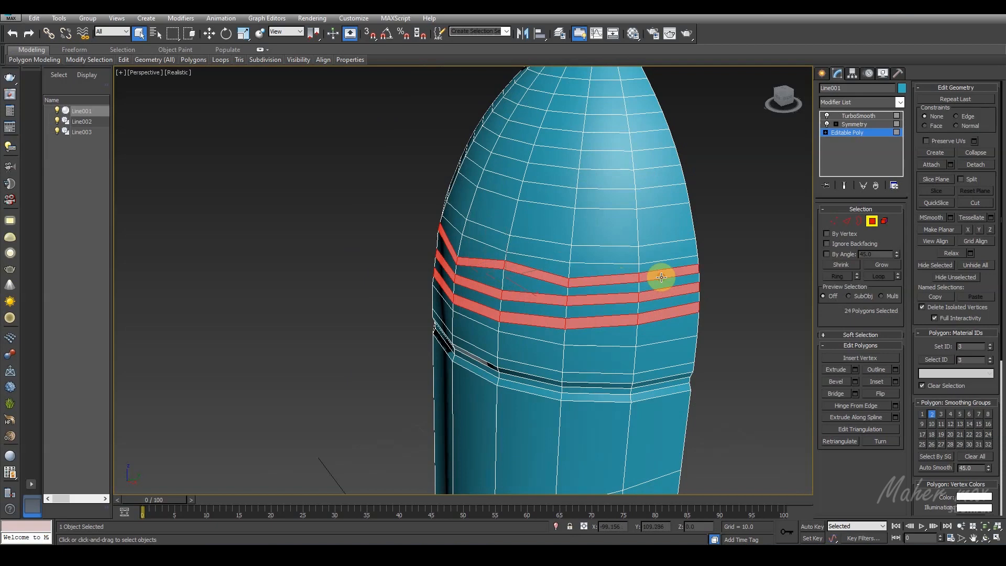
Step: Extrude the three selected shoulder bands slightly inward to form grooves
{"action": "scroll", "coordinate": [521, 298], "scroll_direction": "down", "scroll_amount": 3}
{"action": "scroll", "coordinate": [427, 325], "scroll_direction": "up", "scroll_amount": 6}
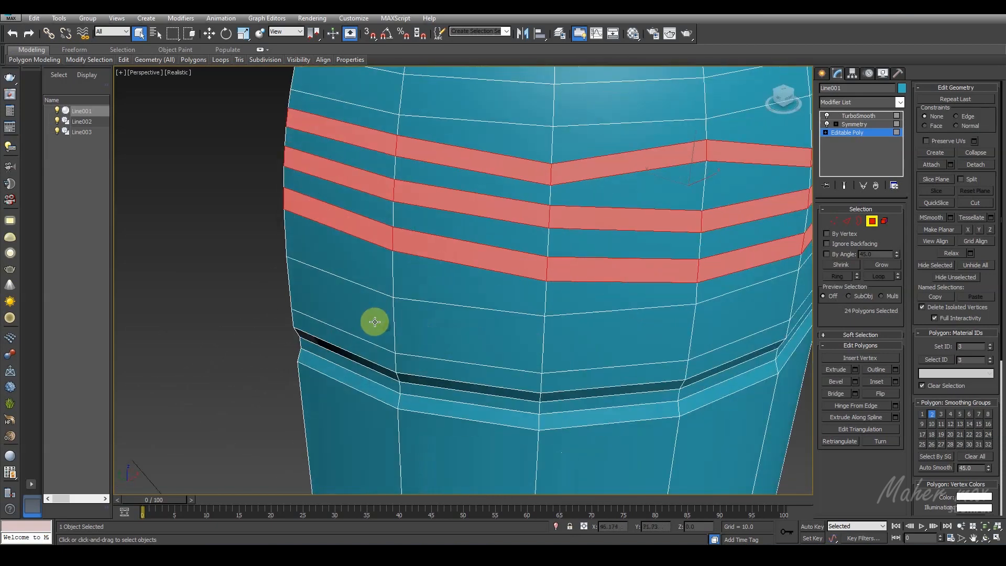
{"action": "middle_click_drag", "start_coordinate": [375, 322], "coordinate": [348, 320], "text": "alt"}
{"action": "left_click", "coordinate": [855, 369]}
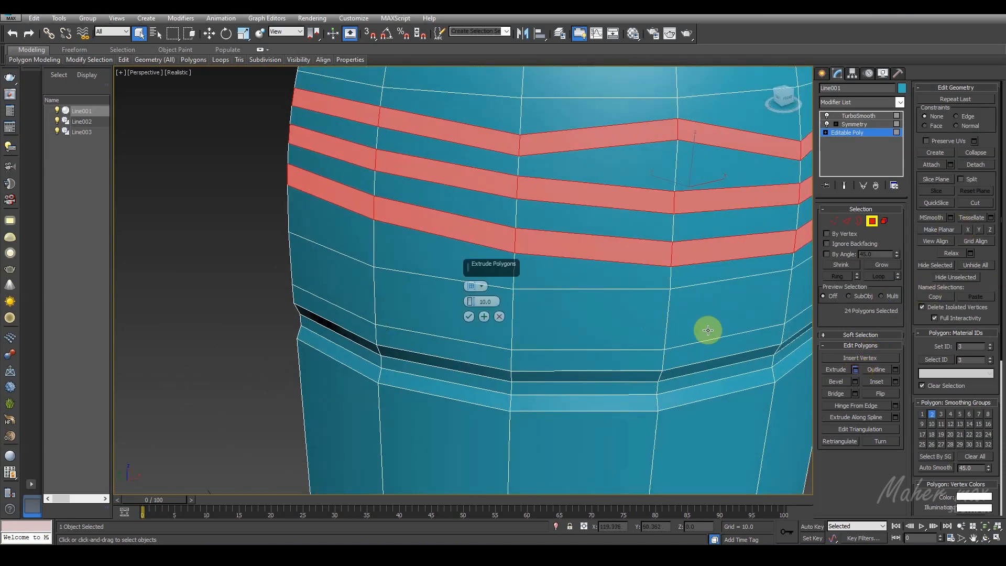
{"action": "left_click_drag", "start_coordinate": [471, 303], "coordinate": [471, 343]}
{"action": "middle_click_drag", "start_coordinate": [472, 344], "coordinate": [492, 292], "text": "alt"}
{"action": "left_click", "coordinate": [482, 289]}
{"action": "left_click", "coordinate": [499, 307]}
{"action": "middle_click_drag", "start_coordinate": [407, 196], "coordinate": [425, 247], "text": "alt"}
{"action": "scroll", "coordinate": [465, 204], "scroll_direction": "down", "scroll_amount": 3}
{"action": "left_click", "coordinate": [468, 317]}
Step: Delete the polygon closing the lowest groove's end at the body's open side edge
{"action": "scroll", "coordinate": [352, 222], "scroll_direction": "up", "scroll_amount": 5}
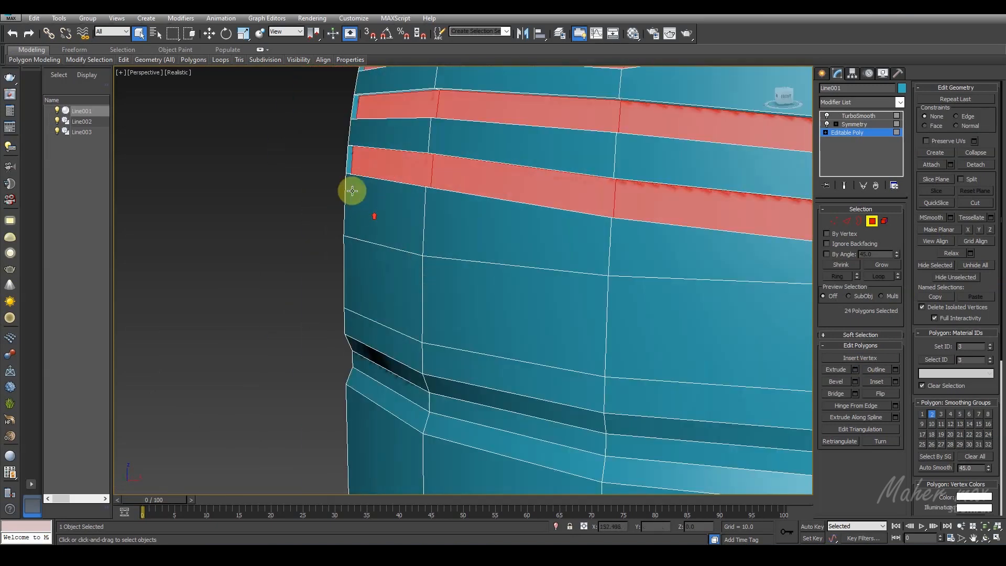
{"action": "left_click", "coordinate": [349, 163]}
{"action": "key", "text": "Delete"}
{"action": "middle_click_drag", "start_coordinate": [358, 134], "coordinate": [355, 180]}
{"action": "scroll", "coordinate": [348, 247], "scroll_direction": "down", "scroll_amount": 5}
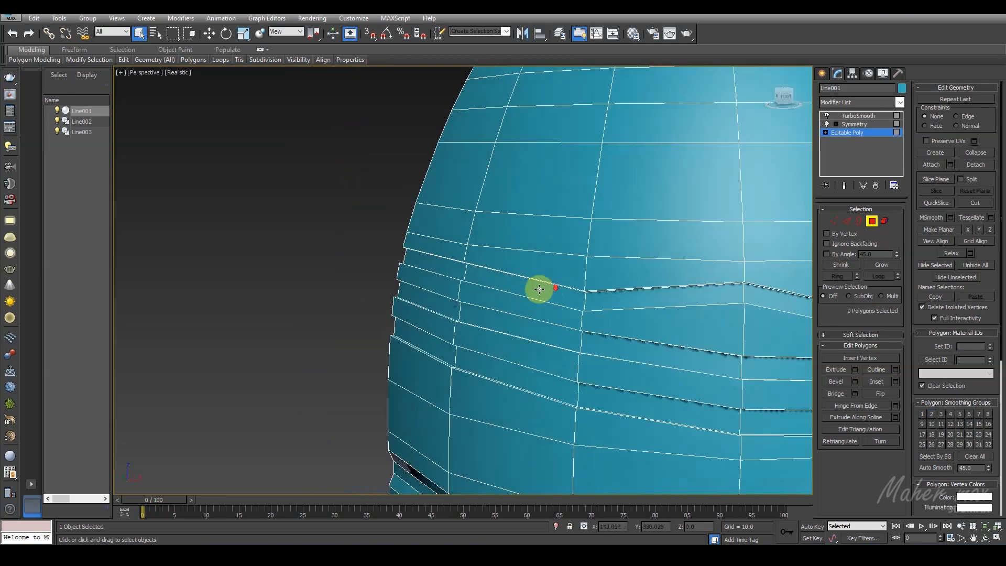
Step: Delete the polygons closing the groove ends at the body's opposite open side edge and leave polygon editing
{"action": "middle_click_drag", "start_coordinate": [537, 250], "coordinate": [472, 250], "text": "alt"}
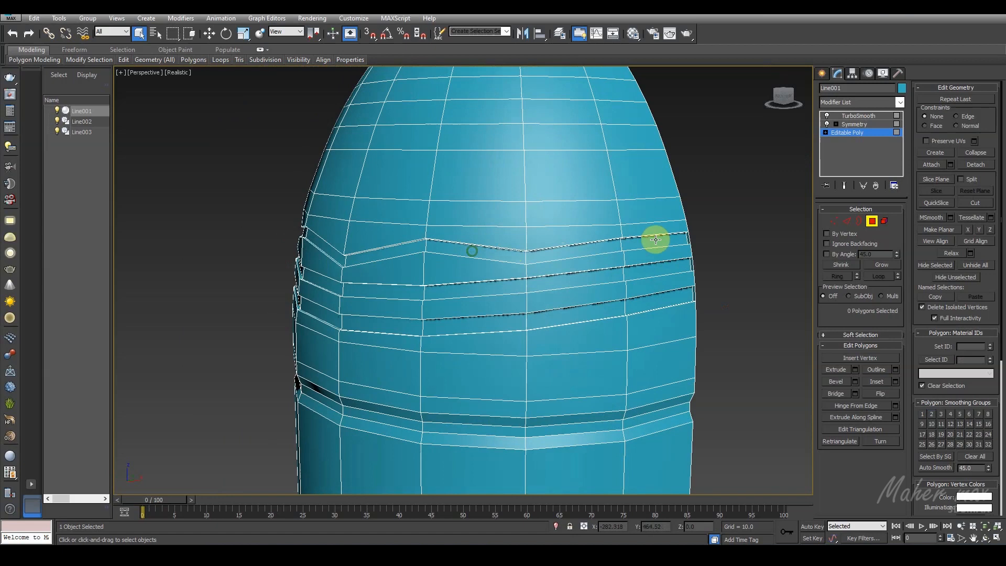
{"action": "scroll", "coordinate": [683, 240], "scroll_direction": "up", "scroll_amount": 3}
{"action": "key", "text": "Delete"}
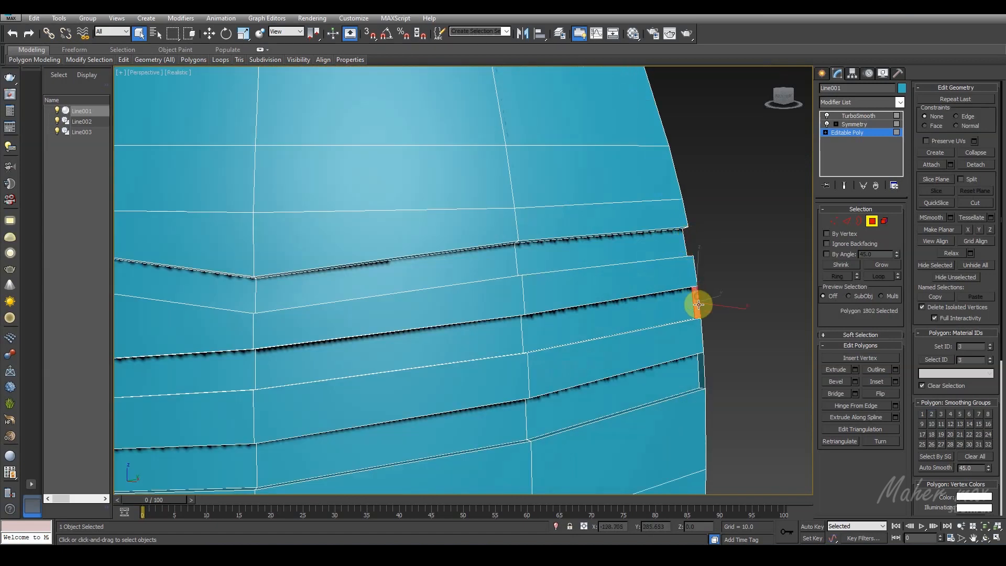
{"action": "left_click", "coordinate": [871, 221]}
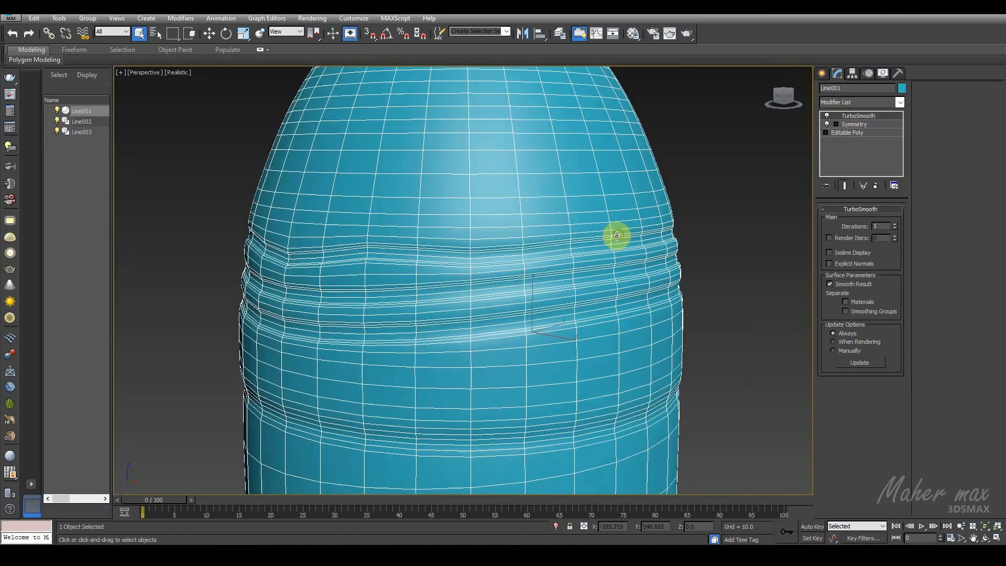
Step: End the body's isolation with TurboSmooth and Symmetry active, deselect it and turn off the edged-faces display
{"action": "key", "text": "alt+q"}
{"action": "left_click", "coordinate": [664, 230]}
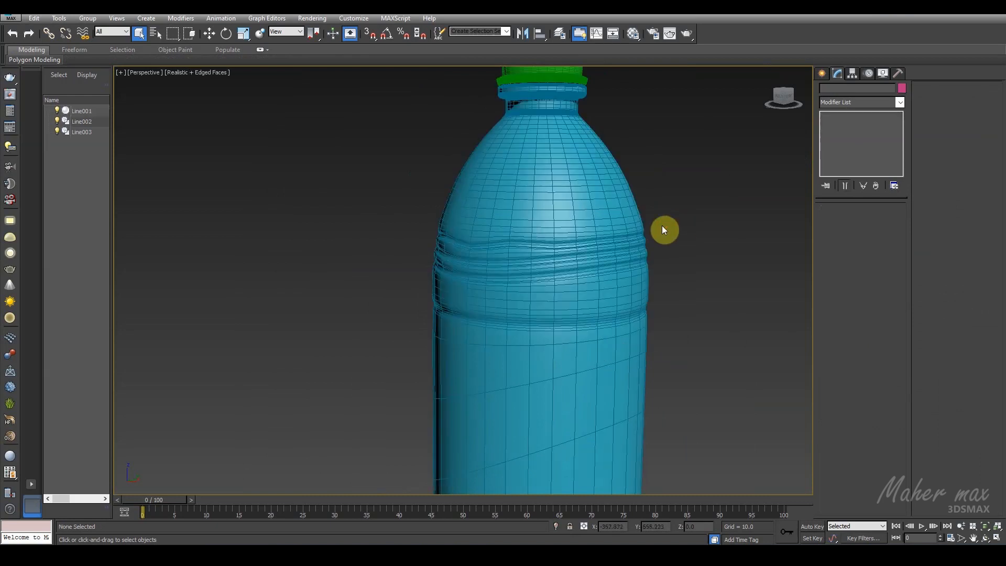
{"action": "key", "text": "F4"}
{"action": "scroll", "coordinate": [664, 230], "scroll_direction": "down", "scroll_amount": 3}
{"action": "middle_click_drag", "start_coordinate": [625, 273], "coordinate": [386, 294]}
Step: Set the bottle body's TurboSmooth iterations to 2
{"action": "left_click", "coordinate": [329, 286]}
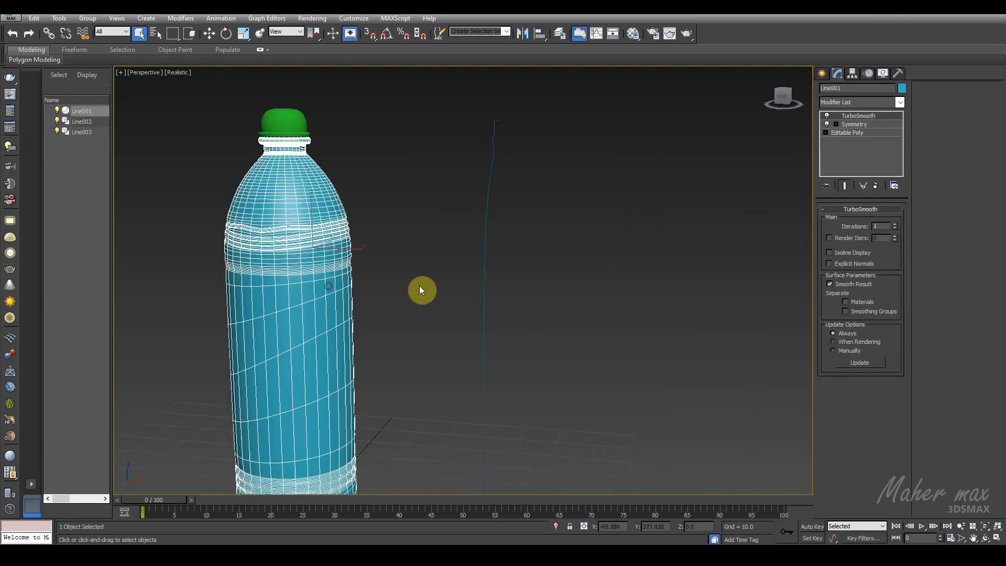
{"action": "key", "text": "z"}
{"action": "left_click", "coordinate": [557, 272]}
{"action": "middle_click_drag", "start_coordinate": [558, 271], "coordinate": [576, 299], "text": "alt"}
{"action": "left_click", "coordinate": [478, 212]}
{"action": "scroll", "coordinate": [508, 296], "scroll_direction": "up", "scroll_amount": 5}
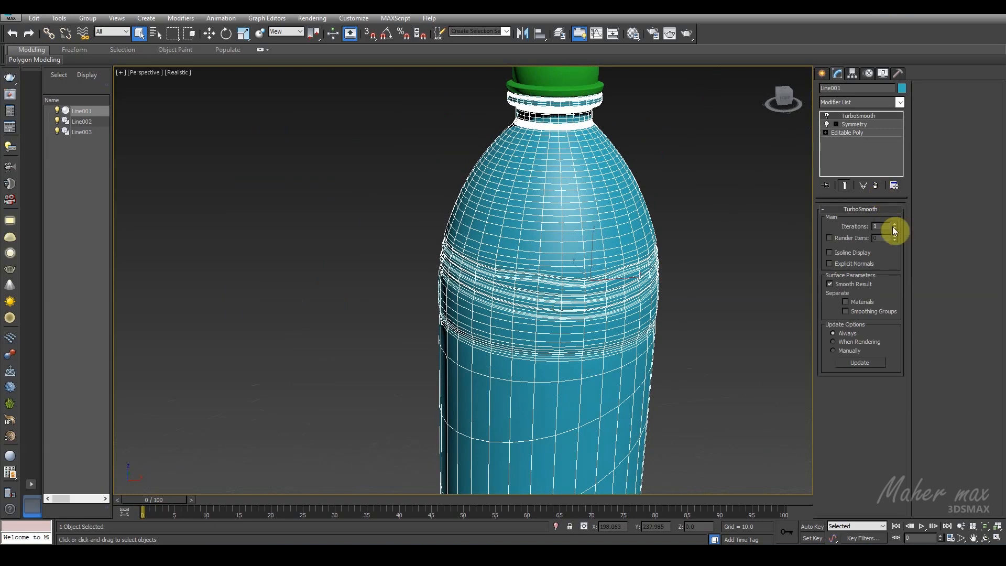
{"action": "left_click", "coordinate": [701, 269]}
{"action": "scroll", "coordinate": [680, 258], "scroll_direction": "down", "scroll_amount": 2}
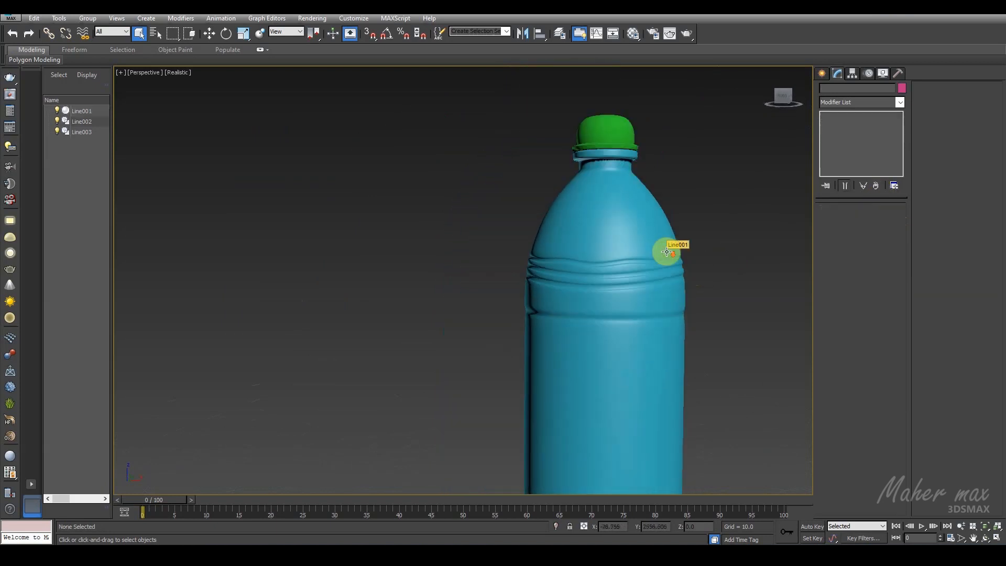
Step: Hide the Line003 profile spline standing beside the bottle
{"action": "middle_click_drag", "start_coordinate": [590, 307], "coordinate": [637, 307], "text": "alt"}
{"action": "scroll", "coordinate": [414, 334], "scroll_direction": "down", "scroll_amount": 4}
{"action": "middle_click_drag", "start_coordinate": [434, 321], "coordinate": [472, 265]}
{"action": "left_click", "coordinate": [545, 302]}
{"action": "right_click", "coordinate": [565, 291]}
{"action": "left_click", "coordinate": [592, 272]}
Step: Clone the bottle body as an independent Copy named Line004 and hide that copy
{"action": "scroll", "coordinate": [461, 318], "scroll_direction": "up", "scroll_amount": 3}
{"action": "mouse_move", "coordinate": [461, 319]}
{"action": "middle_mouse_down"}
{"action": "mouse_move", "coordinate": [511, 294]}
{"action": "mouse_move", "coordinate": [386, 278]}
{"action": "mouse_move", "coordinate": [552, 309]}
{"action": "mouse_move", "coordinate": [567, 294]}
{"action": "mouse_move", "coordinate": [550, 281]}
{"action": "mouse_move", "coordinate": [449, 298]}
{"action": "mouse_move", "coordinate": [460, 315]}
{"action": "middle_mouse_up"}
{"action": "left_click", "coordinate": [450, 297]}
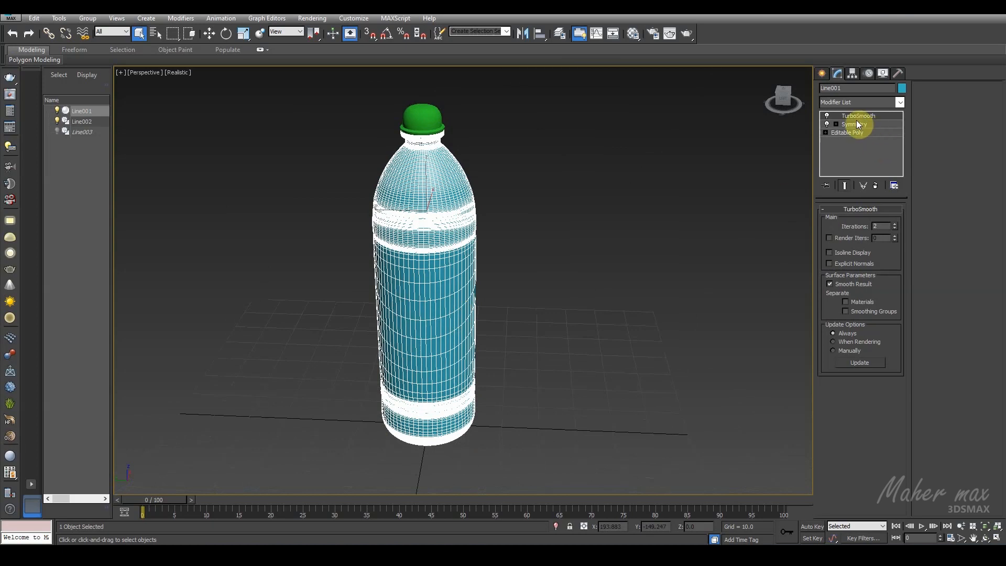
{"action": "right_click", "coordinate": [465, 266]}
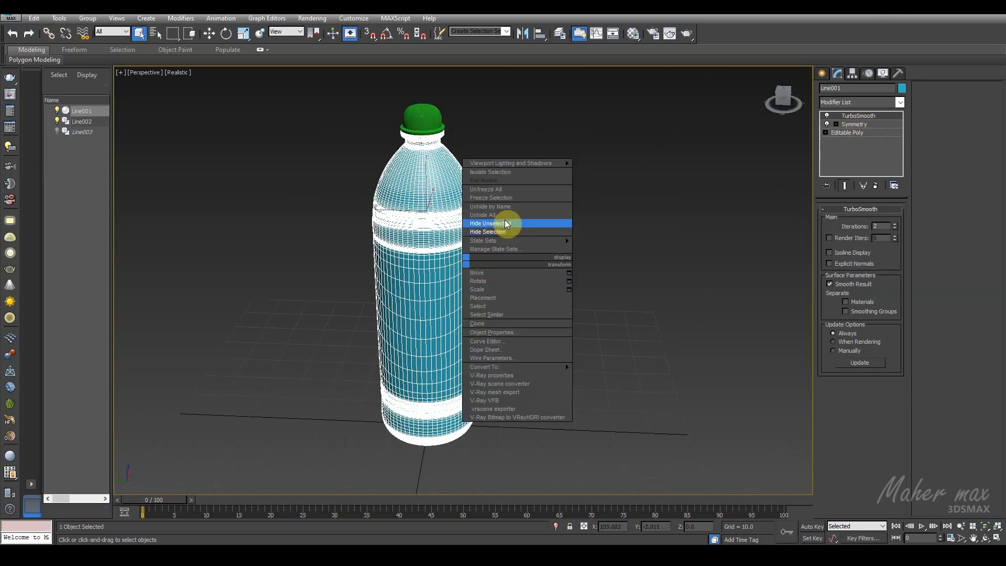
{"action": "left_click", "coordinate": [504, 323]}
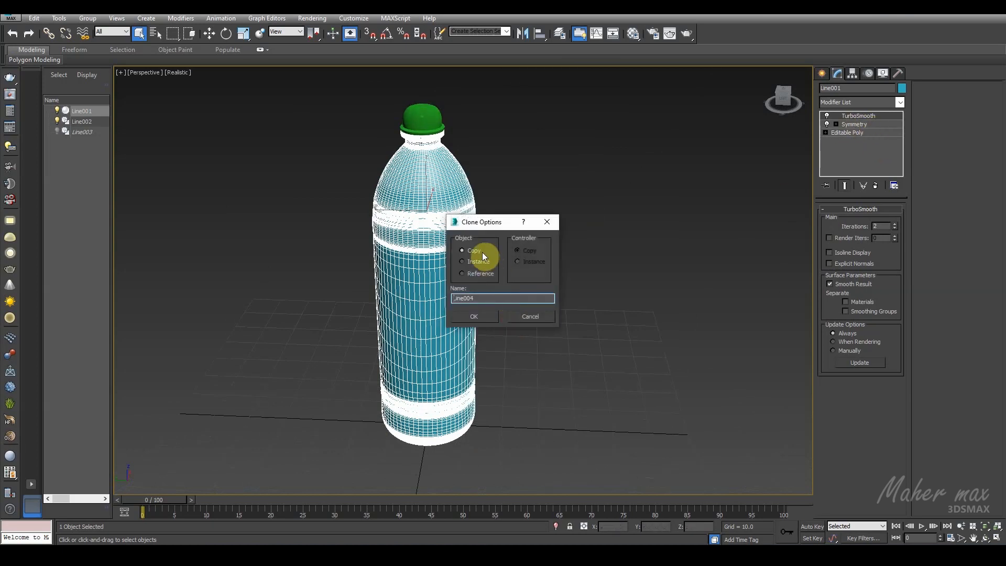
{"action": "left_click", "coordinate": [479, 317]}
{"action": "right_click", "coordinate": [460, 299]}
{"action": "left_click", "coordinate": [491, 263]}
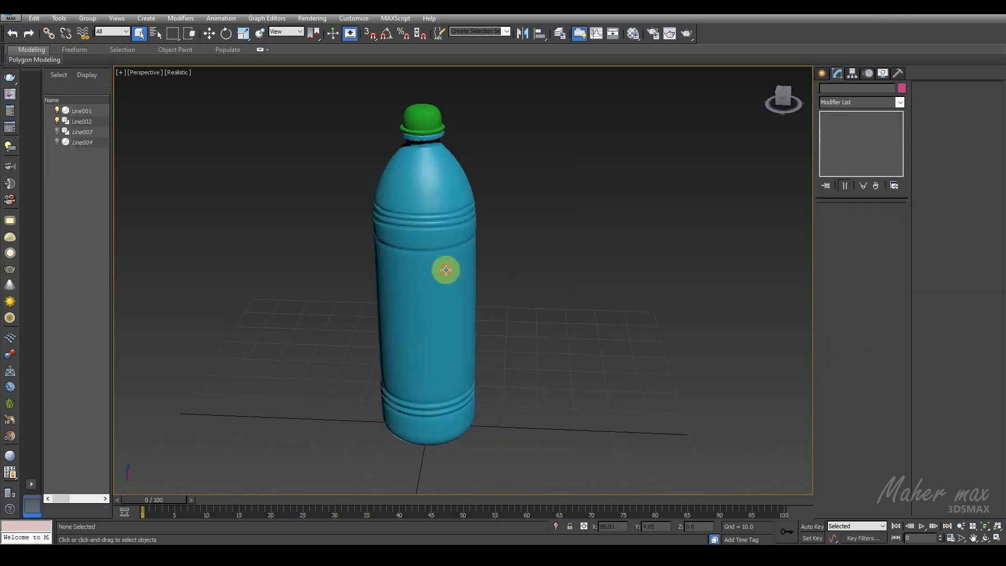
Step: Remove TurboSmooth from the visible body Line001 and convert it to an Editable Poly
{"action": "left_click", "coordinate": [445, 270]}
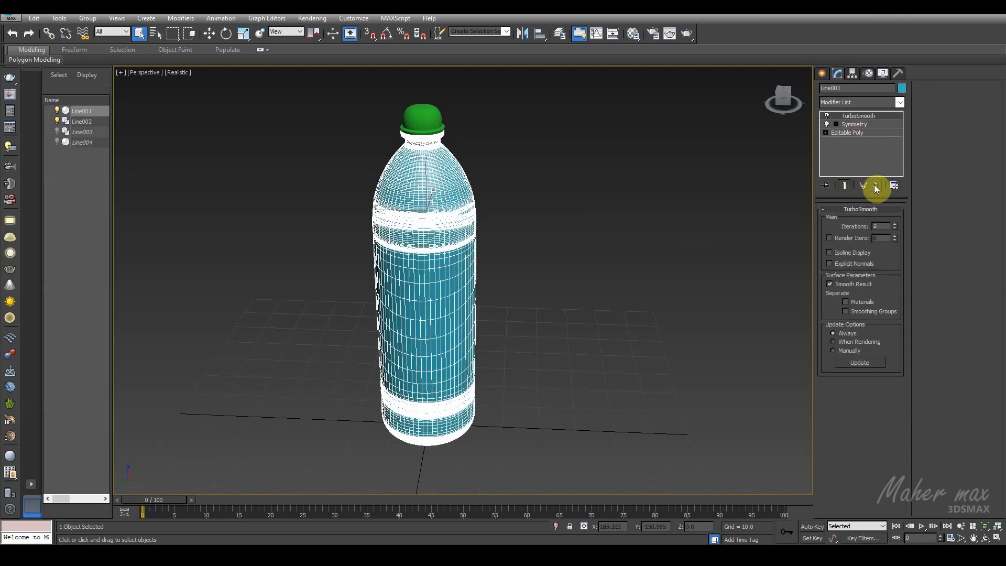
{"action": "left_click", "coordinate": [875, 185]}
{"action": "middle_click_drag", "start_coordinate": [541, 313], "coordinate": [535, 280], "text": "alt"}
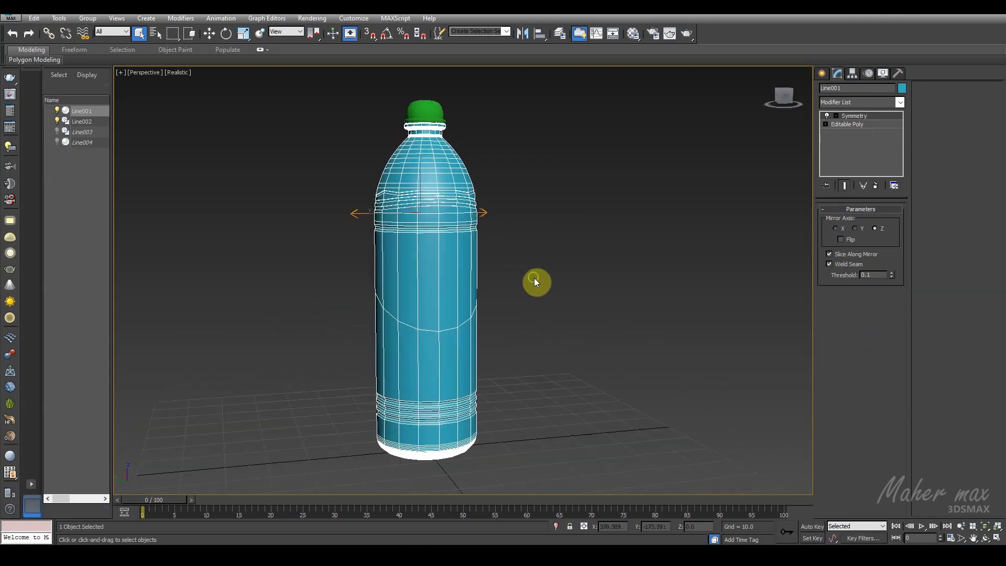
{"action": "right_click", "coordinate": [453, 254]}
{"action": "mouse_move", "coordinate": [492, 328]}
{"action": "left_click", "coordinate": [574, 366]}
{"action": "middle_click_drag", "start_coordinate": [517, 320], "coordinate": [594, 271]}
Step: Delete all polygons of Line001 except the ring between the diagonal edge and the lower grooves, keeping a label sleeve
{"action": "left_click", "coordinate": [868, 216]}
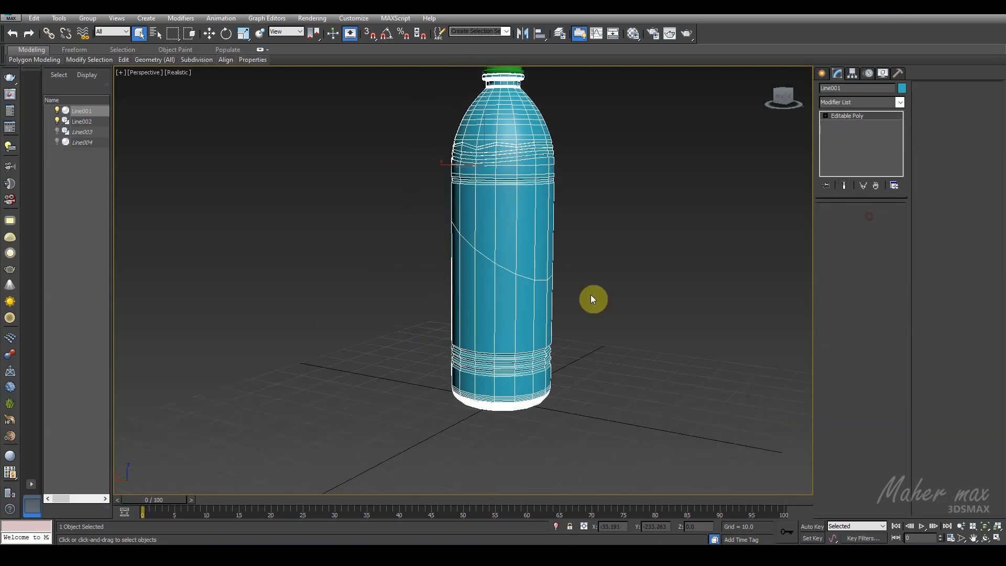
{"action": "scroll", "coordinate": [590, 295], "scroll_direction": "up", "scroll_amount": 1}
{"action": "left_click_drag", "start_coordinate": [601, 286], "coordinate": [350, 300]}
{"action": "middle_click_drag", "start_coordinate": [477, 301], "coordinate": [654, 262], "text": "alt"}
{"action": "left_click", "coordinate": [34, 18]}
{"action": "left_click", "coordinate": [101, 207]}
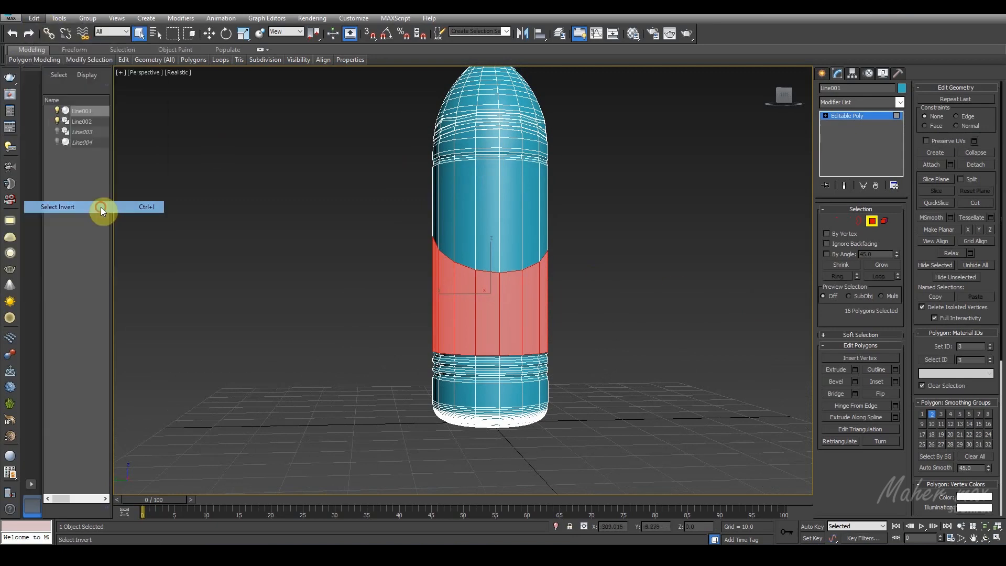
{"action": "key", "text": "Delete"}
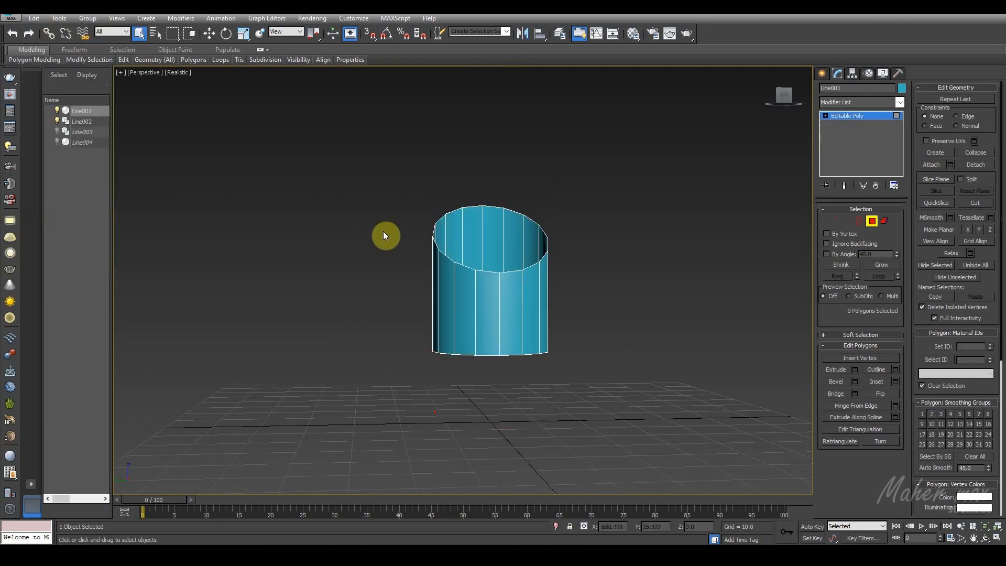
{"action": "left_click", "coordinate": [872, 220]}
Step: Add a TurboSmooth modifier to the label sleeve and unhide all objects
{"action": "left_click", "coordinate": [900, 102]}
{"action": "key", "text": "t"}
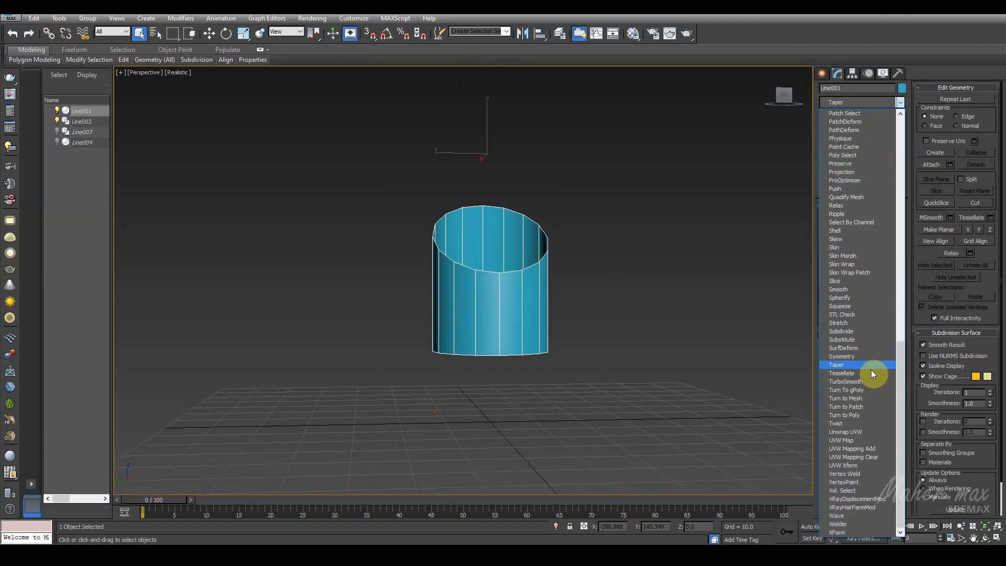
{"action": "left_click", "coordinate": [864, 381]}
{"action": "right_click", "coordinate": [651, 315]}
{"action": "left_click", "coordinate": [687, 268]}
Step: Rename the label sleeve 222 and the full bottle body 111
{"action": "middle_click_drag", "start_coordinate": [689, 268], "coordinate": [607, 301], "text": "alt"}
{"action": "left_click", "coordinate": [606, 289]}
{"action": "left_click", "coordinate": [504, 335]}
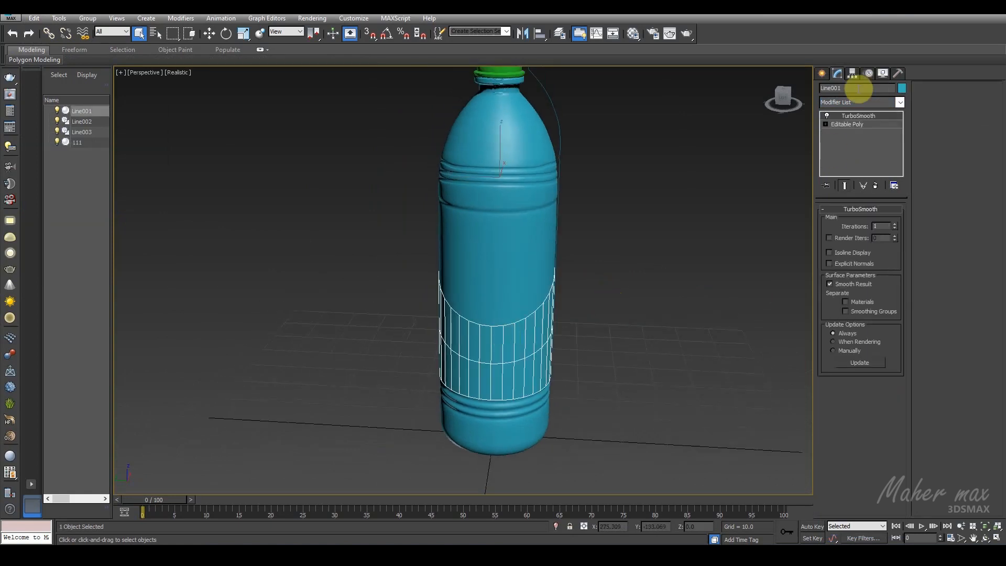
{"action": "double_click", "coordinate": [858, 89]}
{"action": "mouse_move", "coordinate": [636, 231]}
{"action": "middle_mouse_down"}
{"action": "mouse_move", "coordinate": [631, 247]}
{"action": "mouse_move", "coordinate": [620, 231]}
{"action": "middle_mouse_up"}
Step: Hide the unhidden Line003 profile spline again
{"action": "left_click", "coordinate": [554, 163]}
{"action": "right_click", "coordinate": [554, 161]}
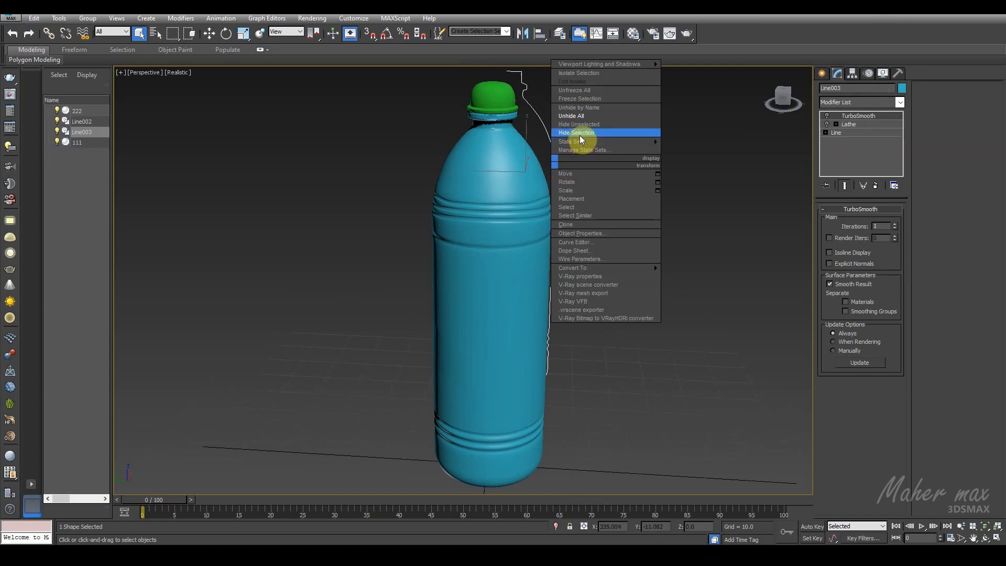
{"action": "left_click", "coordinate": [577, 132]}
{"action": "scroll", "coordinate": [573, 173], "scroll_direction": "down", "scroll_amount": 5}
{"action": "scroll", "coordinate": [543, 204], "scroll_direction": "up", "scroll_amount": 4}
{"action": "scroll", "coordinate": [464, 213], "scroll_direction": "up", "scroll_amount": 1}
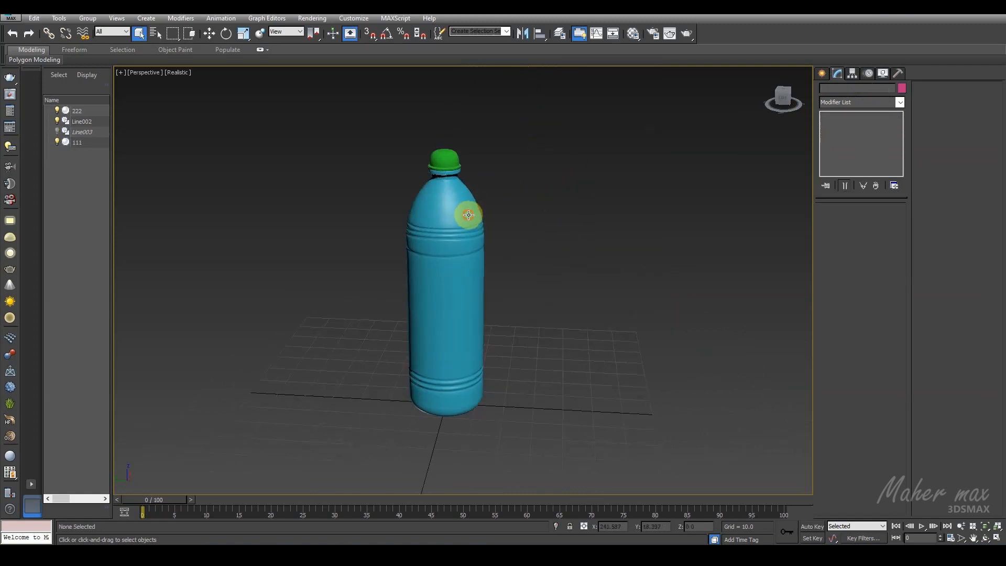
Step: Select the polygons of body 111 below the diagonal edge and set their material ID to 1
{"action": "left_click", "coordinate": [464, 213]}
{"action": "left_click", "coordinate": [848, 134]}
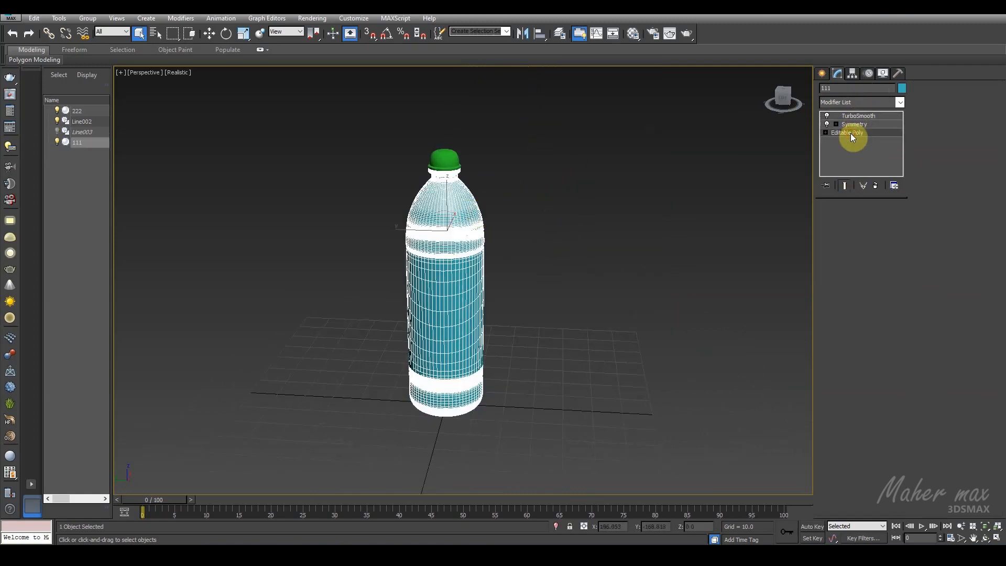
{"action": "left_click", "coordinate": [873, 220]}
{"action": "middle_click_drag", "start_coordinate": [529, 334], "coordinate": [432, 309], "text": "alt"}
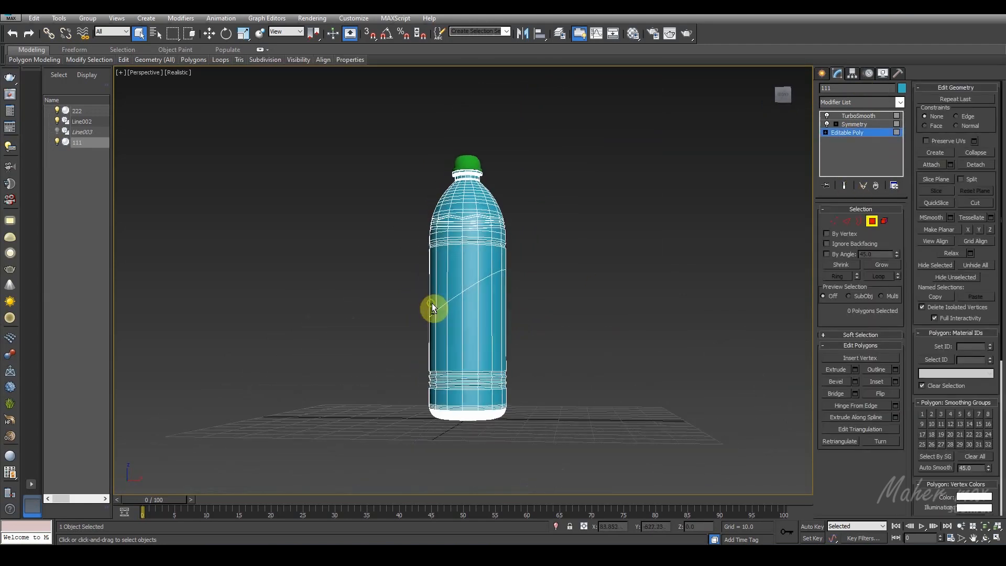
{"action": "left_click", "coordinate": [478, 404]}
{"action": "middle_click_drag", "start_coordinate": [478, 404], "coordinate": [646, 377], "text": "alt"}
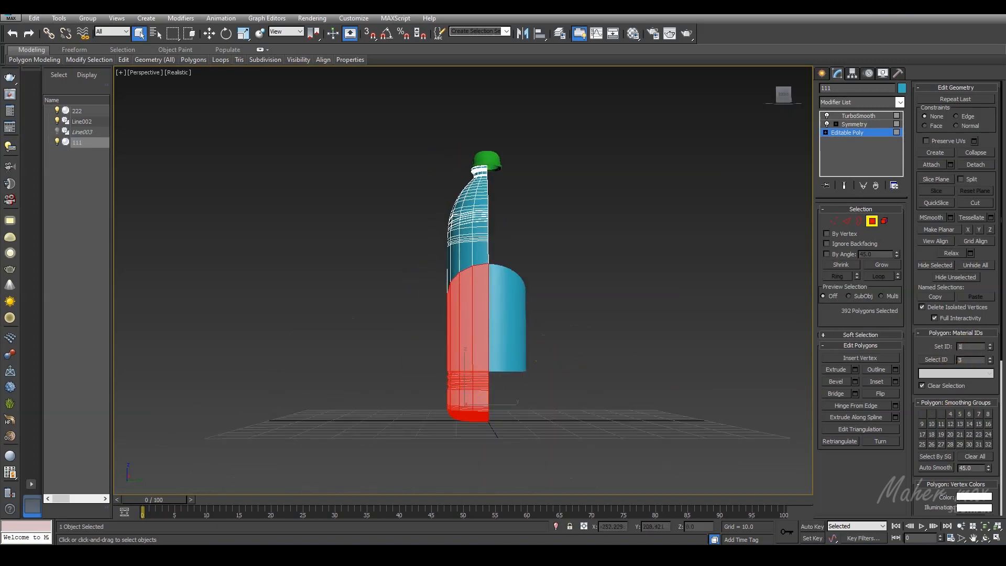
Step: Set material ID 2 on body 111's polygons above the diagonal edge, leave polygon editing and deselect the body
{"action": "left_click_drag", "start_coordinate": [543, 139], "coordinate": [415, 255]}
{"action": "middle_click_drag", "start_coordinate": [415, 255], "coordinate": [587, 278], "text": "alt"}
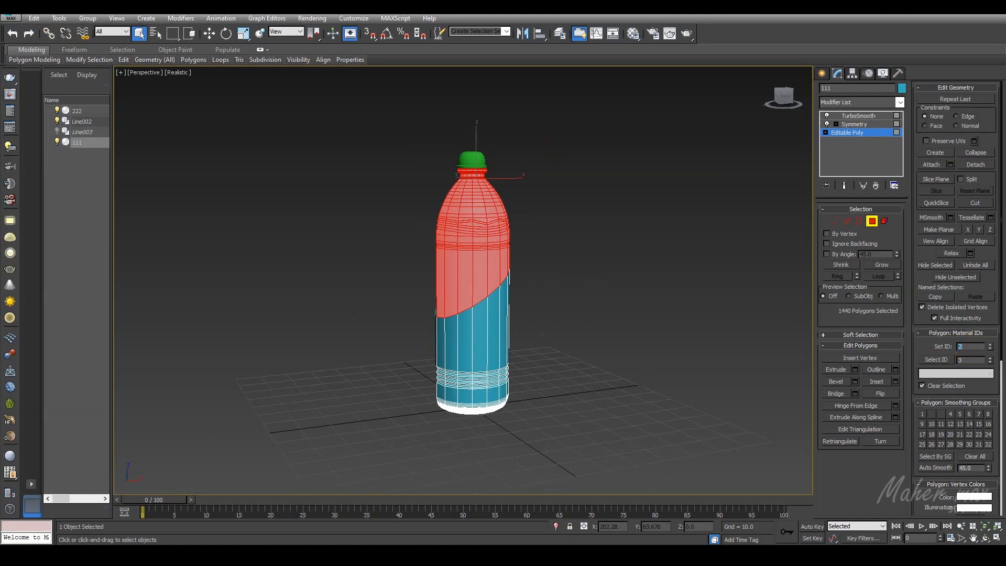
{"action": "left_click", "coordinate": [873, 221]}
{"action": "left_click", "coordinate": [531, 266]}
{"action": "middle_click_drag", "start_coordinate": [551, 270], "coordinate": [575, 282]}
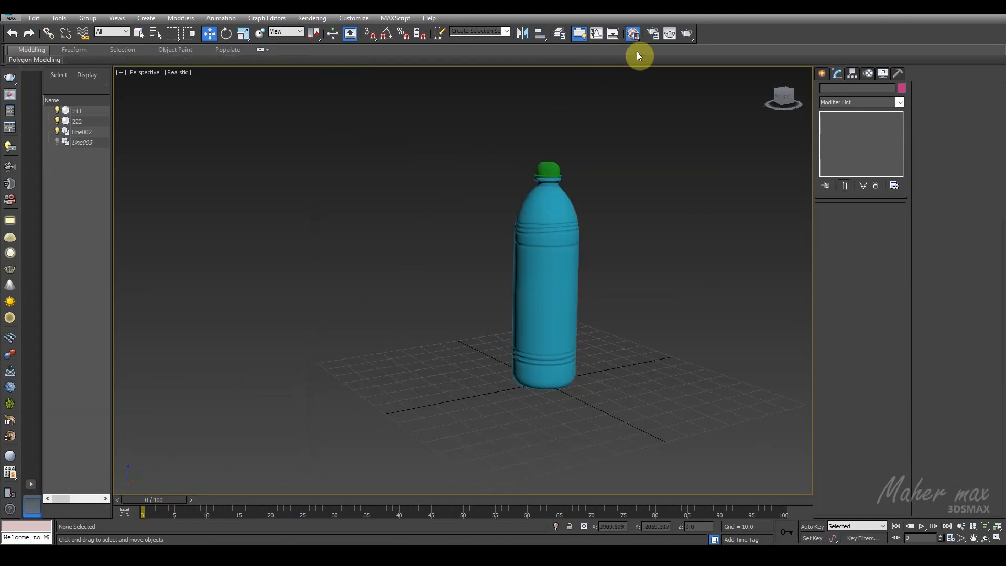
Step: Open the Material Editor and select body 111's polygons above the diagonal edge at the Editable Poly's polygon level
{"action": "left_click", "coordinate": [633, 34]}
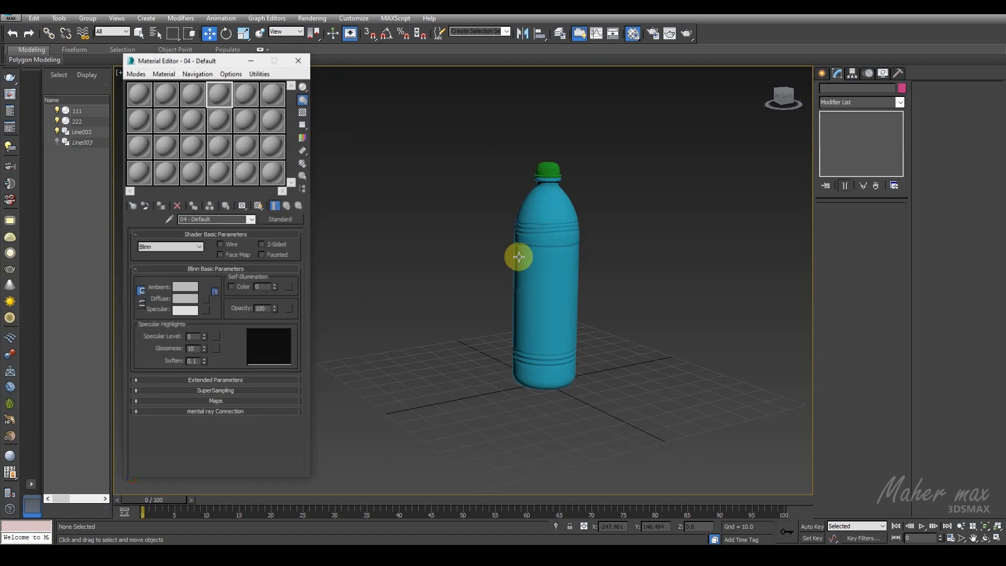
{"action": "left_click", "coordinate": [548, 216]}
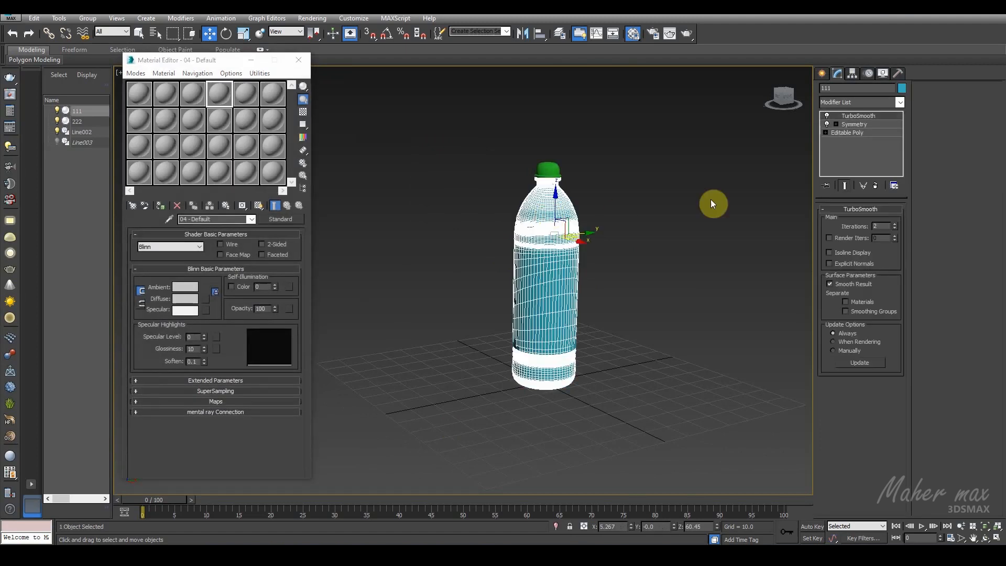
{"action": "left_click", "coordinate": [846, 133]}
{"action": "left_click", "coordinate": [878, 224]}
{"action": "left_click", "coordinate": [533, 218]}
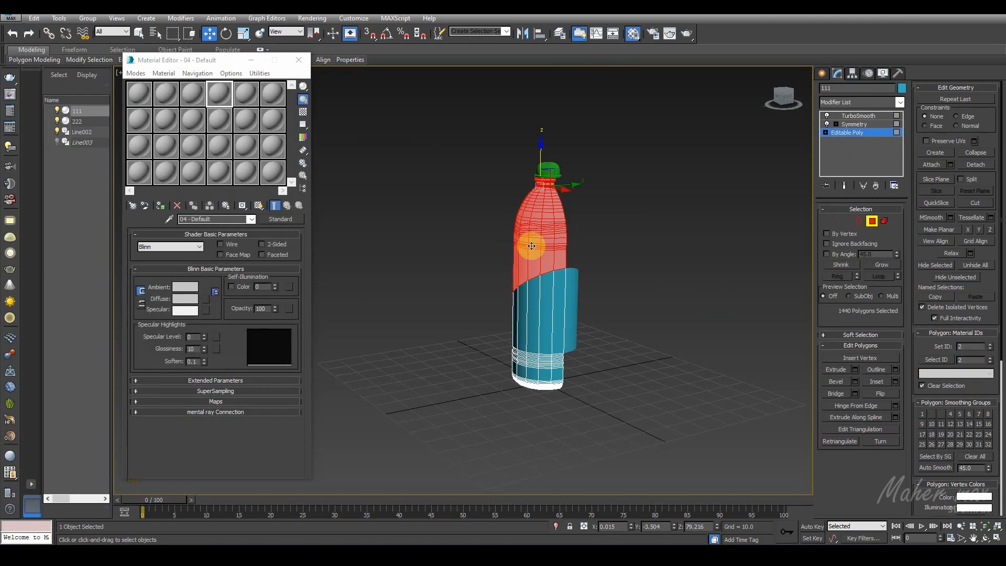
Step: Change the first material to Multi/Sub-Object, keeping the old material as a sub-material, with 2 sub-materials
{"action": "left_click", "coordinate": [143, 95]}
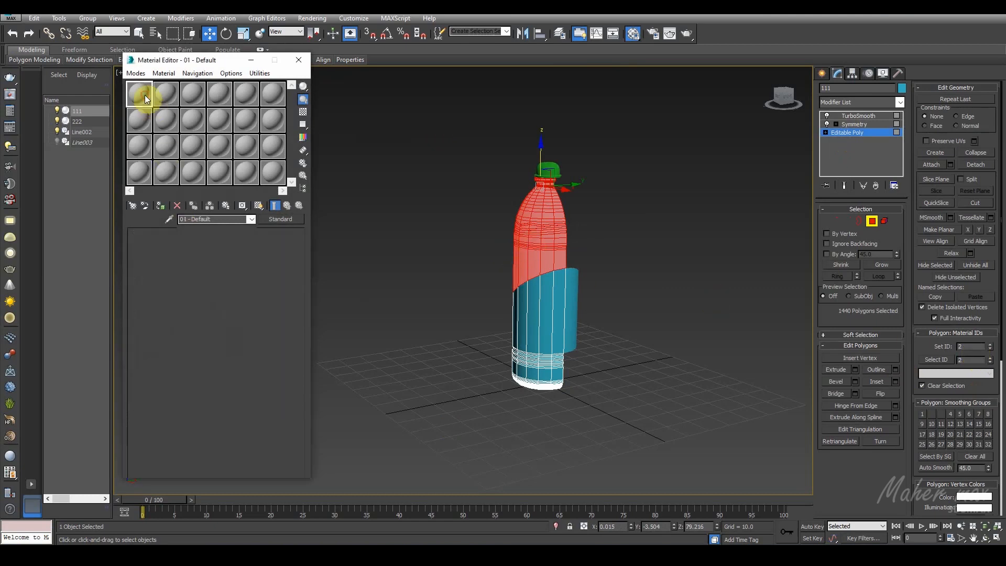
{"action": "left_click", "coordinate": [292, 220]}
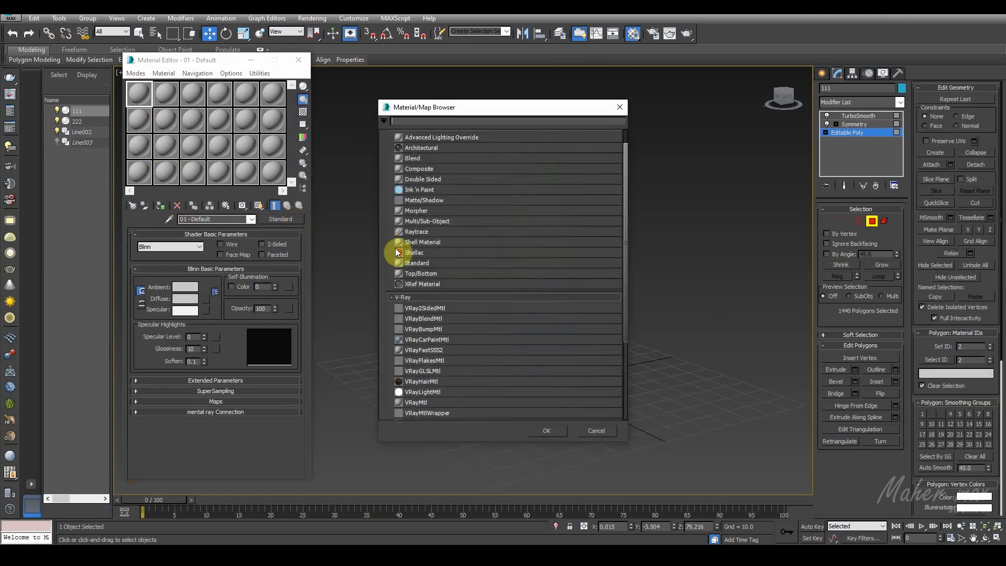
{"action": "double_click", "coordinate": [427, 220]}
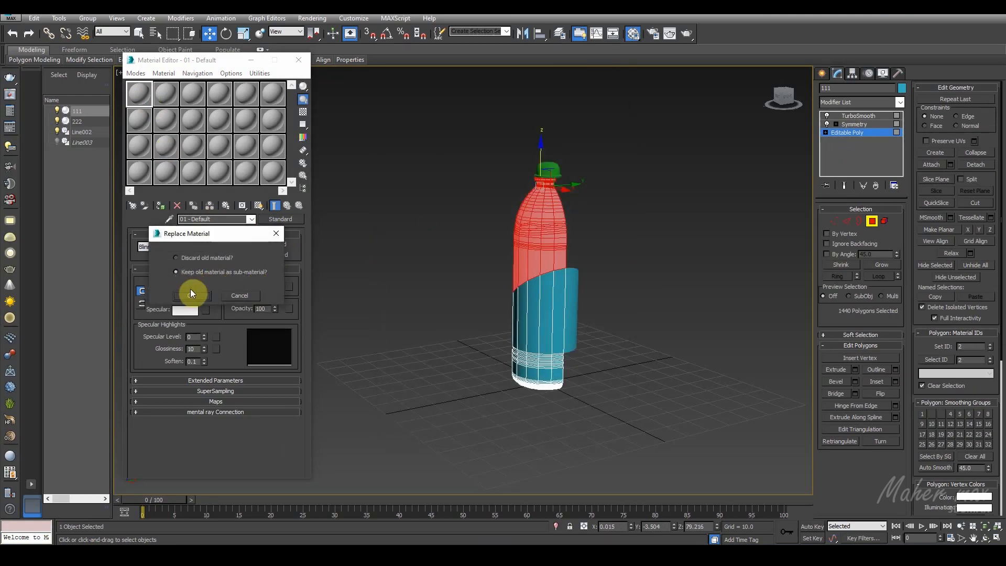
{"action": "left_click", "coordinate": [191, 295]}
{"action": "left_click", "coordinate": [190, 250]}
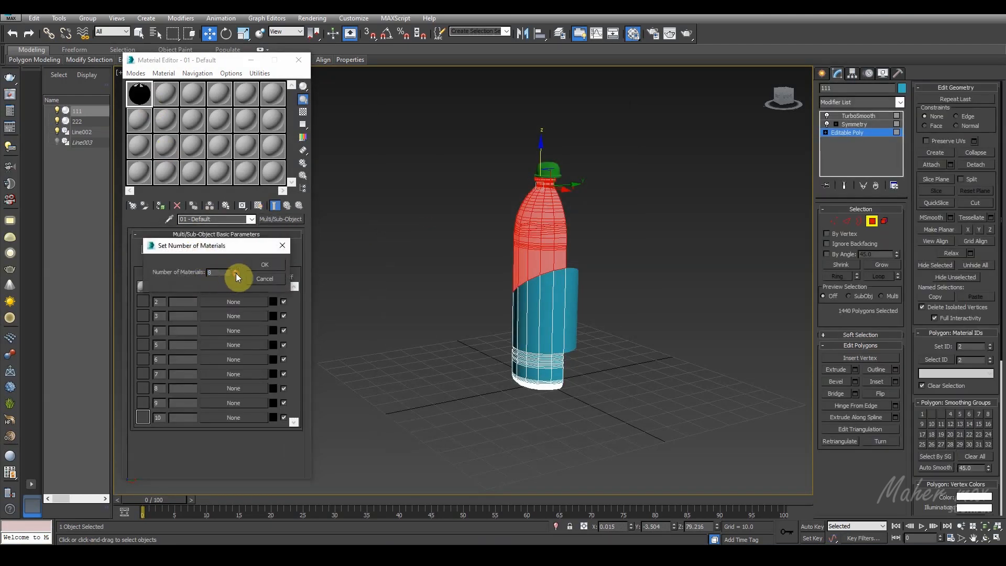
{"action": "left_click", "coordinate": [260, 267]}
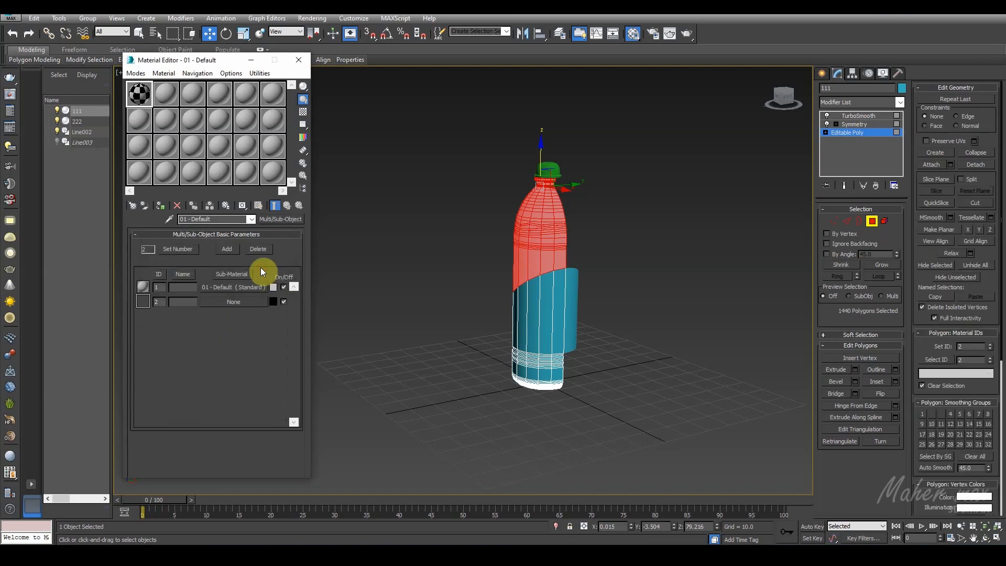
Step: Assign a VRayMtl with a white diffuse color (255, 255, 255) to sub-material 2 and return to the Multi/Sub-Object level
{"action": "left_click", "coordinate": [222, 301]}
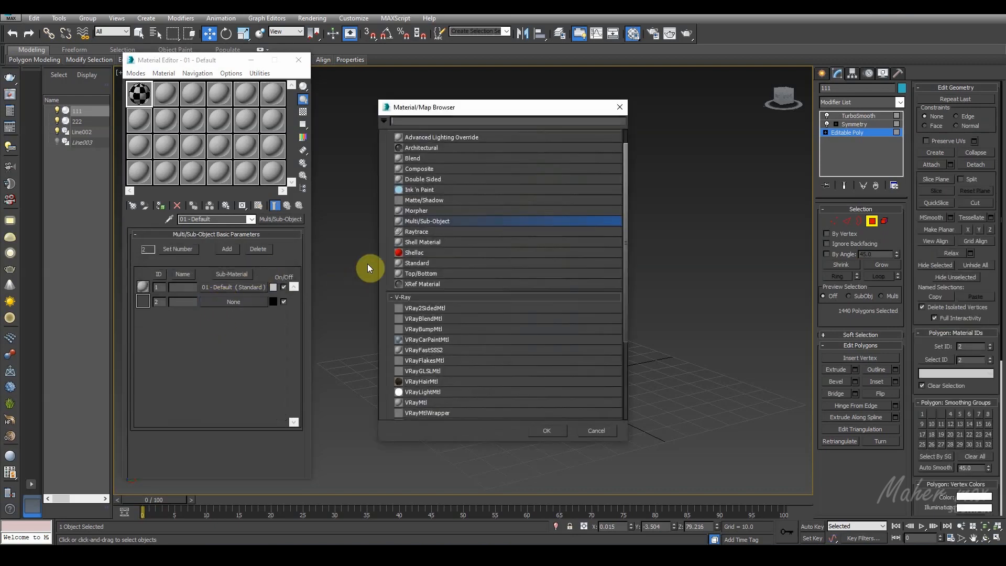
{"action": "double_click", "coordinate": [422, 402]}
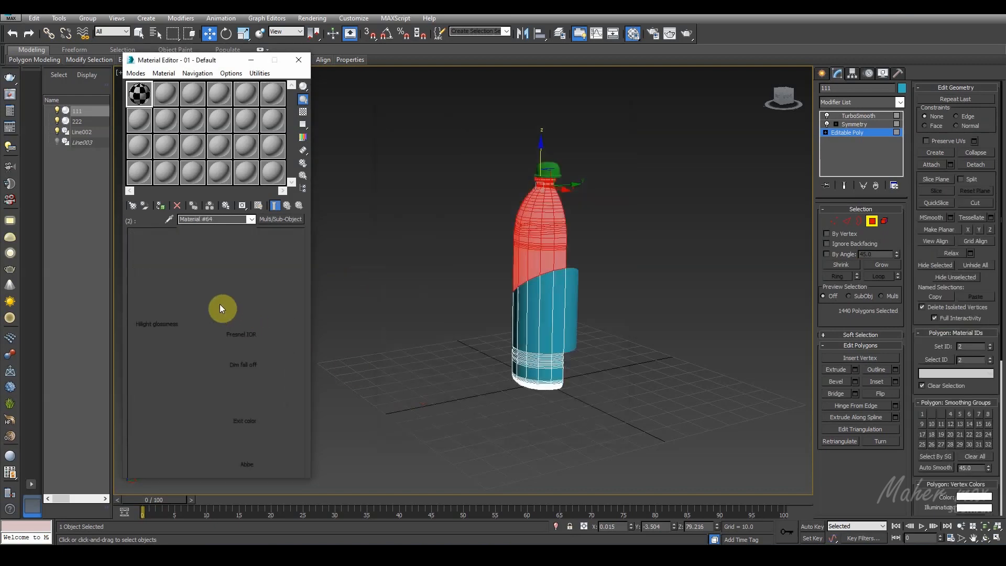
{"action": "left_click", "coordinate": [195, 289]}
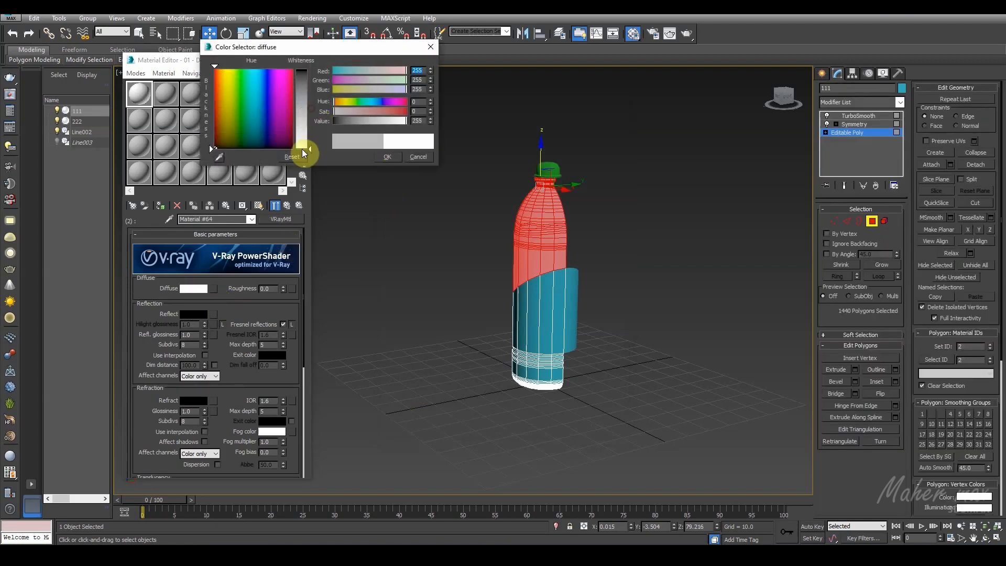
{"action": "left_click", "coordinate": [381, 156]}
{"action": "left_click", "coordinate": [286, 207]}
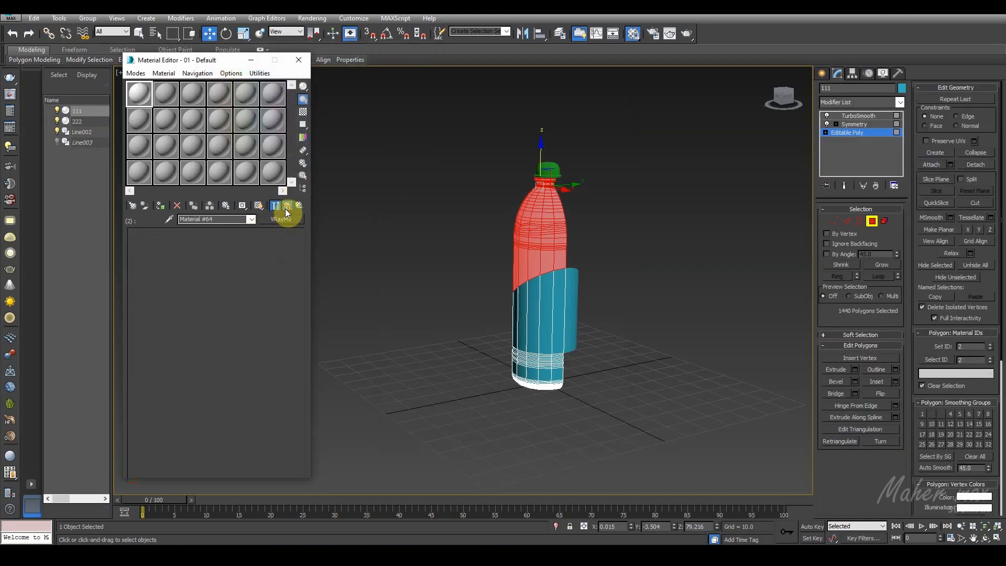
Step: Convert sub-material 1 from Standard to VRayMtl and set its diffuse color to bright orange
{"action": "left_click", "coordinate": [224, 288]}
{"action": "left_click", "coordinate": [280, 219]}
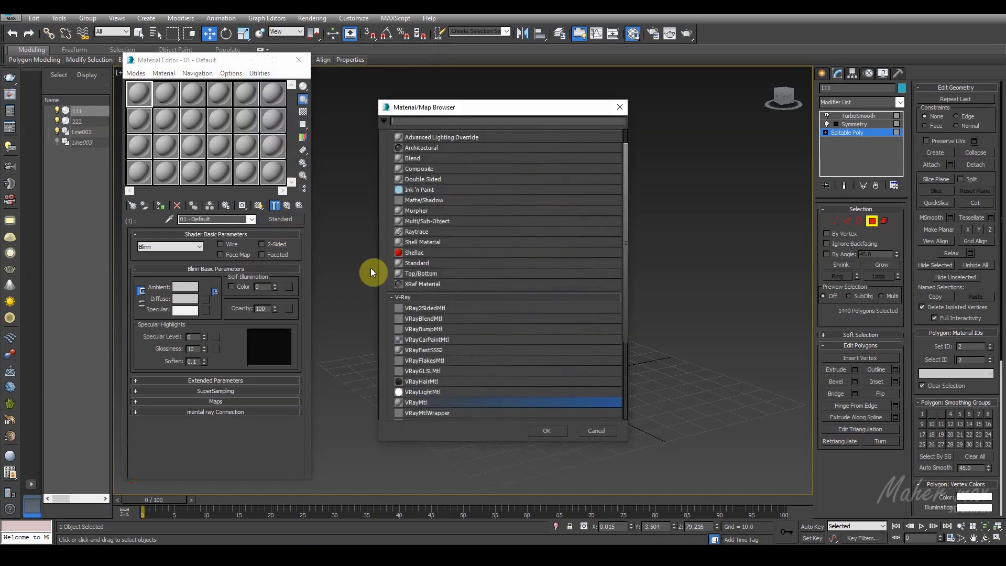
{"action": "double_click", "coordinate": [408, 403]}
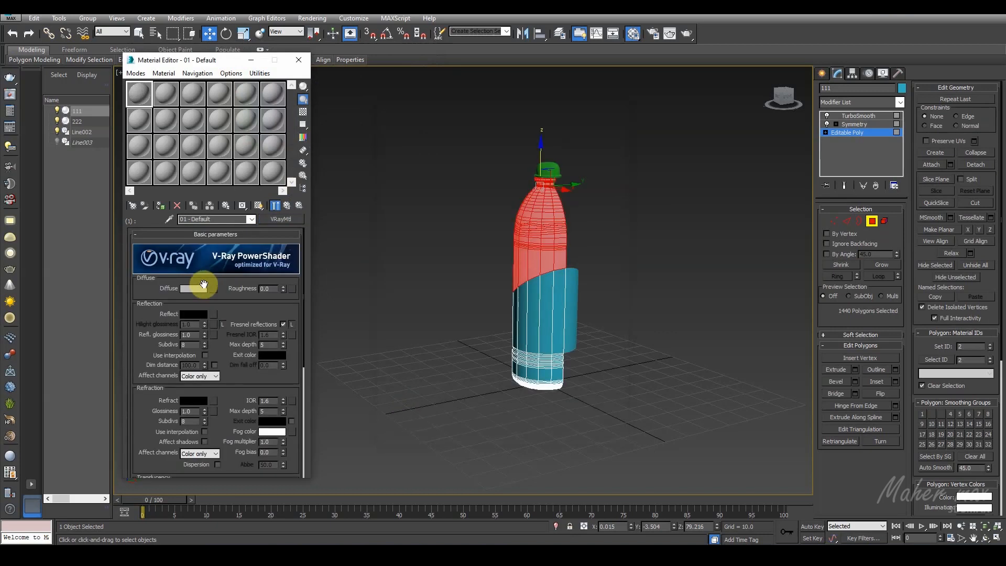
{"action": "left_click", "coordinate": [203, 289]}
{"action": "left_click_drag", "start_coordinate": [247, 92], "coordinate": [301, 69]}
{"action": "left_click", "coordinate": [387, 158]}
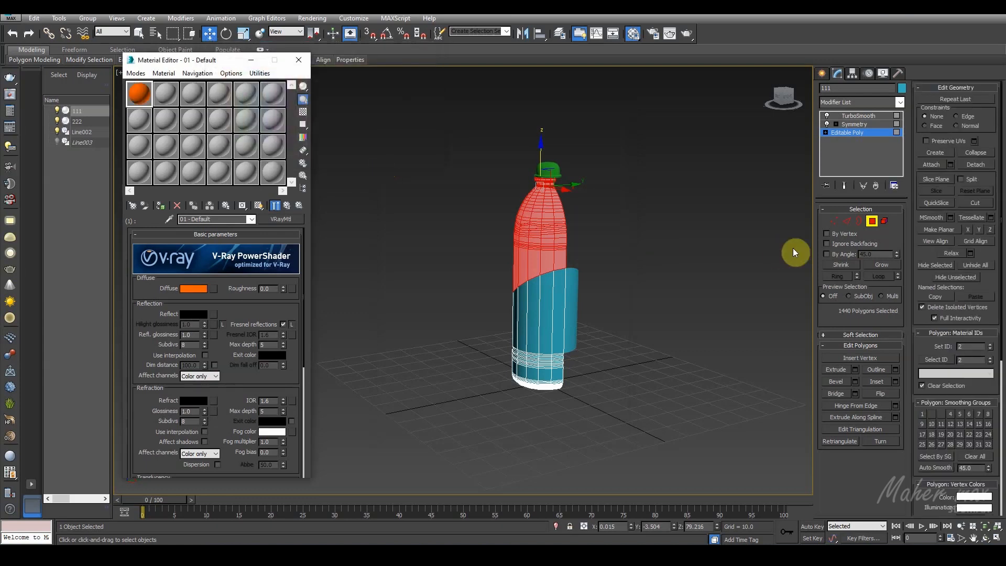
Step: Leave polygon editing, assign the Multi/Sub-Object material to body 111, return to its TurboSmooth level and deselect the body
{"action": "left_click", "coordinate": [871, 221]}
{"action": "left_click", "coordinate": [160, 205]}
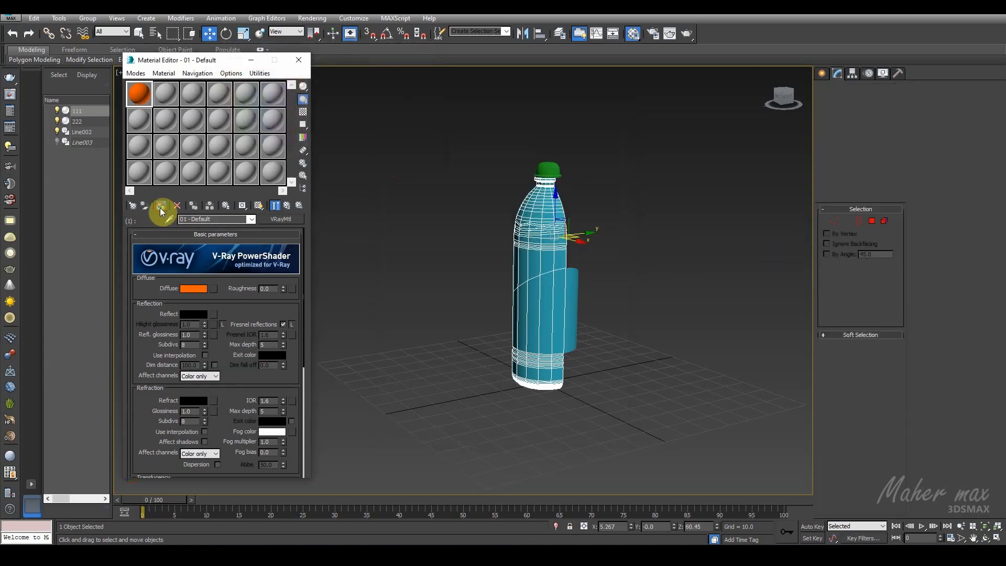
{"action": "left_click", "coordinate": [863, 118]}
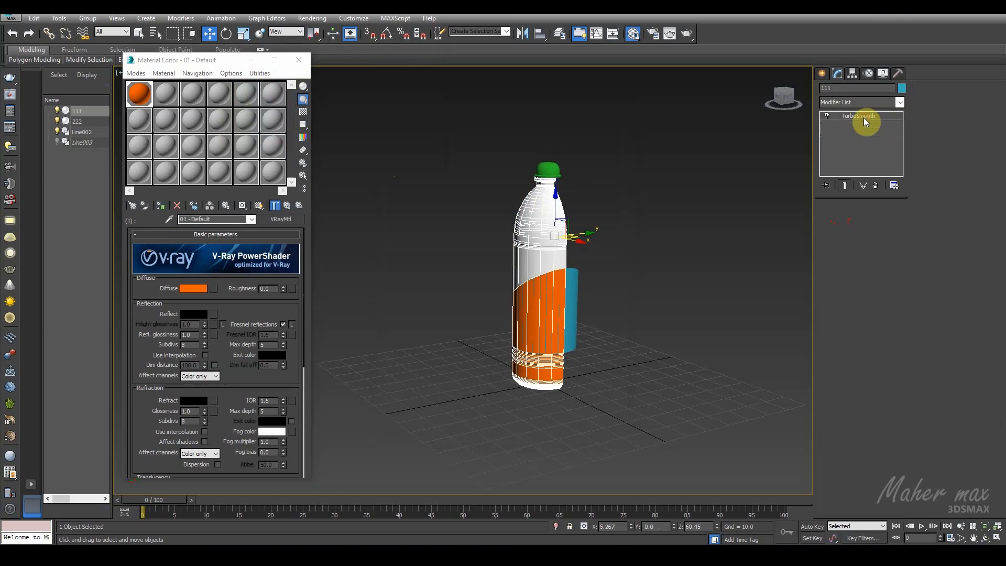
{"action": "left_click", "coordinate": [606, 285]}
Step: Select label sleeve 222, change the second material to VRayMtl and assign it to the sleeve
{"action": "left_click", "coordinate": [573, 281]}
{"action": "left_click", "coordinate": [163, 91]}
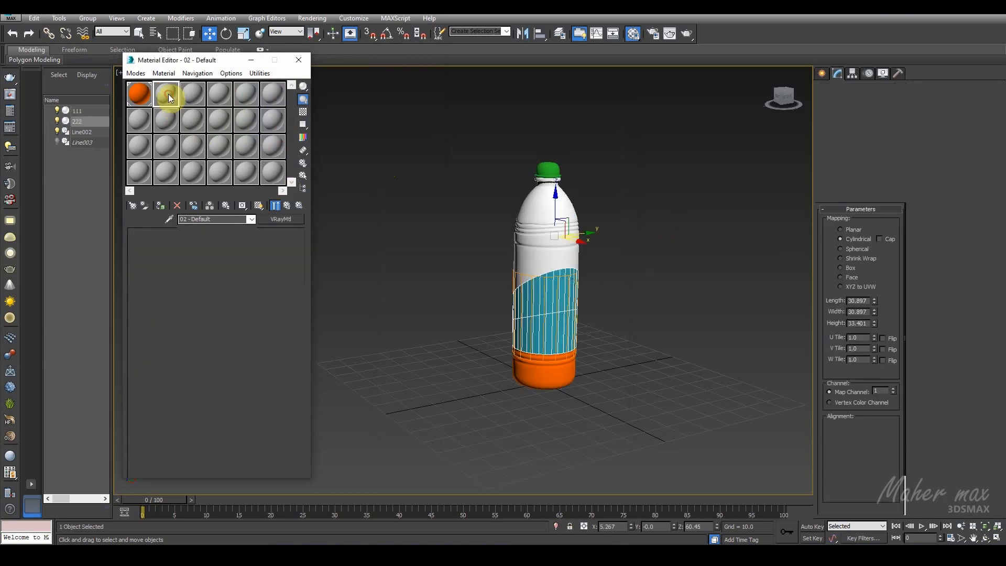
{"action": "left_click", "coordinate": [278, 219]}
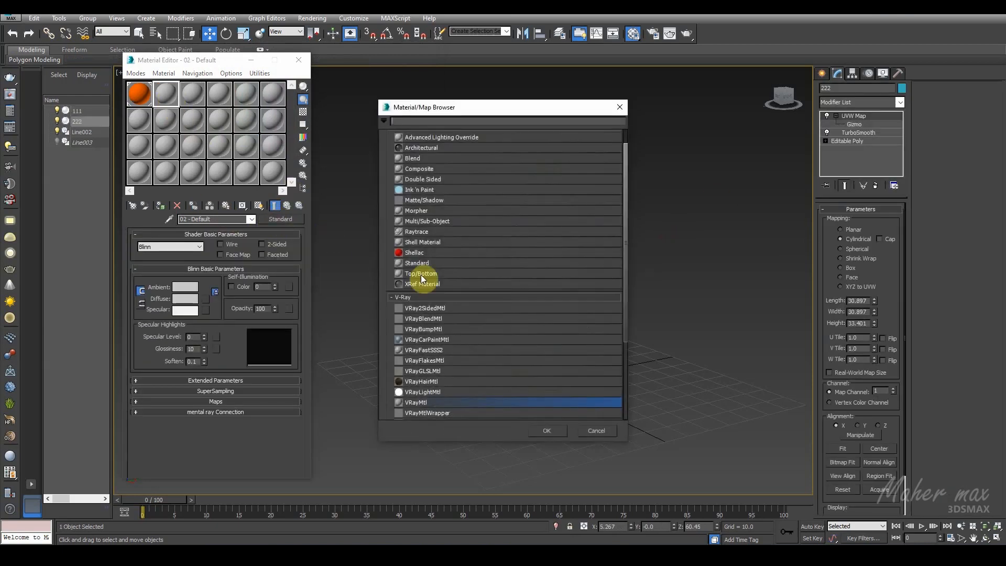
{"action": "double_click", "coordinate": [416, 403]}
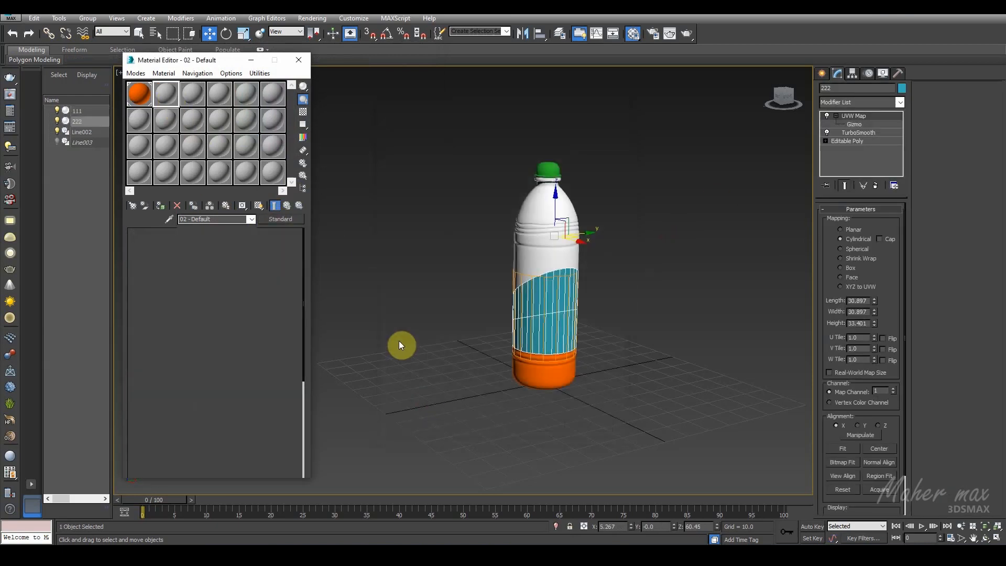
{"action": "left_click", "coordinate": [165, 206]}
Step: Switch to Photoshop, add a new layer to map.psd and fill it with black
{"action": "left_click", "coordinate": [380, 554]}
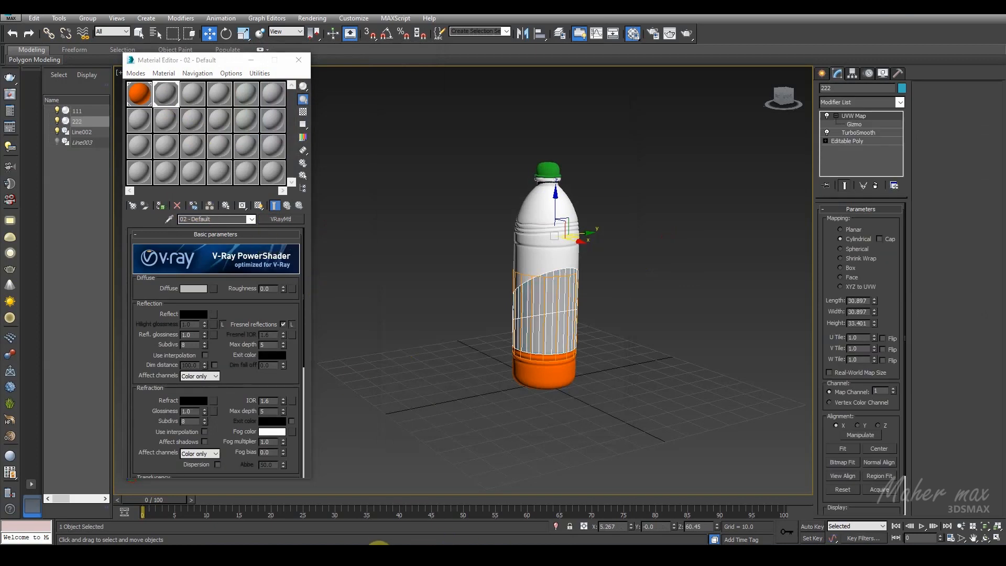
{"action": "left_click", "coordinate": [973, 540]}
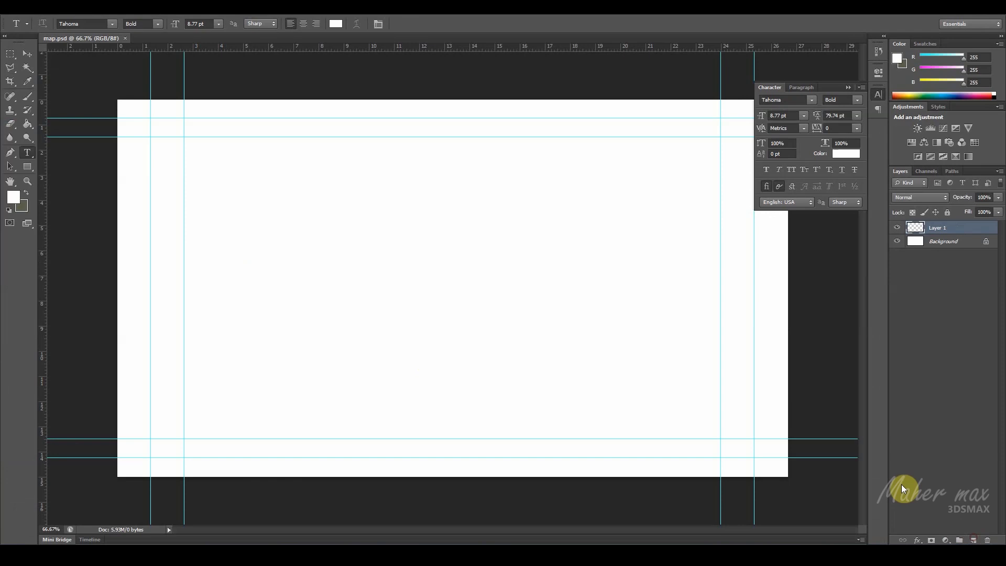
{"action": "left_click", "coordinate": [30, 128]}
{"action": "left_click", "coordinate": [12, 197]}
{"action": "left_click", "coordinate": [413, 260]}
{"action": "left_click", "coordinate": [600, 218]}
{"action": "key", "text": "d"}
{"action": "left_click", "coordinate": [361, 215]}
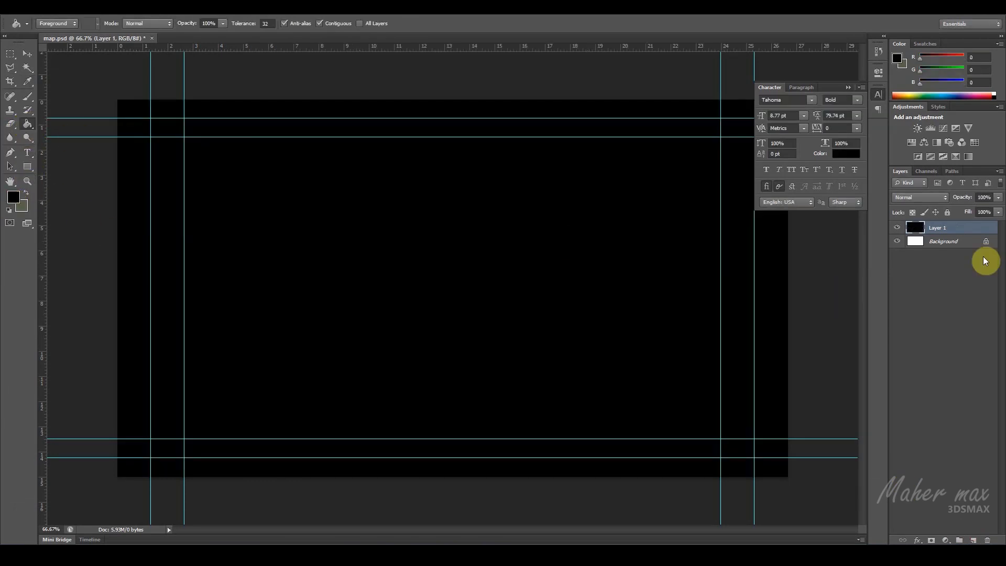
Step: Add another layer, set the foreground color to white and enter the brand name as Tahoma Bold text near the canvas center
{"action": "left_click", "coordinate": [972, 540]}
{"action": "left_click", "coordinate": [14, 198]}
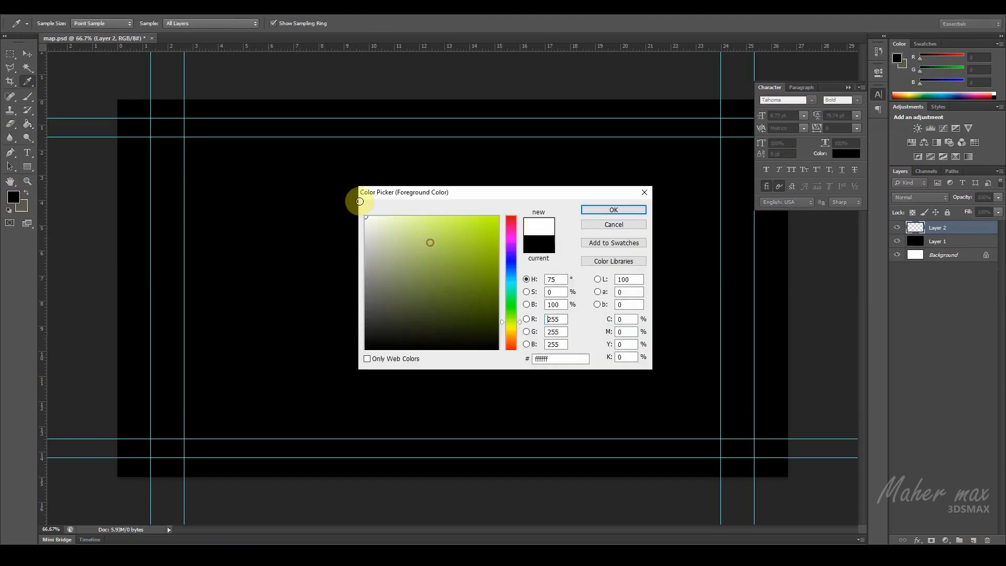
{"action": "left_click", "coordinate": [614, 209]}
{"action": "left_click", "coordinate": [27, 152]}
{"action": "left_click", "coordinate": [397, 281]}
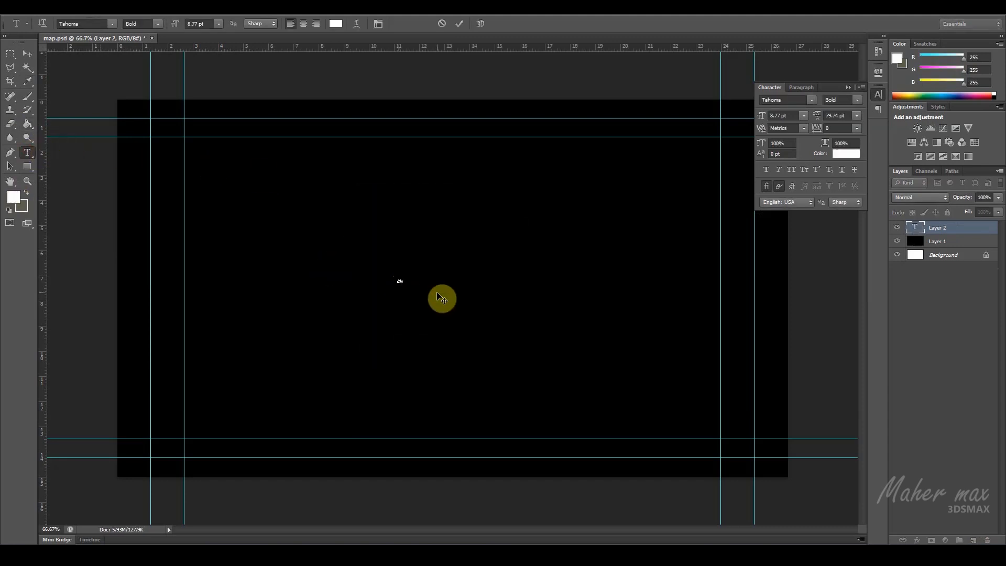
{"action": "type", "text": "Mafwe"}
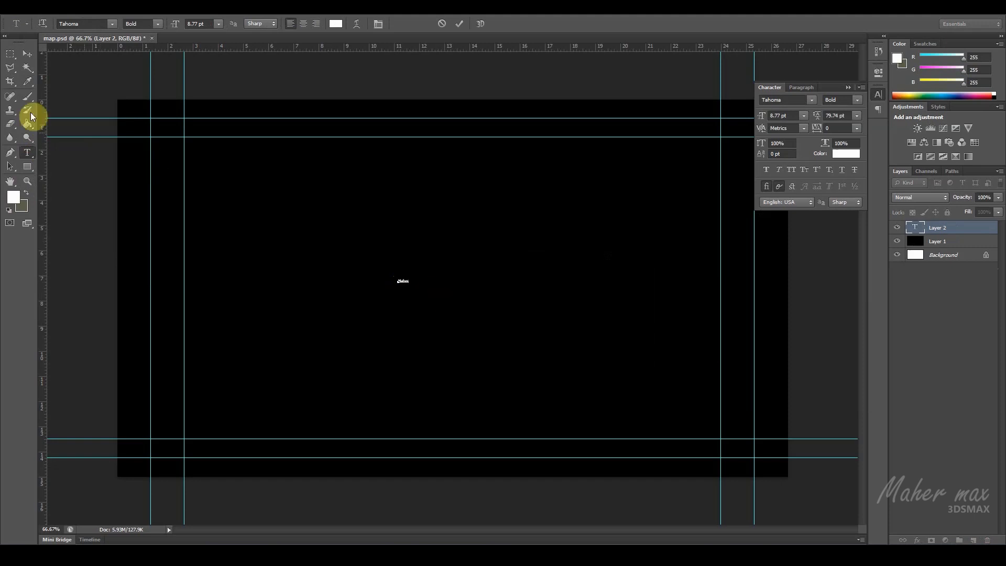
Step: Free-transform the brand title, enlarging it to about 1444% so its text measures 127.1 pt, and apply the scaling
{"action": "left_click", "coordinate": [28, 54]}
{"action": "key", "text": "ctrl+t"}
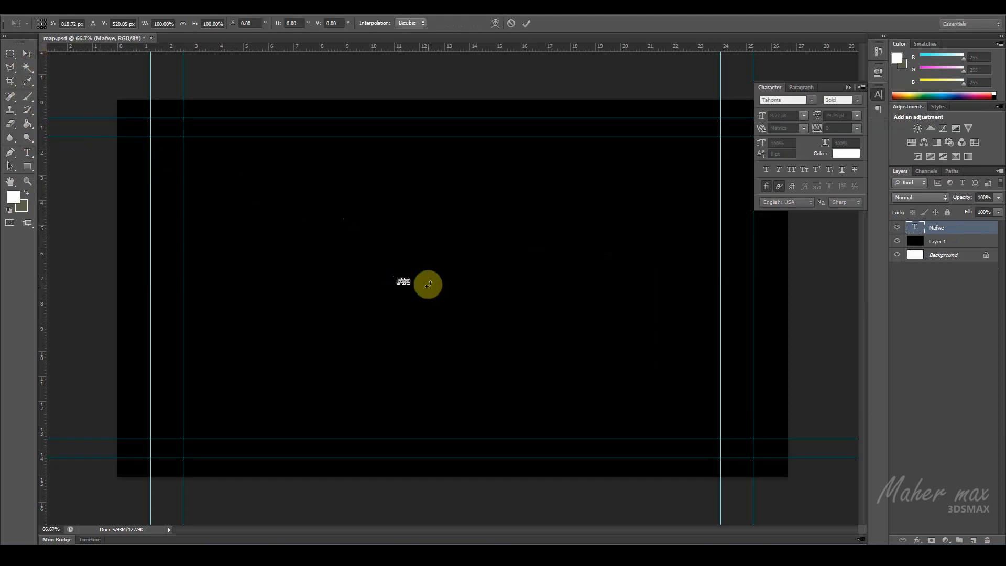
{"action": "left_click_drag", "start_coordinate": [410, 278], "coordinate": [545, 227]}
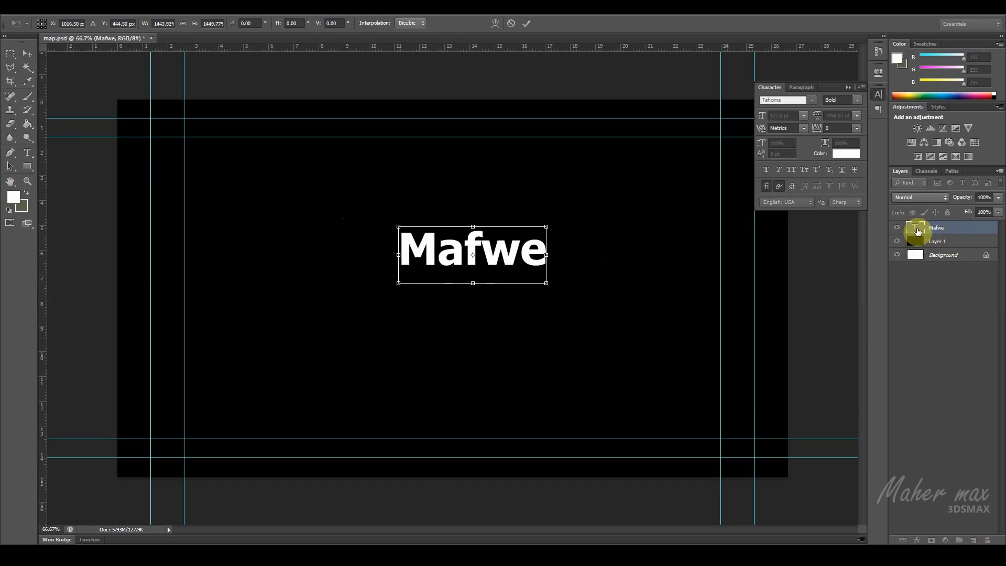
{"action": "key", "text": "Return"}
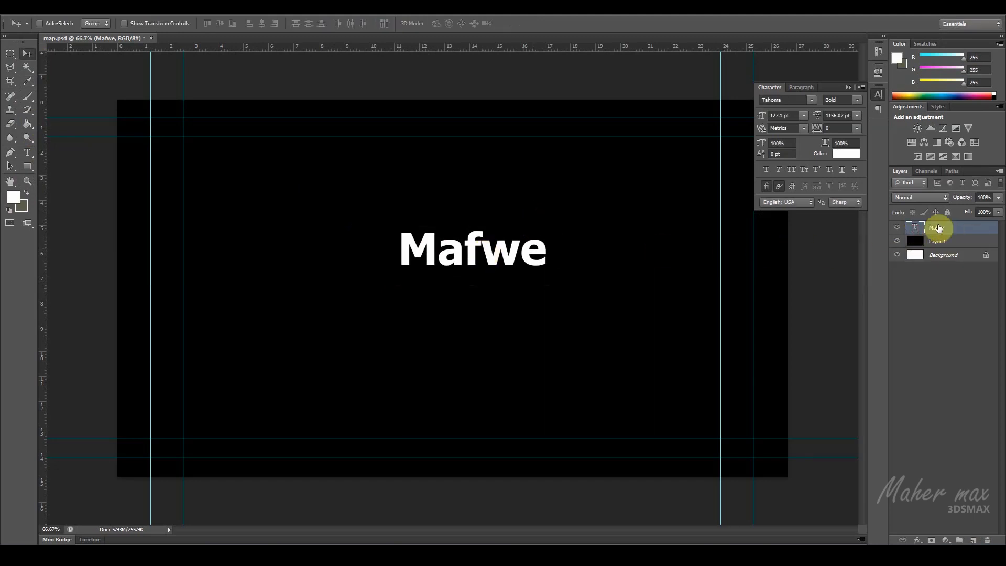
Step: Correct the misspelled last three letters of the brand title and commit the text
{"action": "double_click", "coordinate": [914, 227]}
{"action": "left_click_drag", "start_coordinate": [470, 255], "coordinate": [546, 252]}
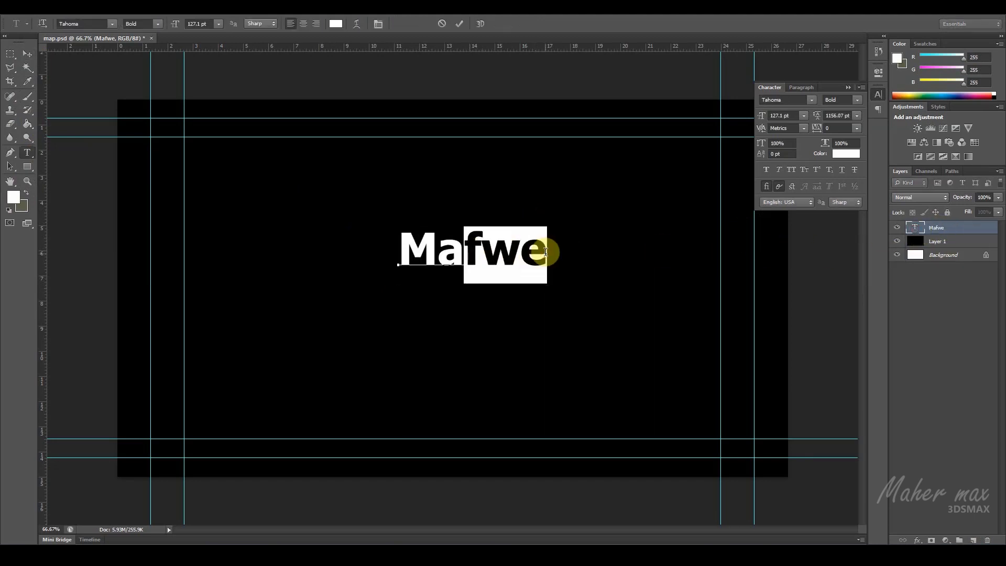
{"action": "type", "text": "her"}
{"action": "left_click", "coordinate": [27, 55]}
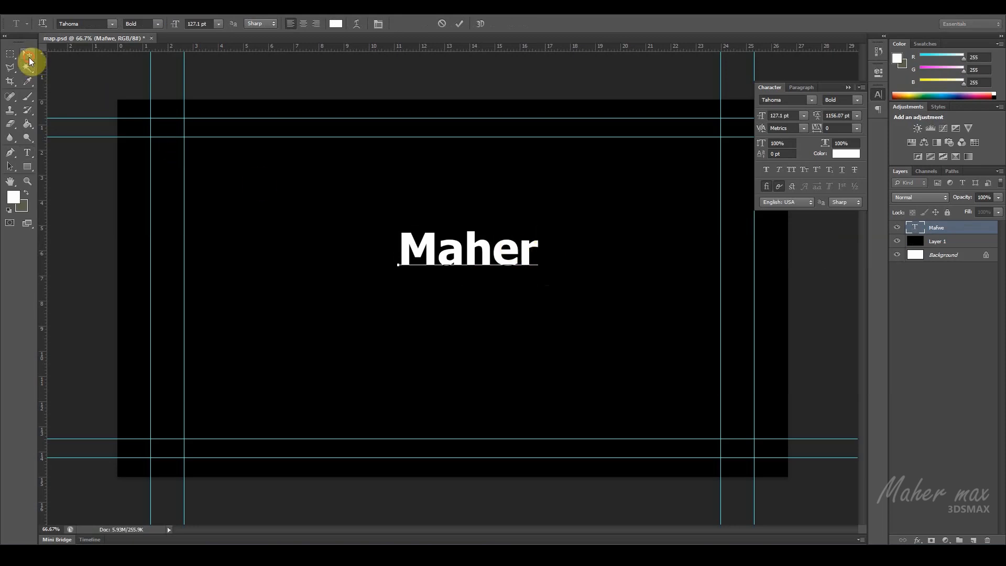
Step: Duplicate the title directly below itself and replace the copy's text with the copied sentence beginning "Water is an inorganic, transparent, tasteless, odorless"
{"action": "left_click_drag", "start_coordinate": [423, 246], "coordinate": [423, 301], "text": "alt"}
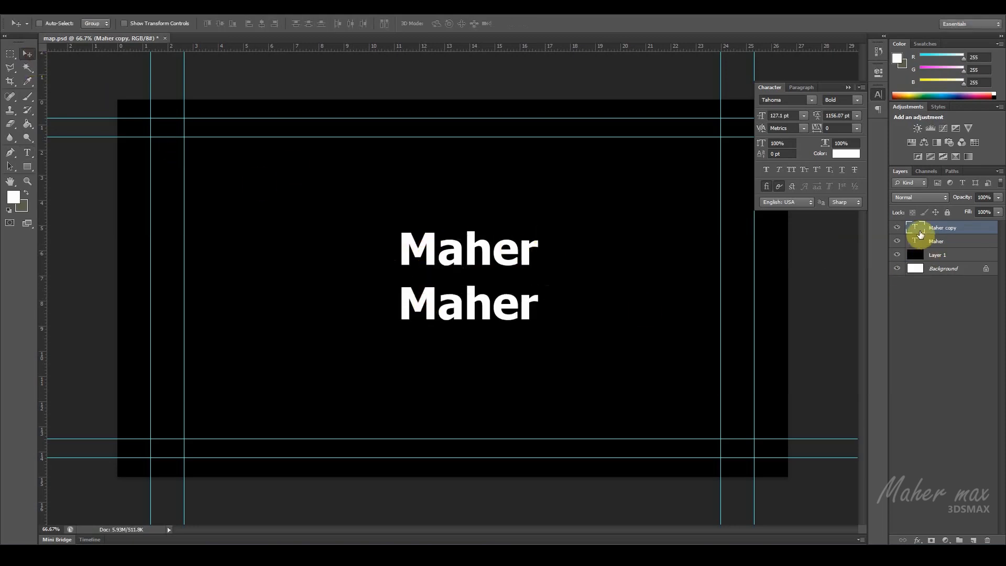
{"action": "double_click", "coordinate": [920, 228]}
{"action": "key", "text": "ctrl+v"}
{"action": "left_click", "coordinate": [27, 55]}
Step: Scale the water sentence down to about 61.6 pt and position it so it starts slightly left of the title
{"action": "key", "text": "ctrl+t"}
{"action": "left_click_drag", "start_coordinate": [395, 278], "coordinate": [682, 379], "text": "shift"}
{"action": "left_click_drag", "start_coordinate": [700, 310], "coordinate": [369, 319]}
{"action": "key", "text": "Return"}
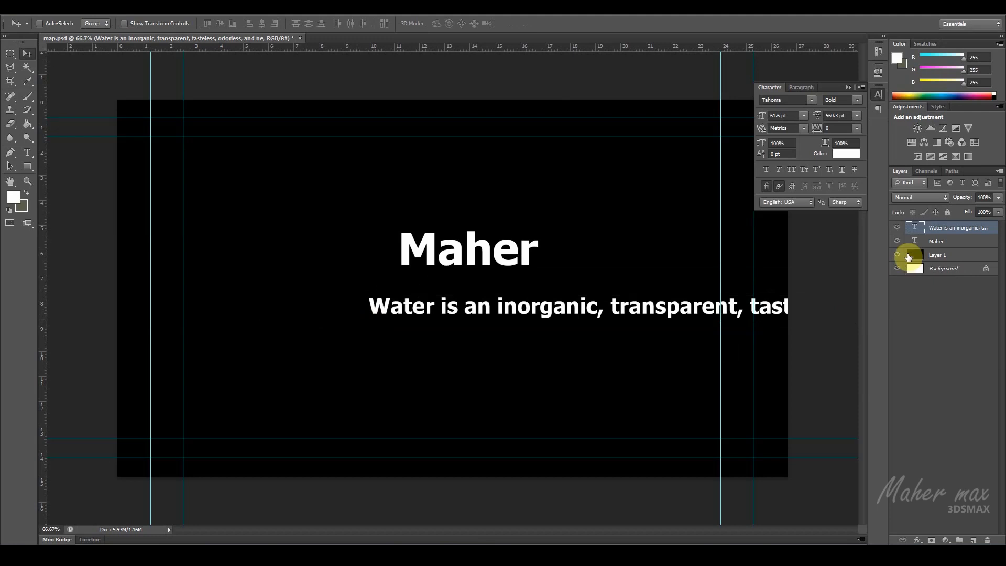
Step: Insert a line break after "inorganic," in the water sentence
{"action": "double_click", "coordinate": [914, 231]}
{"action": "left_click", "coordinate": [604, 313]}
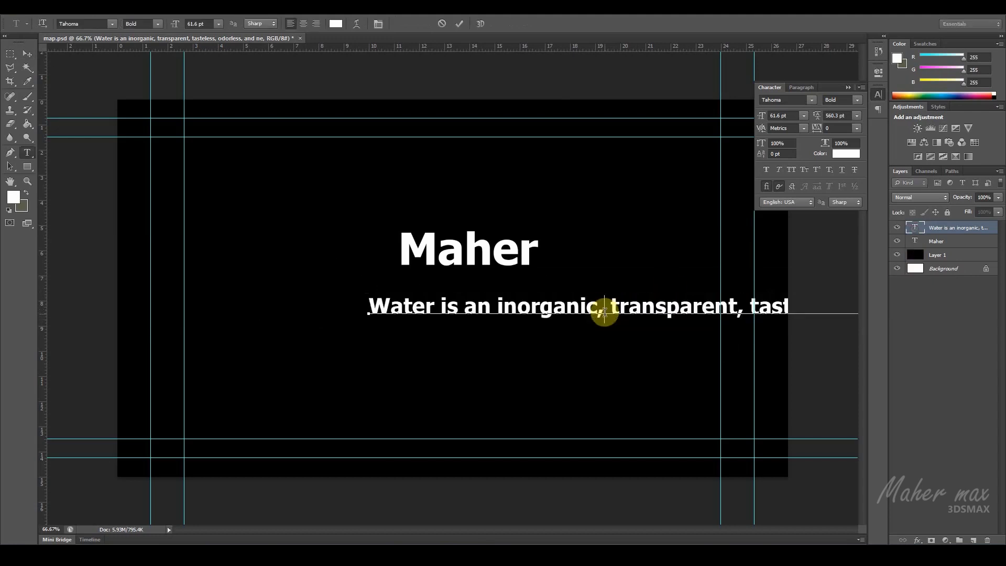
{"action": "key", "text": "Return"}
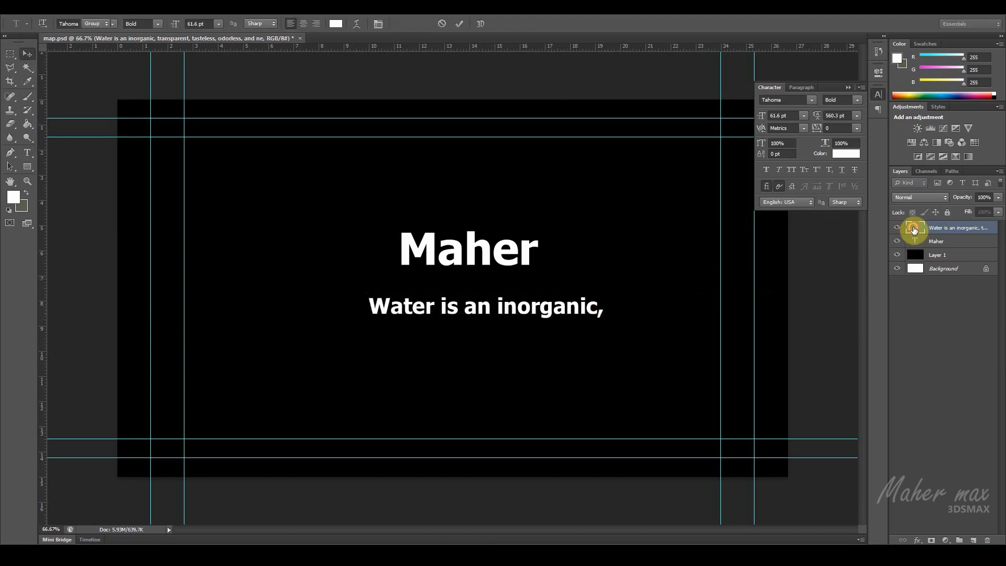
Step: Select the whole water text and set its leading to 38 pt
{"action": "double_click", "coordinate": [915, 230]}
{"action": "left_click", "coordinate": [856, 116]}
{"action": "left_click", "coordinate": [852, 186]}
{"action": "key", "text": "Up"}
{"action": "key", "text": "Up"}
{"action": "key", "text": "Up"}
{"action": "key", "text": "Up"}
{"action": "key", "text": "Up"}
{"action": "key", "text": "Up"}
{"action": "key", "text": "Up"}
{"action": "key", "text": "Up"}
{"action": "key", "text": "Up"}
{"action": "key", "text": "Up"}
{"action": "key", "text": "Up"}
{"action": "key", "text": "Up"}
{"action": "key", "text": "Up"}
{"action": "key", "text": "Up"}
{"action": "key", "text": "Up"}
{"action": "key", "text": "Up"}
{"action": "key", "text": "Up"}
{"action": "key", "text": "Up"}
{"action": "key", "text": "Up"}
{"action": "key", "text": "Up"}
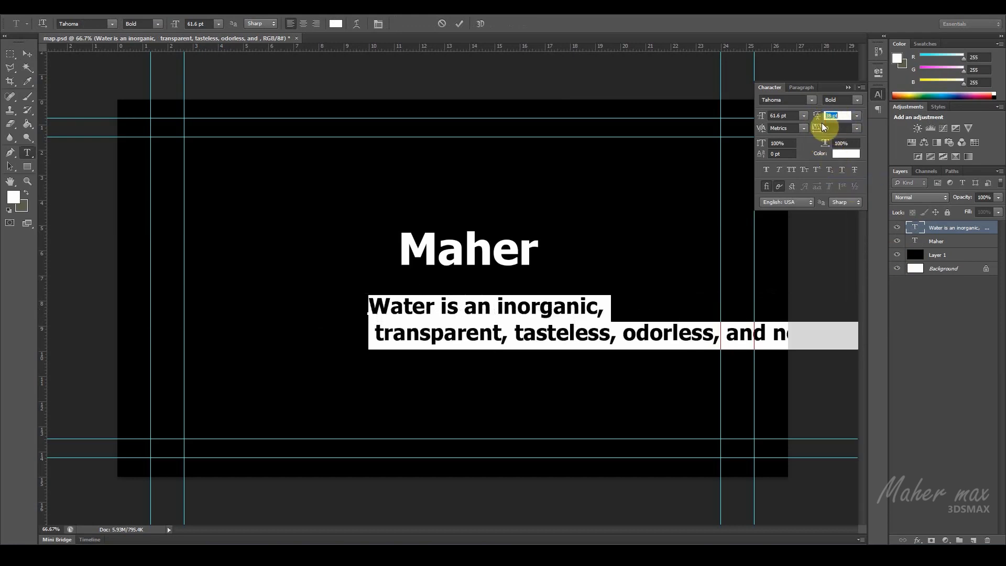
Step: Break the text after "odorless," so "and nearly colorless" forms a third line, and capitalize "Transparent" on the second line
{"action": "left_click", "coordinate": [717, 338]}
{"action": "key", "text": "Return"}
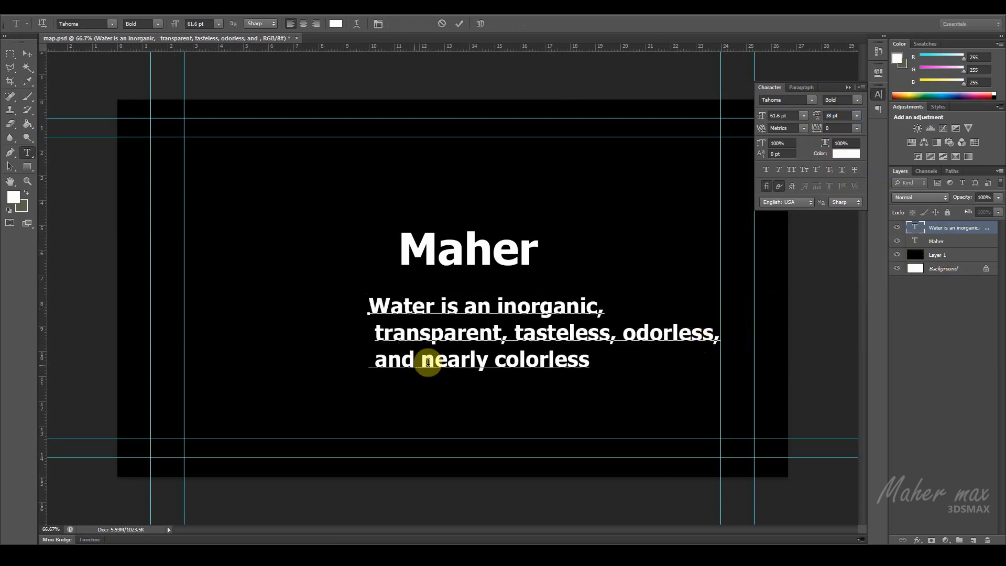
{"action": "triple_click", "coordinate": [382, 332]}
{"action": "left_click", "coordinate": [378, 332]}
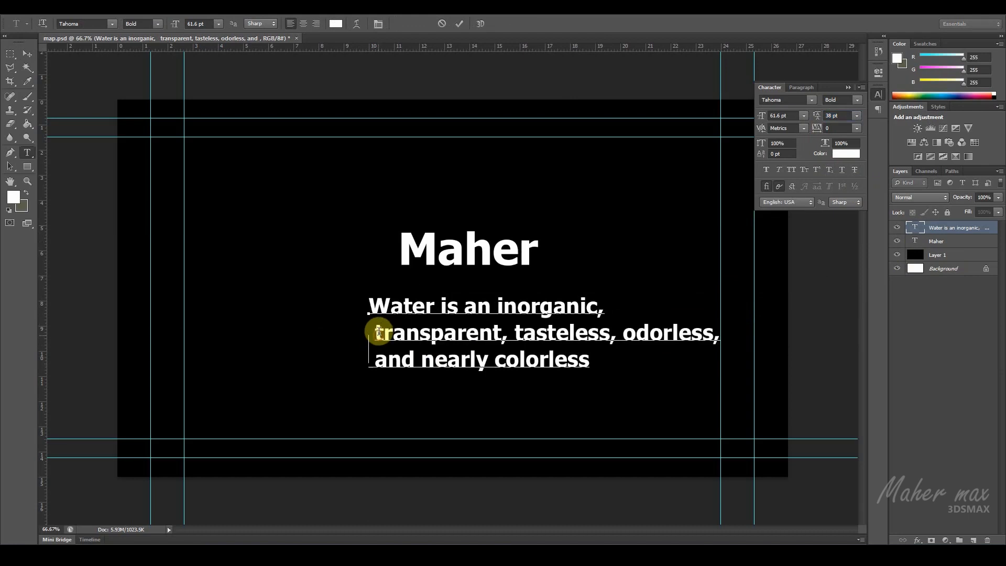
{"action": "type", "text": "T"}
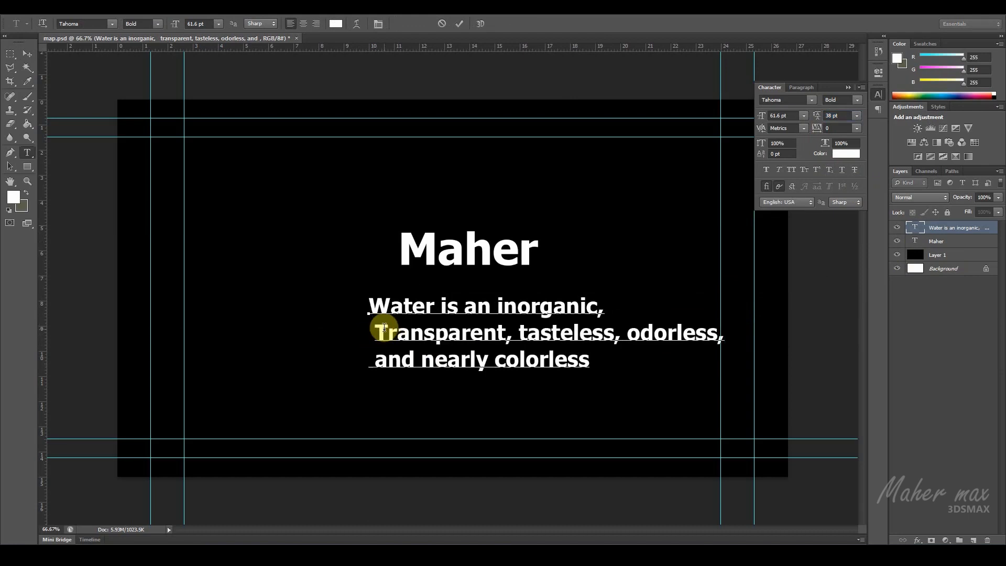
Step: Insert a space before "Water" to align the first line with the others, and commit the text
{"action": "left_click", "coordinate": [363, 309]}
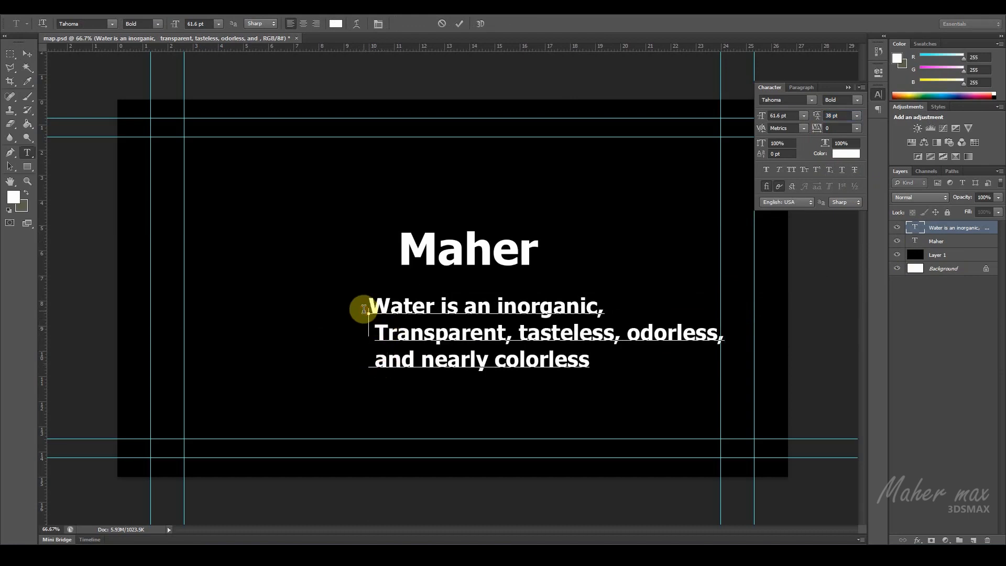
{"action": "key", "text": "ctrl+Return"}
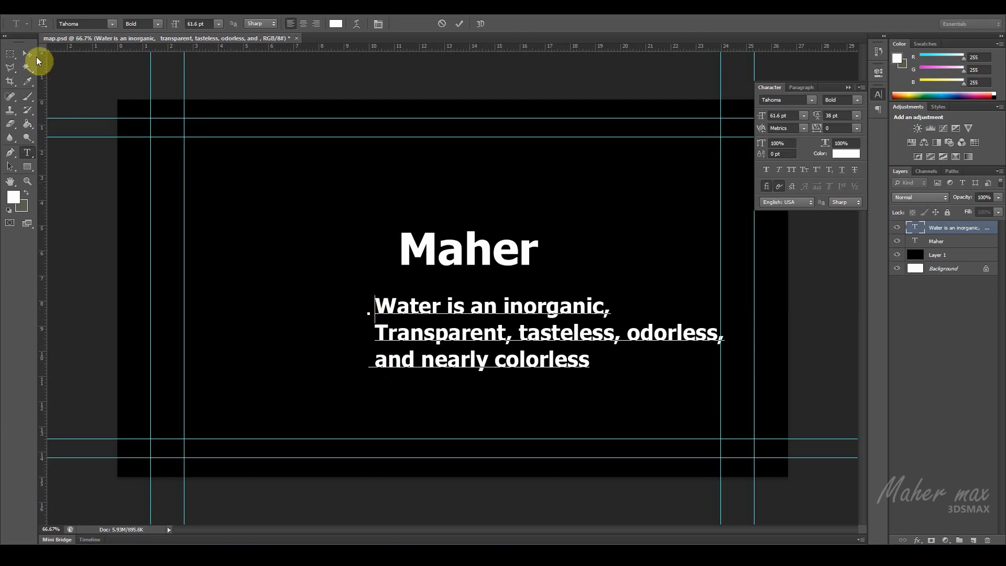
{"action": "left_click", "coordinate": [27, 54]}
Step: Move the three-line water text lower on the canvas, below the title, and scale it to about 66%
{"action": "left_click_drag", "start_coordinate": [463, 317], "coordinate": [487, 352]}
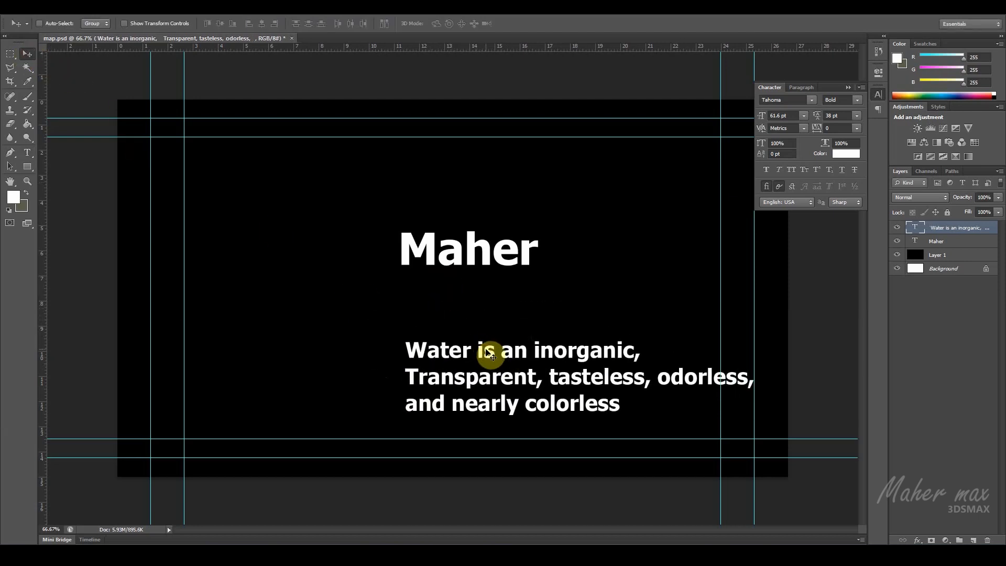
{"action": "key", "text": "ctrl+t"}
{"action": "left_click_drag", "start_coordinate": [754, 419], "coordinate": [635, 393]}
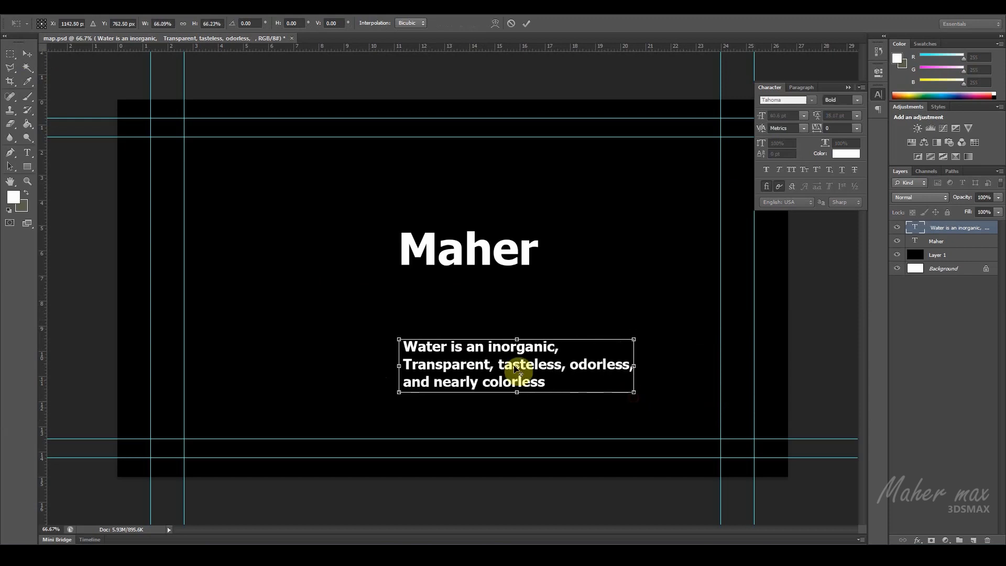
{"action": "left_click_drag", "start_coordinate": [513, 349], "coordinate": [534, 352]}
{"action": "key", "text": "Return"}
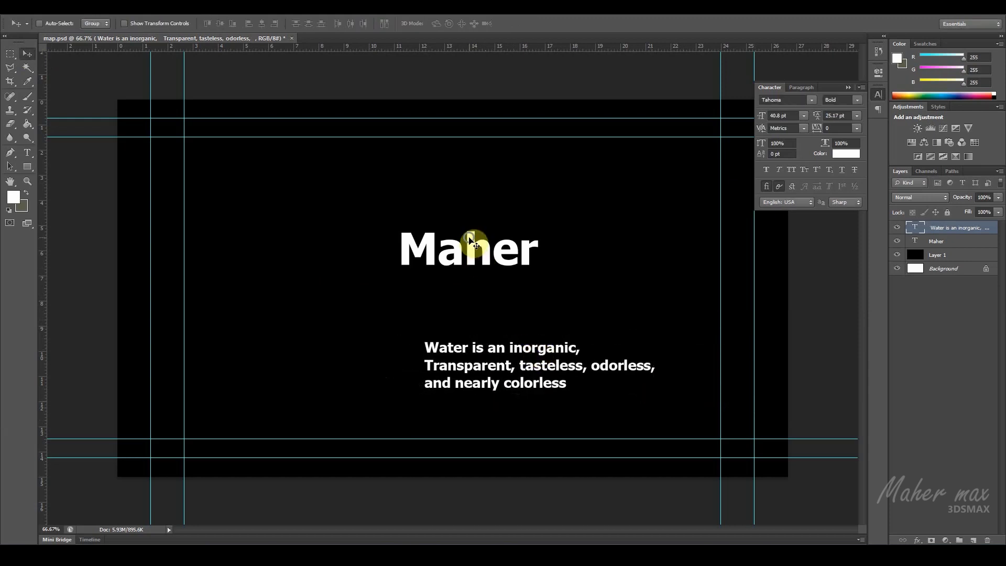
Step: Rotate the large title 90° counterclockwise, enlarge it to about 167%, and place it beside the start of the water text
{"action": "left_click", "coordinate": [477, 245], "text": "ctrl"}
{"action": "key", "text": "ctrl+t"}
{"action": "right_click", "coordinate": [482, 251]}
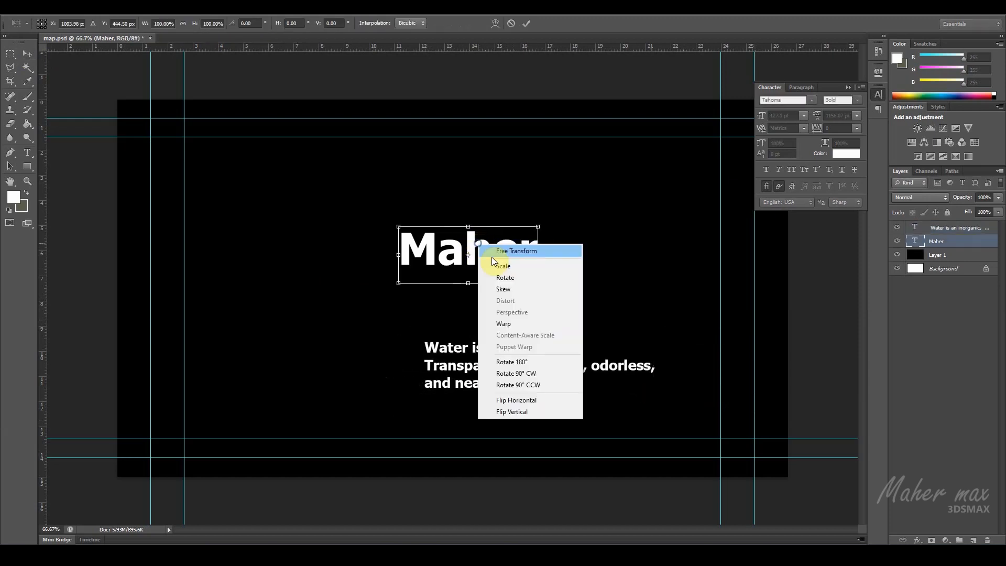
{"action": "left_click", "coordinate": [545, 389]}
{"action": "left_click_drag", "start_coordinate": [498, 178], "coordinate": [529, 168]}
{"action": "left_click_drag", "start_coordinate": [600, 116], "coordinate": [594, 119]}
{"action": "left_click_drag", "start_coordinate": [505, 168], "coordinate": [401, 233]}
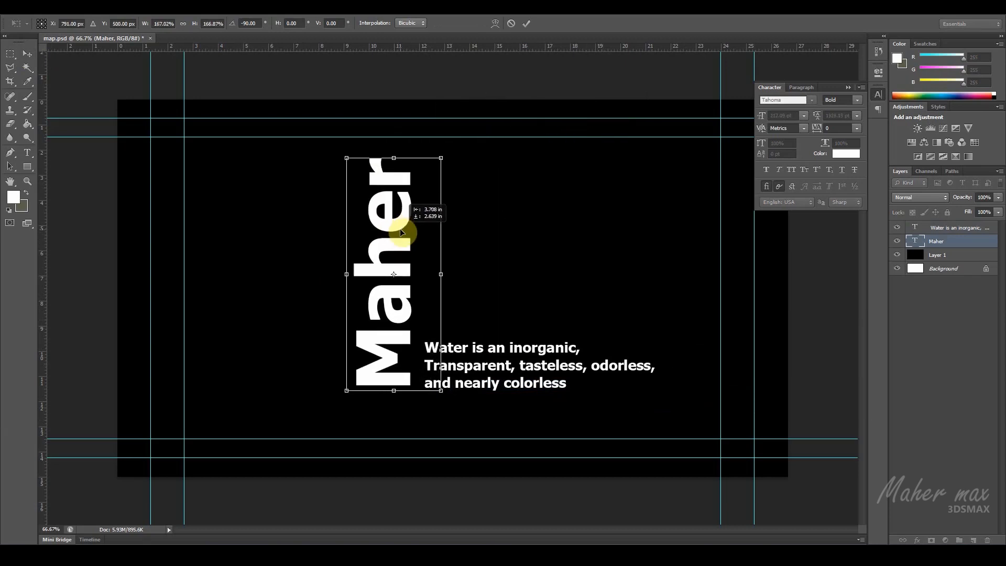
{"action": "key", "text": "Return"}
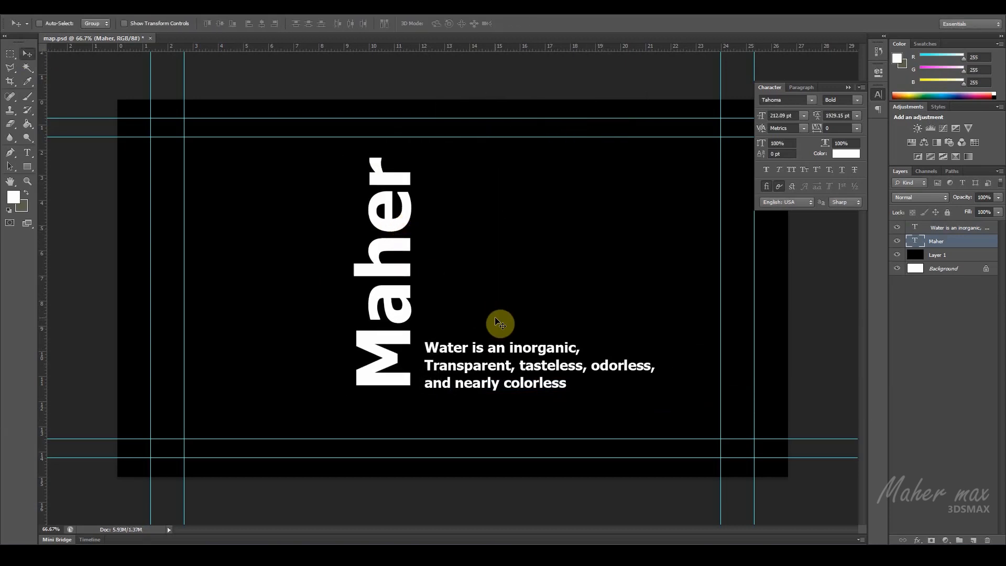
Step: Shift the title and water text together toward the lower right, and place a duplicate of the water text to the title's upper left
{"action": "left_click", "coordinate": [950, 228], "text": "shift"}
{"action": "left_click_drag", "start_coordinate": [403, 247], "coordinate": [445, 267]}
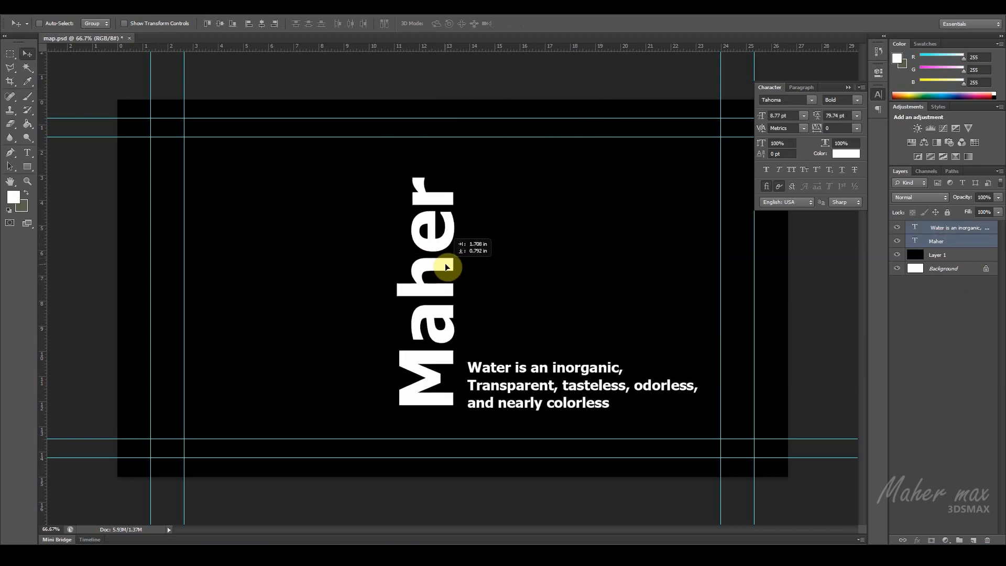
{"action": "left_click", "coordinate": [946, 231]}
{"action": "left_click_drag", "start_coordinate": [584, 374], "coordinate": [290, 191], "text": "alt"}
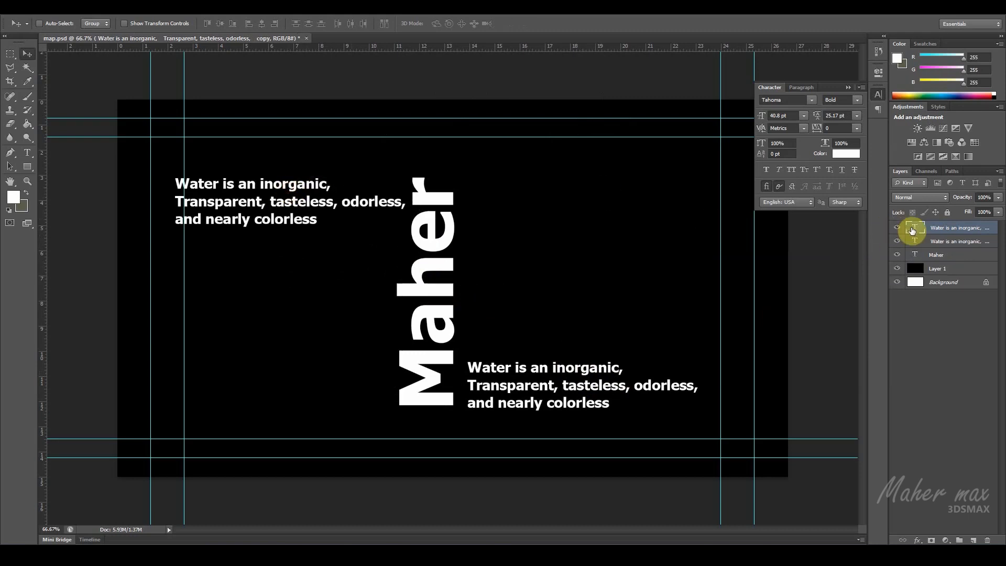
Step: In the duplicated water text, copy "tasteless, odorless," and paste it after "inorganic," on the first line
{"action": "double_click", "coordinate": [913, 230]}
{"action": "left_click", "coordinate": [337, 206]}
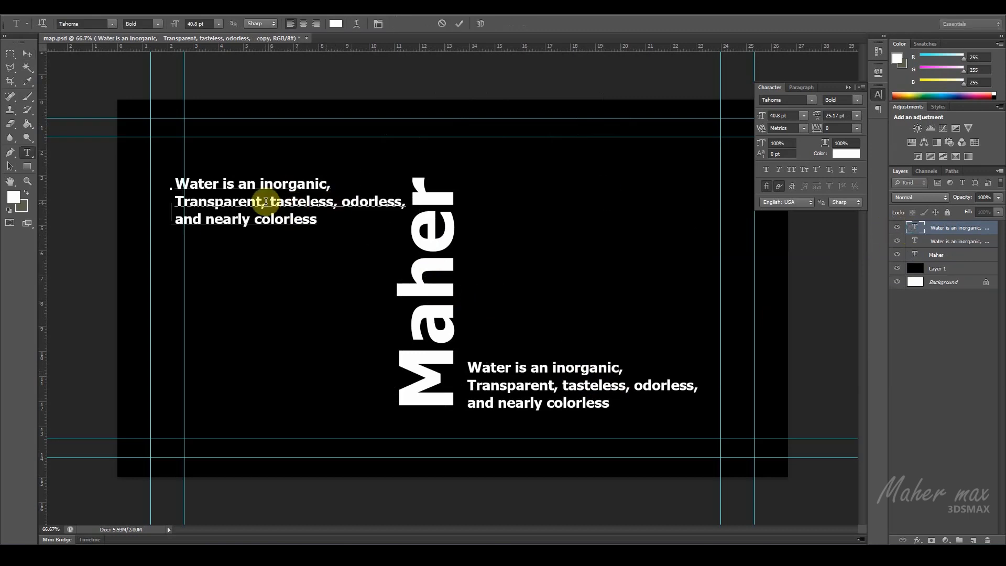
{"action": "left_click_drag", "start_coordinate": [270, 201], "coordinate": [283, 199]}
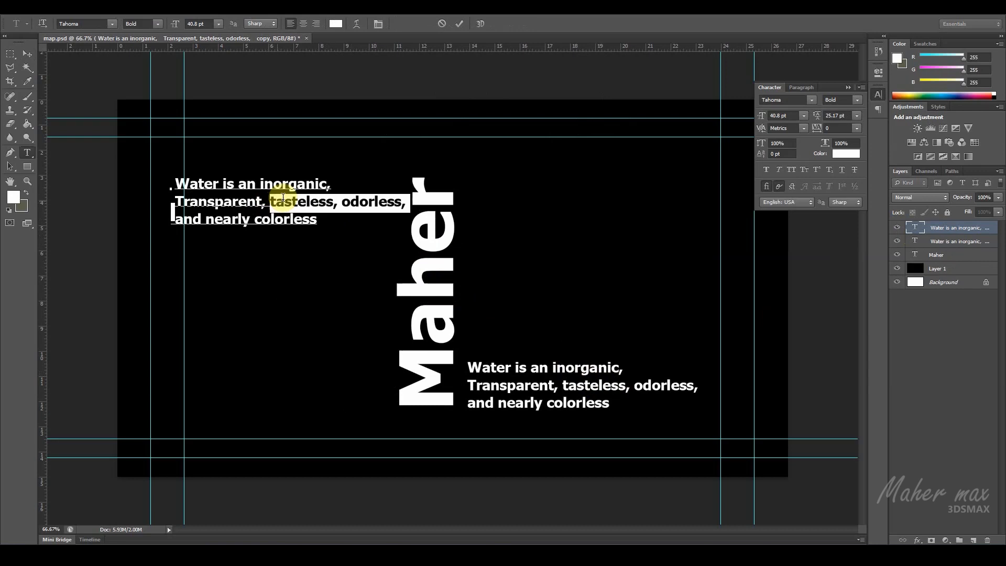
{"action": "right_click", "coordinate": [290, 203]}
{"action": "left_click", "coordinate": [315, 237]}
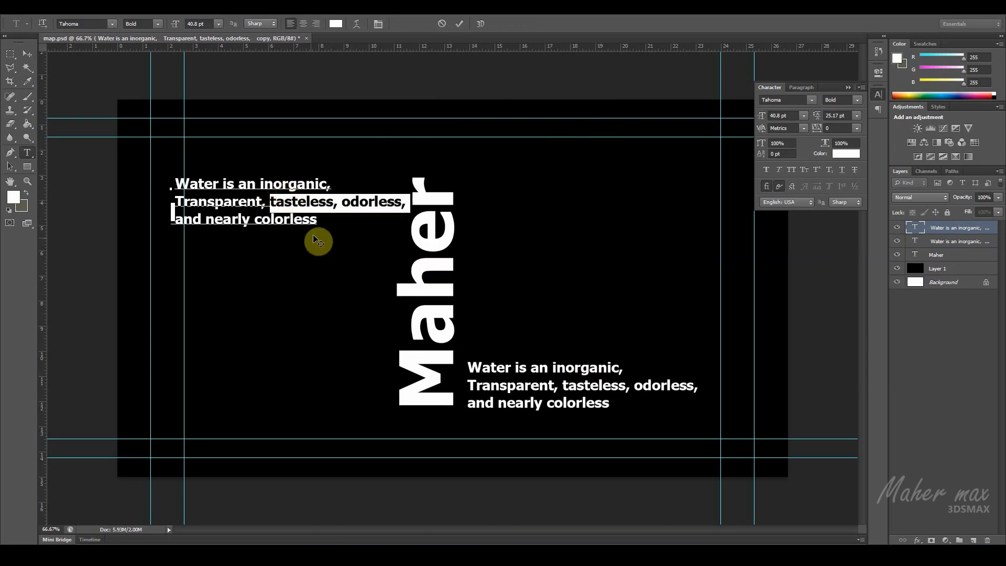
{"action": "left_click", "coordinate": [335, 187]}
{"action": "key", "text": "ctrl+v"}
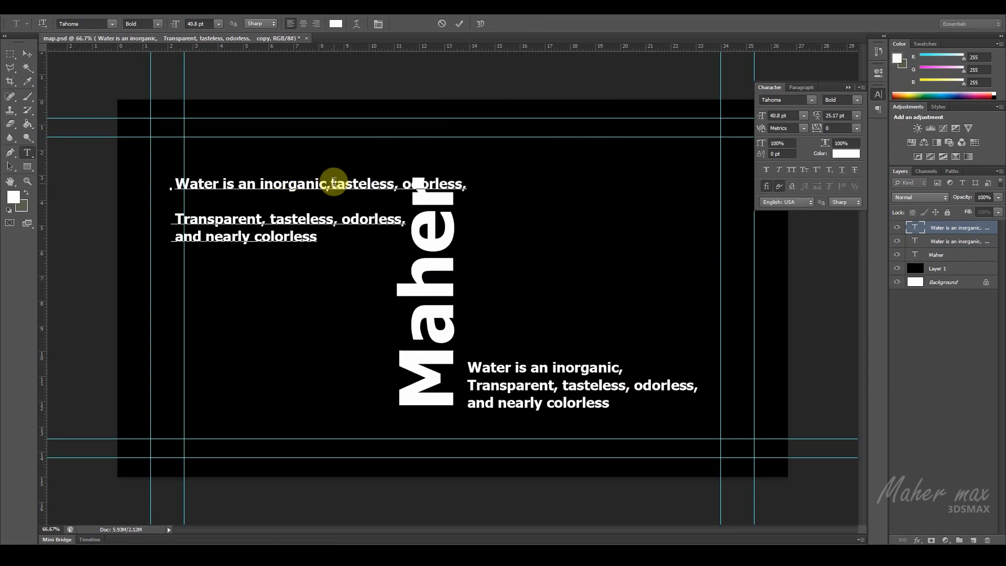
Step: Remove the extra line breaks and stray backslash so that "Transparent" starts the second line of the duplicated text
{"action": "type", "text": "\\"}
{"action": "key", "text": "Delete"}
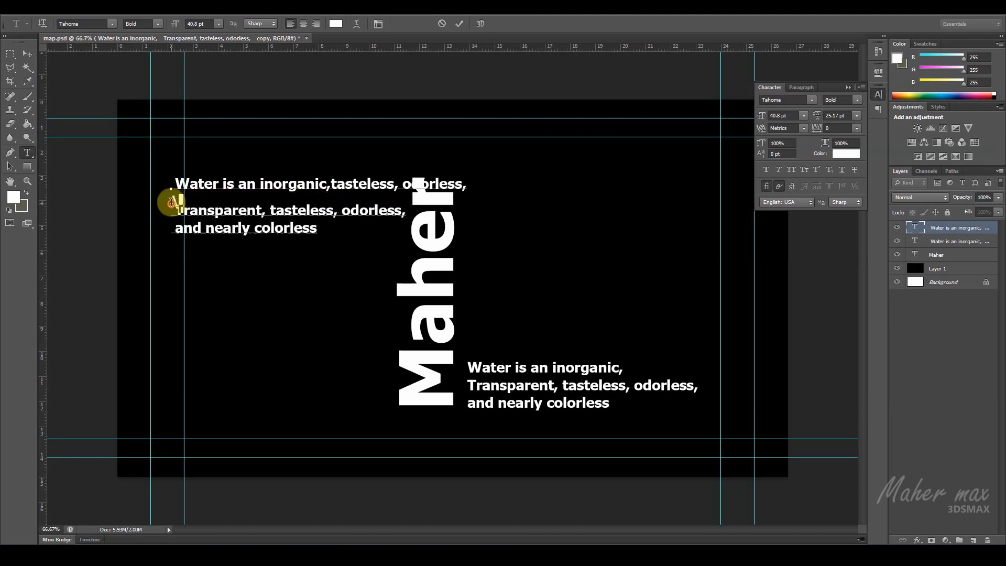
{"action": "key", "text": "Delete"}
{"action": "left_click_drag", "start_coordinate": [173, 207], "coordinate": [171, 198]}
{"action": "left_click", "coordinate": [184, 204]}
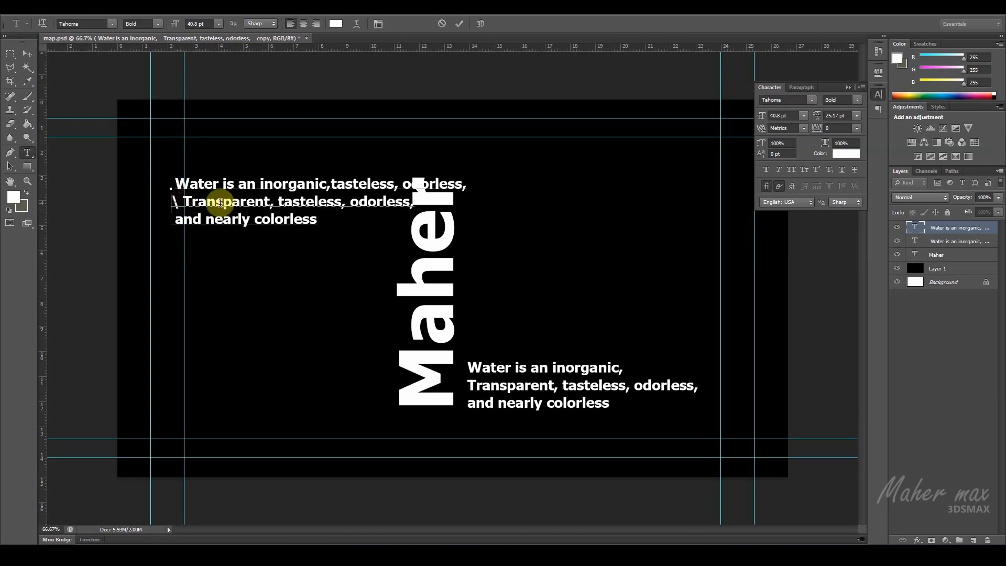
{"action": "key", "text": "Delete"}
{"action": "key", "text": "Delete"}
Step: Scale the duplicated water text to about 64% and position it next to the upper end of the vertical title
{"action": "left_click", "coordinate": [28, 54]}
{"action": "left_click", "coordinate": [466, 229]}
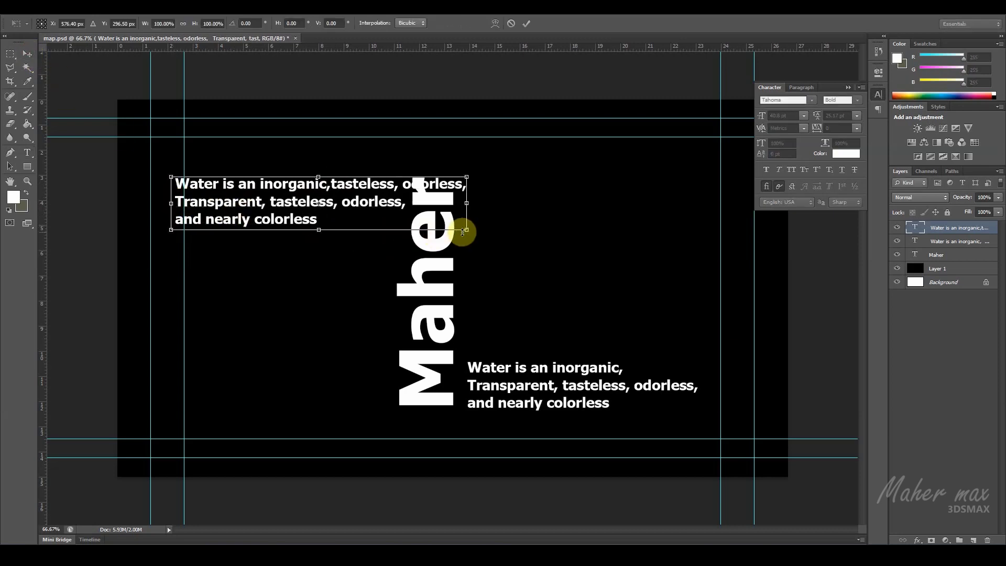
{"action": "left_click_drag", "start_coordinate": [467, 231], "coordinate": [362, 213]}
{"action": "left_click_drag", "start_coordinate": [264, 191], "coordinate": [298, 190]}
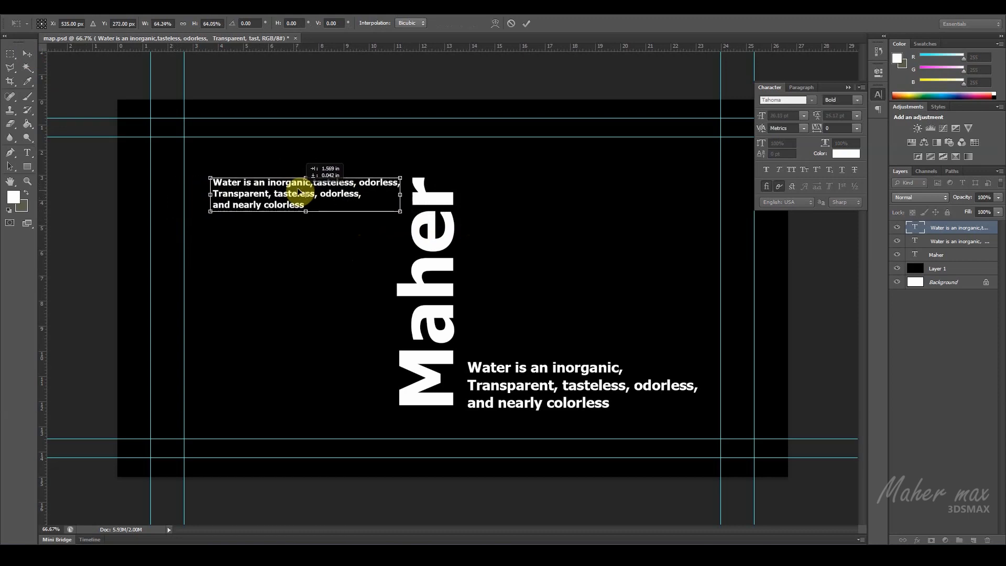
{"action": "key", "text": "Return"}
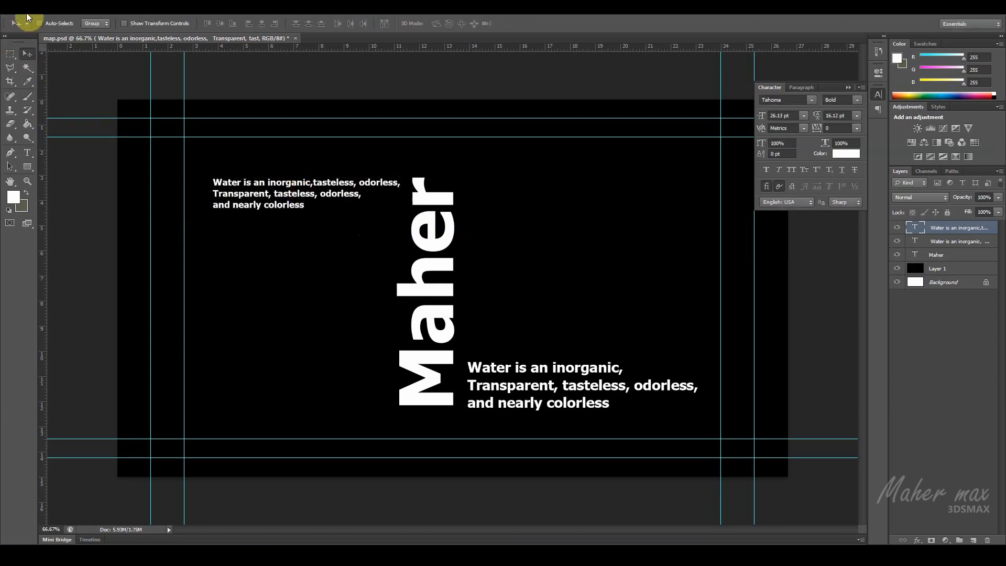
Step: Save the label design to map.psd with Maximize Compatibility enabled
{"action": "left_click", "coordinate": [26, 7]}
{"action": "left_click", "coordinate": [61, 124]}
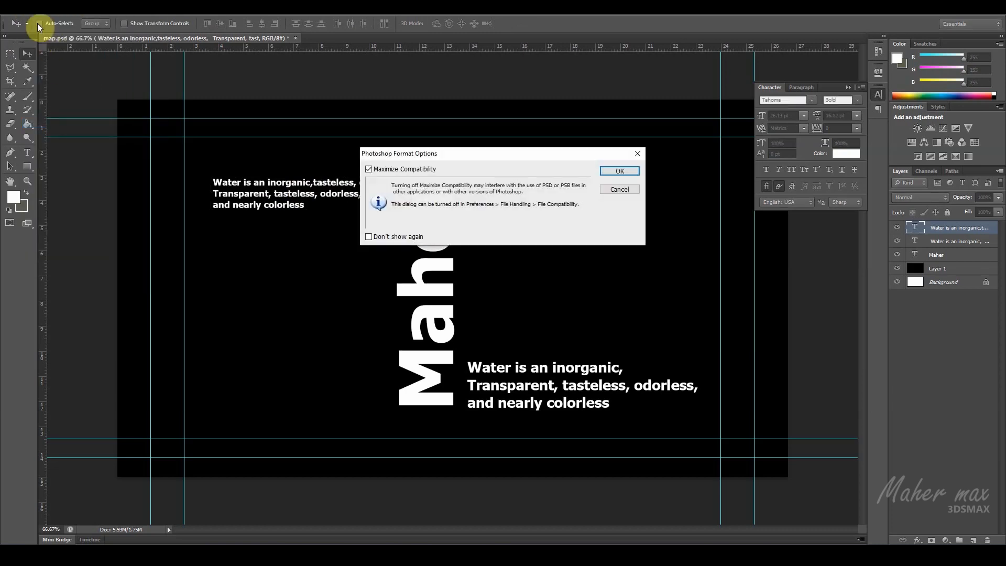
{"action": "left_click", "coordinate": [601, 174]}
Step: Save a second copy of the label design in Photoshop format as "map 2"
{"action": "left_click", "coordinate": [32, 8]}
{"action": "left_click", "coordinate": [76, 132]}
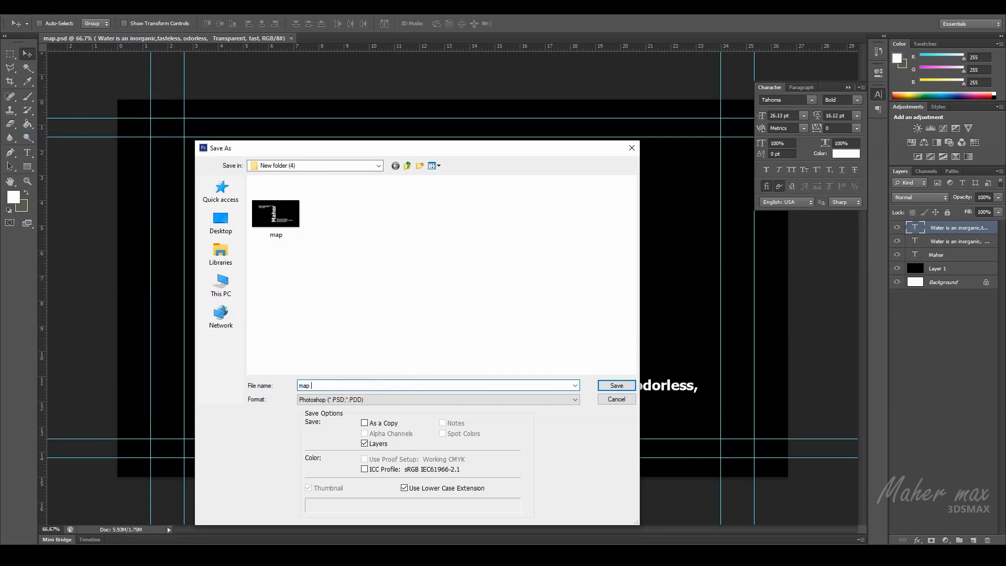
{"action": "key", "text": "Return"}
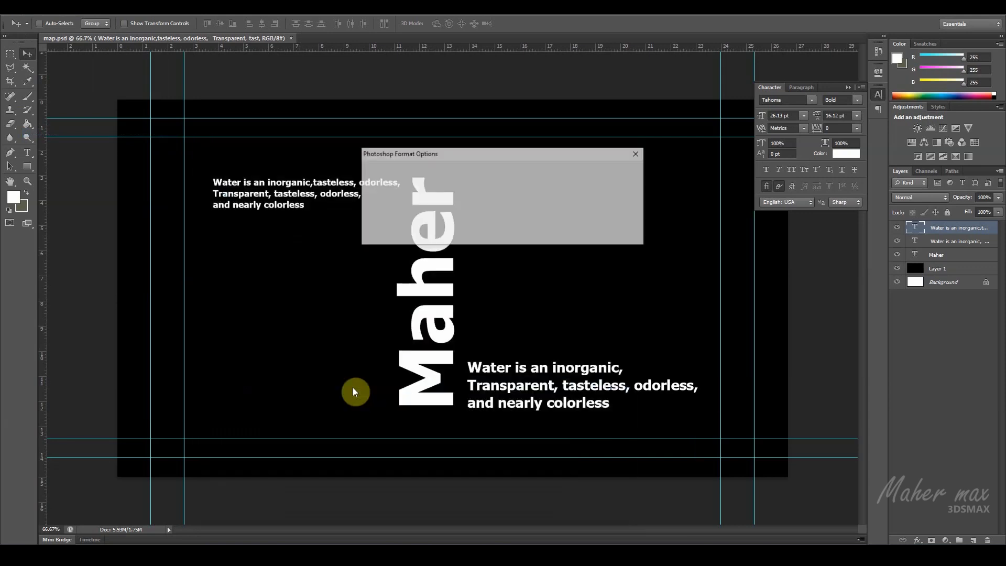
{"action": "left_click", "coordinate": [616, 177]}
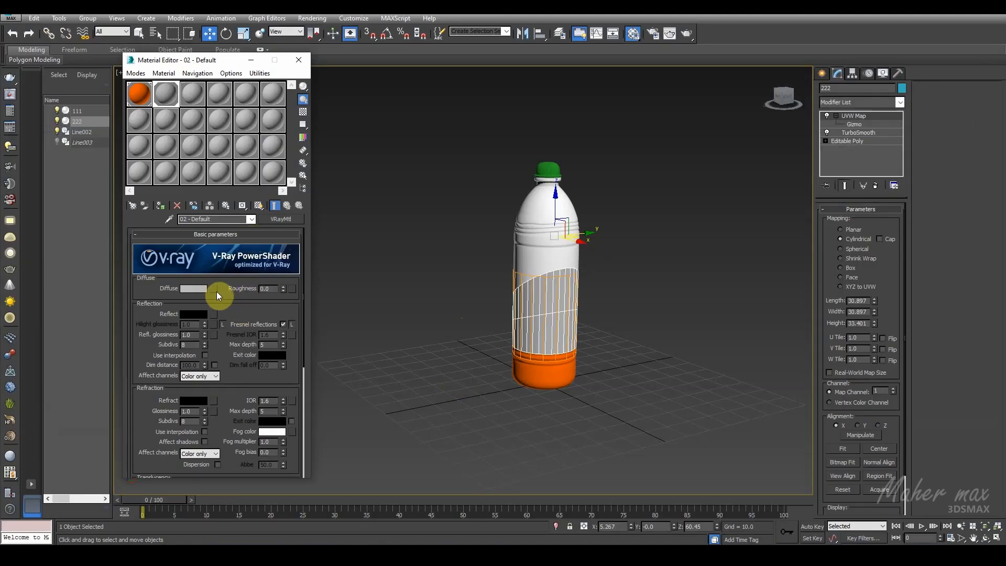
Step: Switch to 3ds Max and load map.psd as a Bitmap in the 02 - Default material's diffuse map, using collapsed layers
{"action": "left_click", "coordinate": [215, 290]}
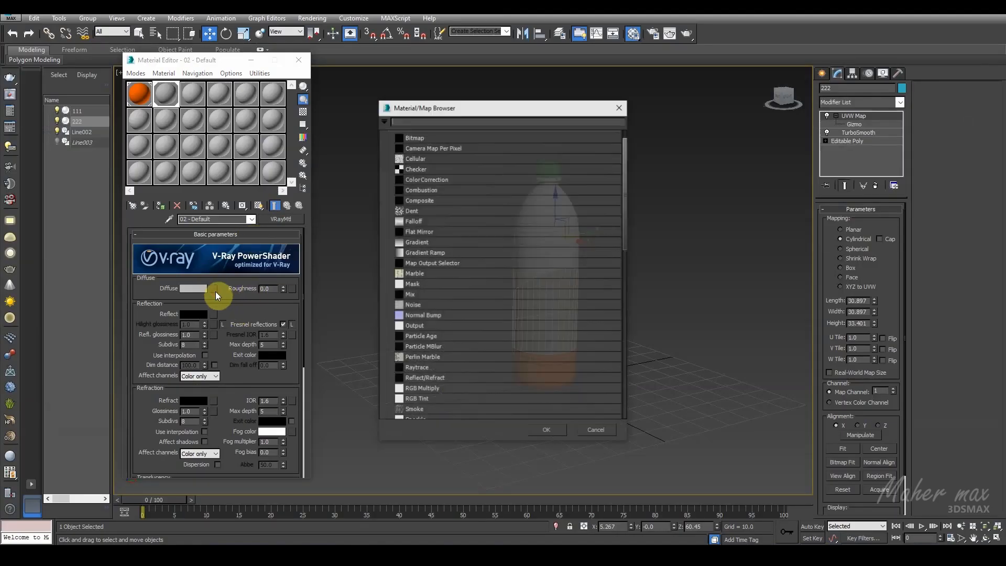
{"action": "double_click", "coordinate": [418, 140]}
{"action": "double_click", "coordinate": [96, 120]}
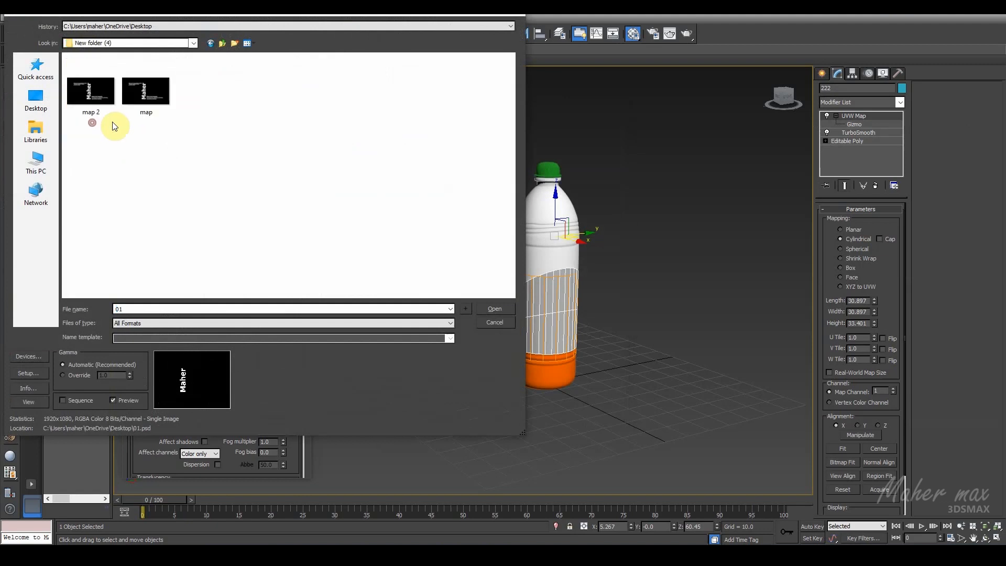
{"action": "left_click", "coordinate": [156, 101]}
{"action": "double_click", "coordinate": [158, 103]}
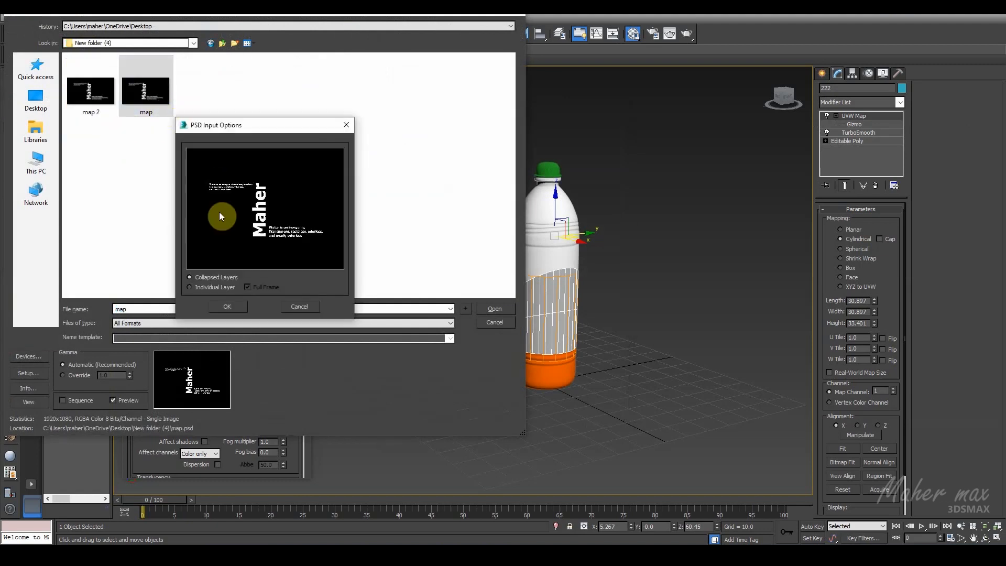
{"action": "left_click", "coordinate": [343, 127]}
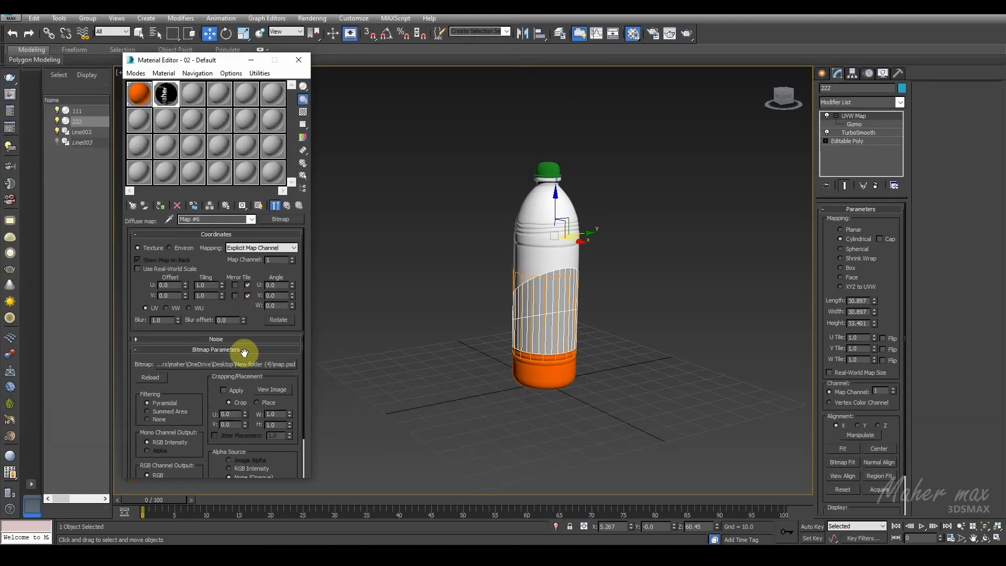
Step: Return to the 02 - Default material and assign "map 2" as a Bitmap to its Opacity map
{"action": "left_click", "coordinate": [282, 207]}
{"action": "scroll", "coordinate": [240, 268], "scroll_direction": "down", "scroll_amount": 10}
{"action": "left_click", "coordinate": [232, 439]}
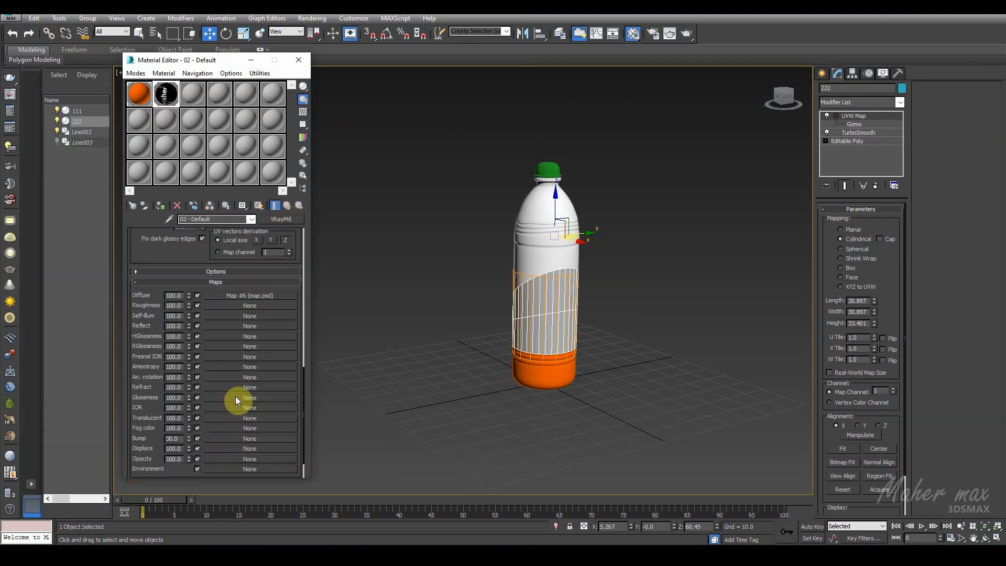
{"action": "left_click", "coordinate": [225, 459]}
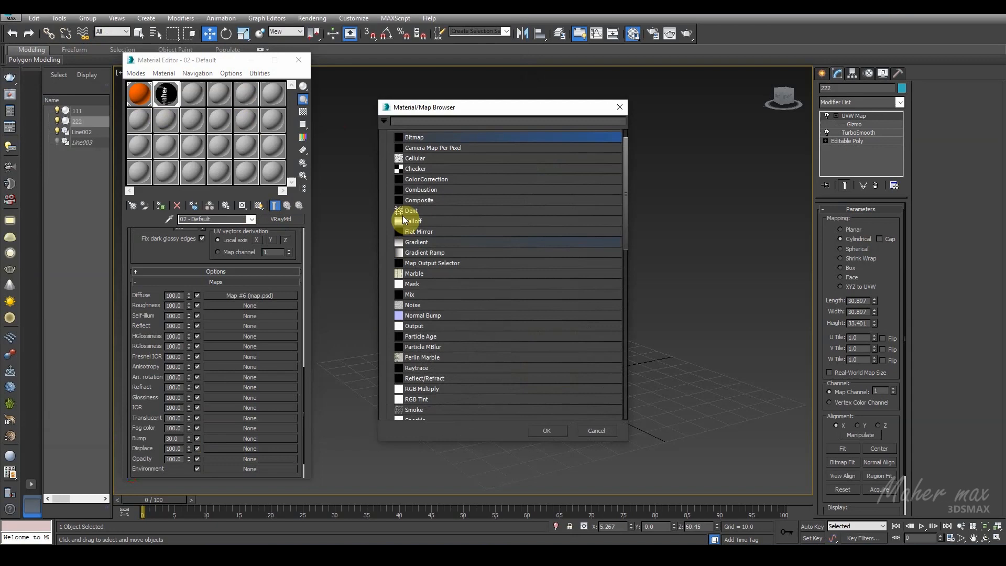
{"action": "double_click", "coordinate": [413, 138]}
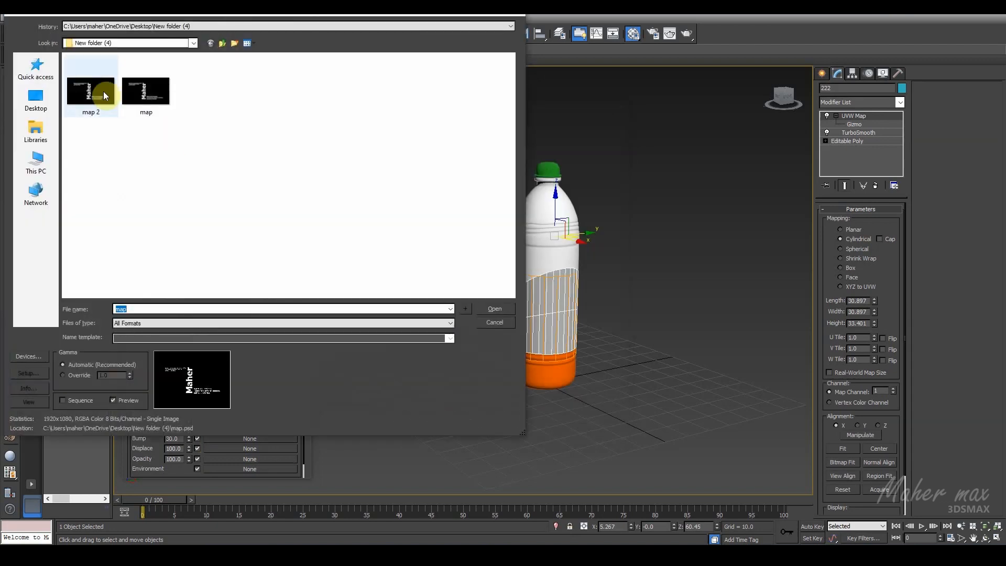
{"action": "double_click", "coordinate": [103, 91]}
{"action": "left_click", "coordinate": [230, 306]}
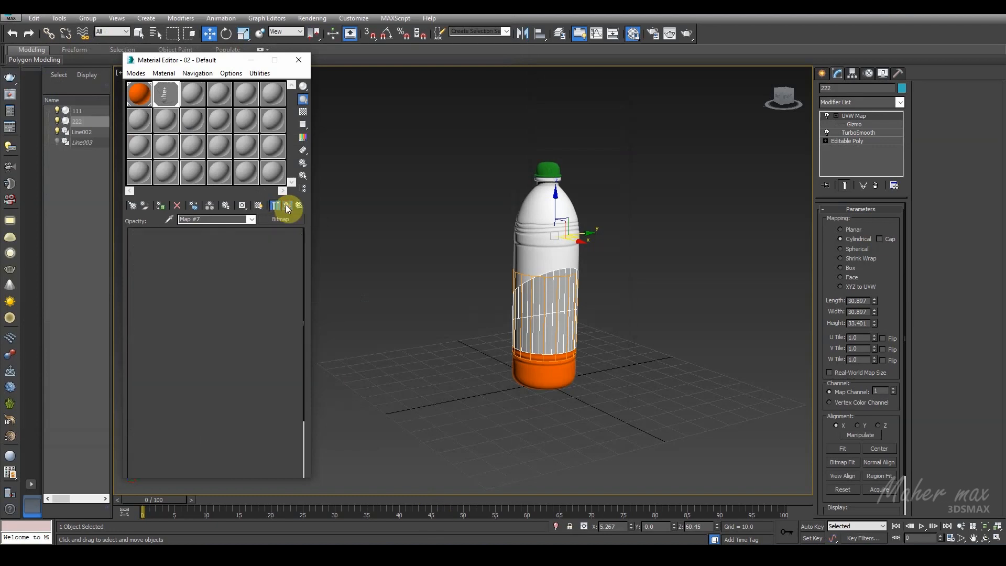
Step: Assign the textured material to the selected label sleeve and display its maps in the viewport
{"action": "left_click", "coordinate": [162, 206]}
{"action": "left_click", "coordinate": [259, 205]}
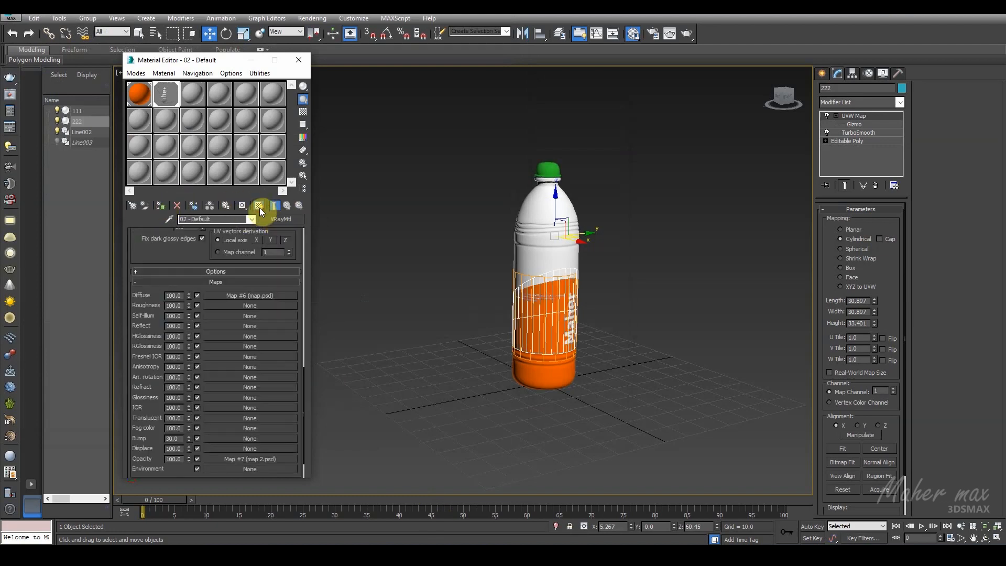
{"action": "middle_click_drag", "start_coordinate": [569, 338], "coordinate": [464, 335], "text": "alt"}
{"action": "scroll", "coordinate": [574, 333], "scroll_direction": "up", "scroll_amount": 4}
Step: Activate the label sleeve's UVW Map gizmo, examine how the text sits around the bottle, and deselect the sleeve
{"action": "left_click", "coordinate": [854, 124]}
{"action": "middle_click_drag", "start_coordinate": [517, 180], "coordinate": [407, 273], "text": "alt"}
{"action": "left_click_drag", "start_coordinate": [407, 272], "coordinate": [444, 272], "text": "alt"}
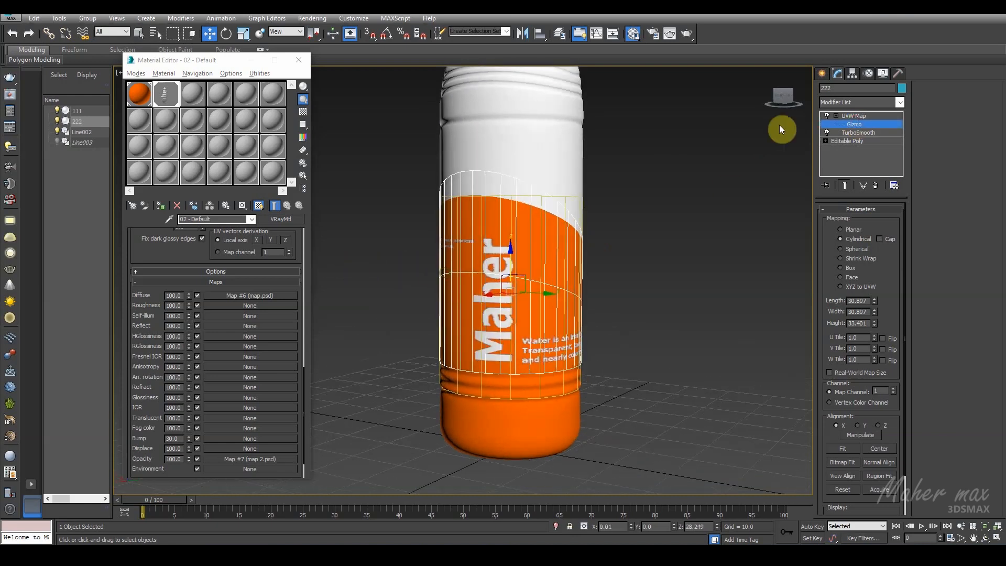
{"action": "left_click", "coordinate": [838, 125]}
{"action": "left_click", "coordinate": [639, 236]}
Step: Select the bottle cap and, at its Edit Poly polygon level, set material ID 1 for the polygons outside the lower band
{"action": "middle_click_drag", "start_coordinate": [629, 241], "coordinate": [629, 350]}
{"action": "scroll", "coordinate": [596, 223], "scroll_direction": "down", "scroll_amount": 3}
{"action": "scroll", "coordinate": [597, 226], "scroll_direction": "up", "scroll_amount": 3}
{"action": "left_click", "coordinate": [529, 146]}
{"action": "scroll", "coordinate": [566, 189], "scroll_direction": "up", "scroll_amount": 4}
{"action": "scroll", "coordinate": [511, 166], "scroll_direction": "up", "scroll_amount": 2}
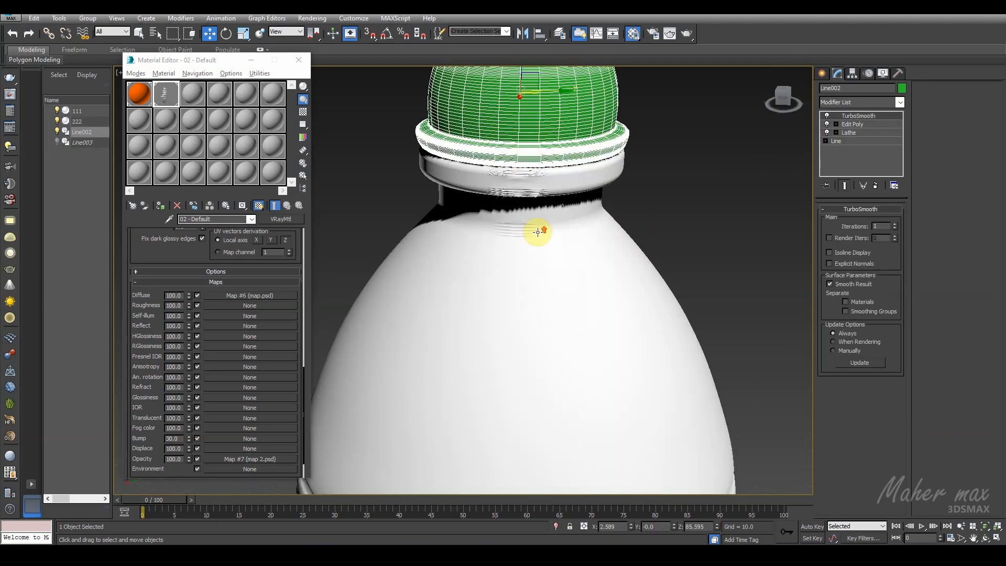
{"action": "left_click", "coordinate": [532, 219]}
{"action": "left_click", "coordinate": [563, 143]}
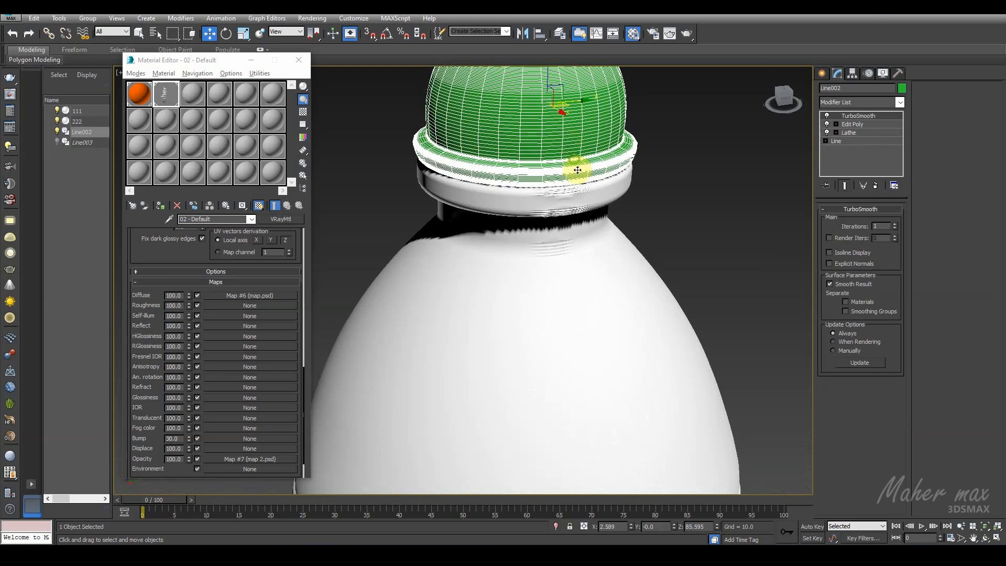
{"action": "scroll", "coordinate": [576, 170], "scroll_direction": "down", "scroll_amount": 1}
{"action": "left_click", "coordinate": [852, 124]}
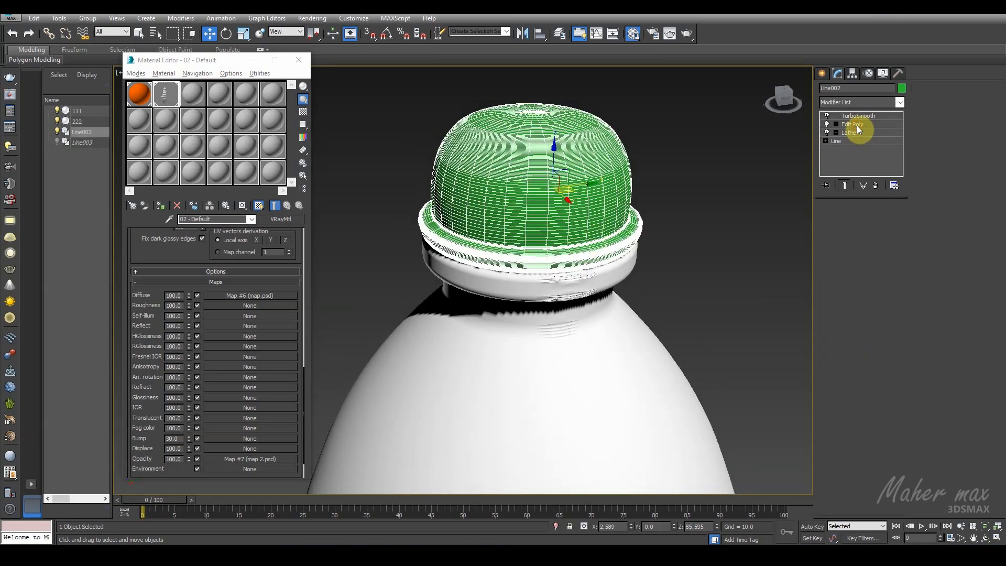
{"action": "left_click", "coordinate": [872, 290]}
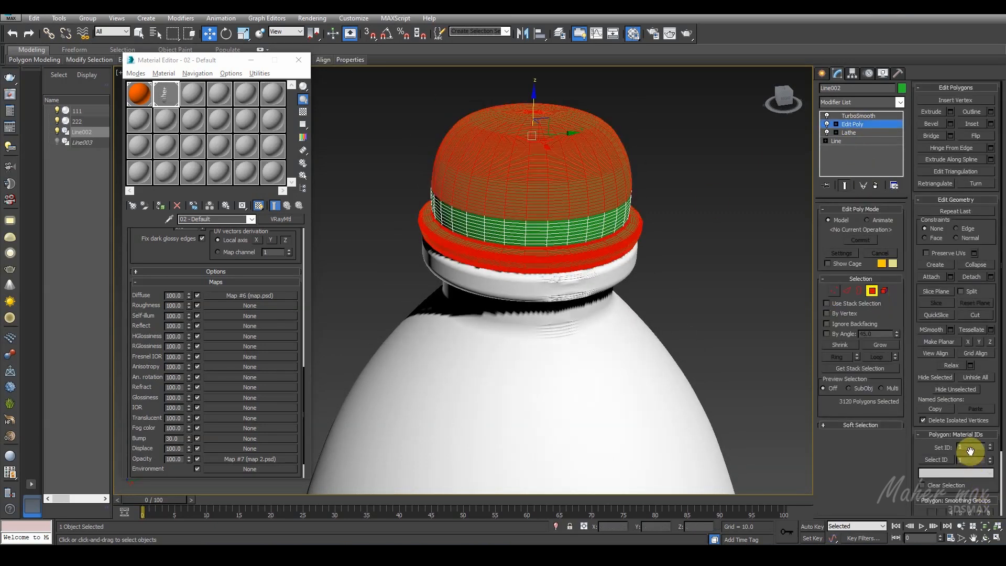
{"action": "left_click", "coordinate": [871, 291]}
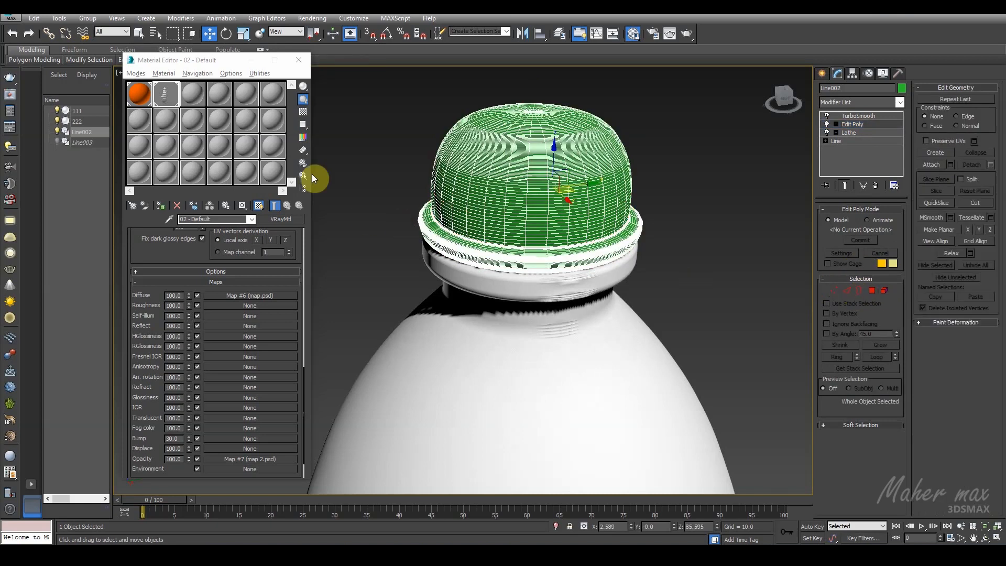
Step: Assign the 01 - Default Multi/Sub-Object material to the cap and deselect it
{"action": "left_click", "coordinate": [146, 96]}
{"action": "left_click", "coordinate": [161, 206]}
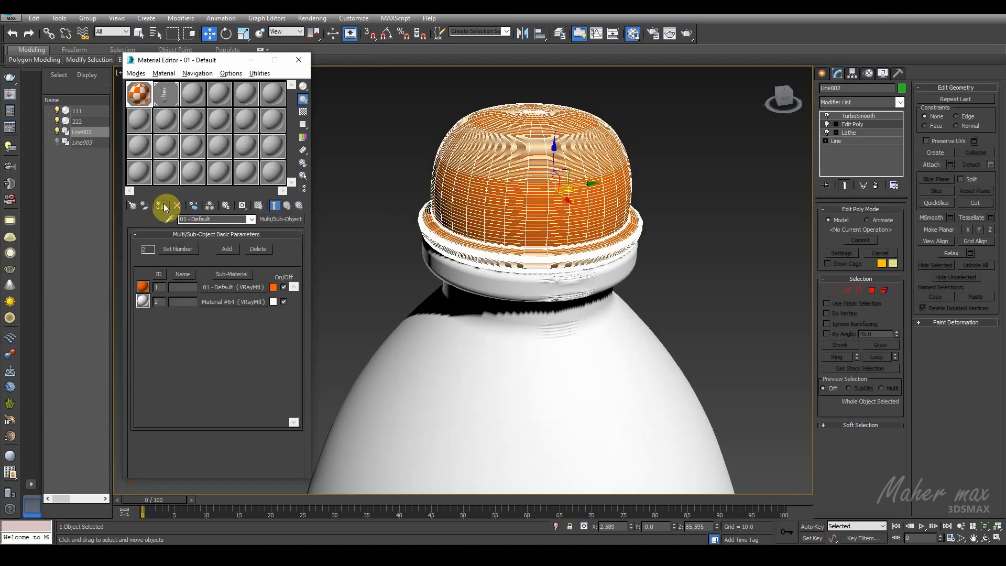
{"action": "left_click", "coordinate": [674, 236]}
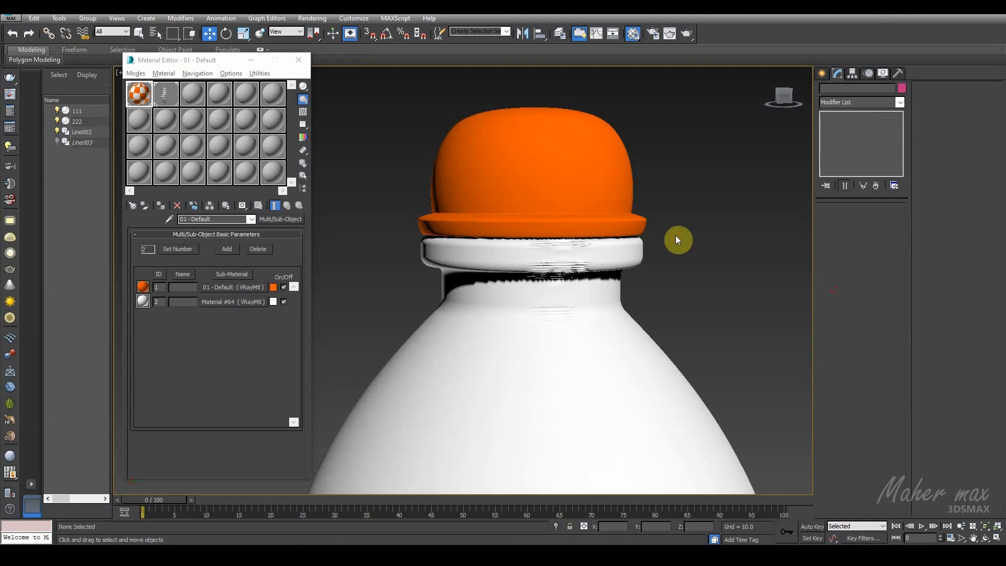
Step: Invert the cap's Edit Poly polygon selection to the lower band and set that band's material ID to 2
{"action": "left_click", "coordinate": [613, 192]}
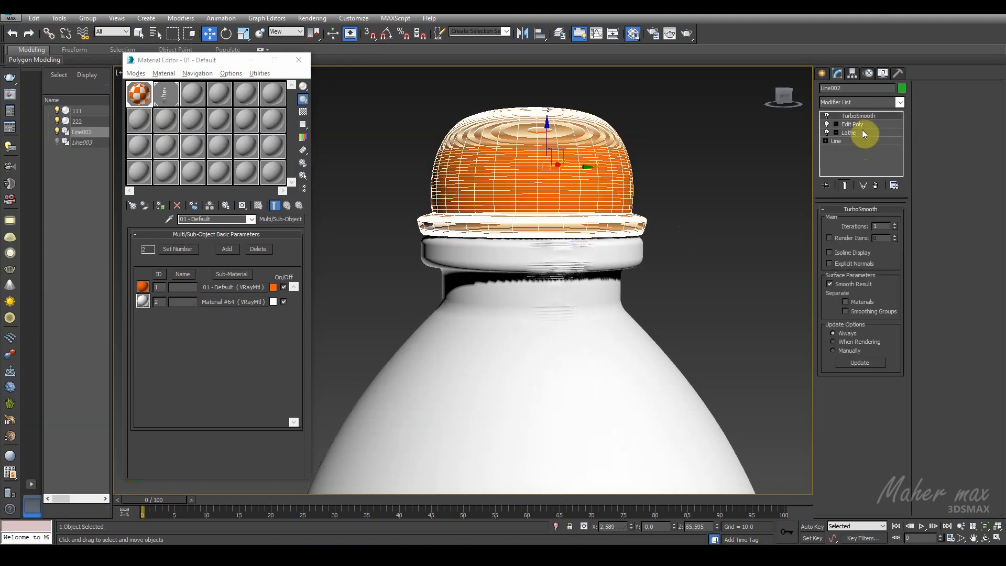
{"action": "left_click", "coordinate": [857, 123]}
{"action": "left_click", "coordinate": [871, 290]}
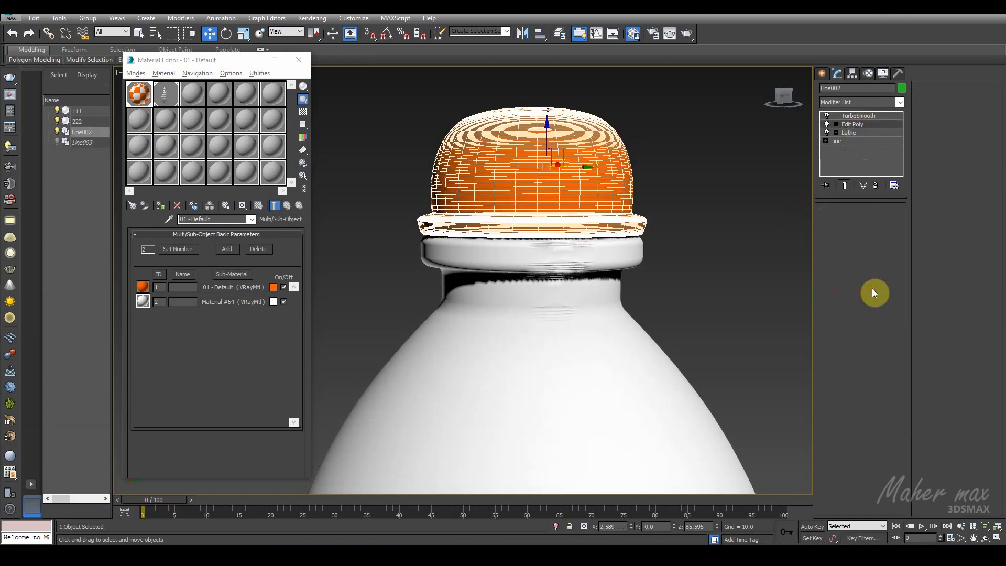
{"action": "key", "text": "ctrl+a"}
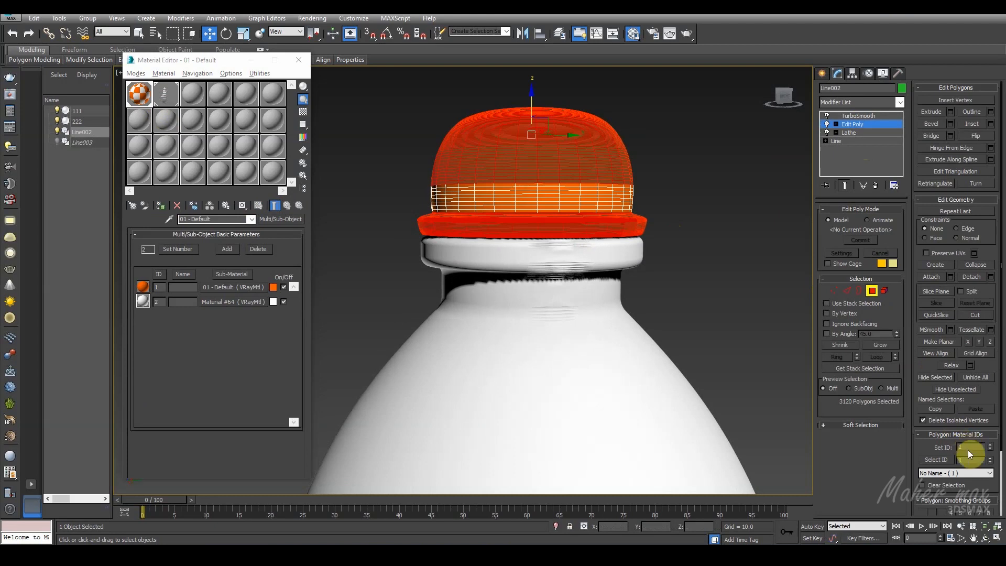
{"action": "left_click", "coordinate": [34, 18]}
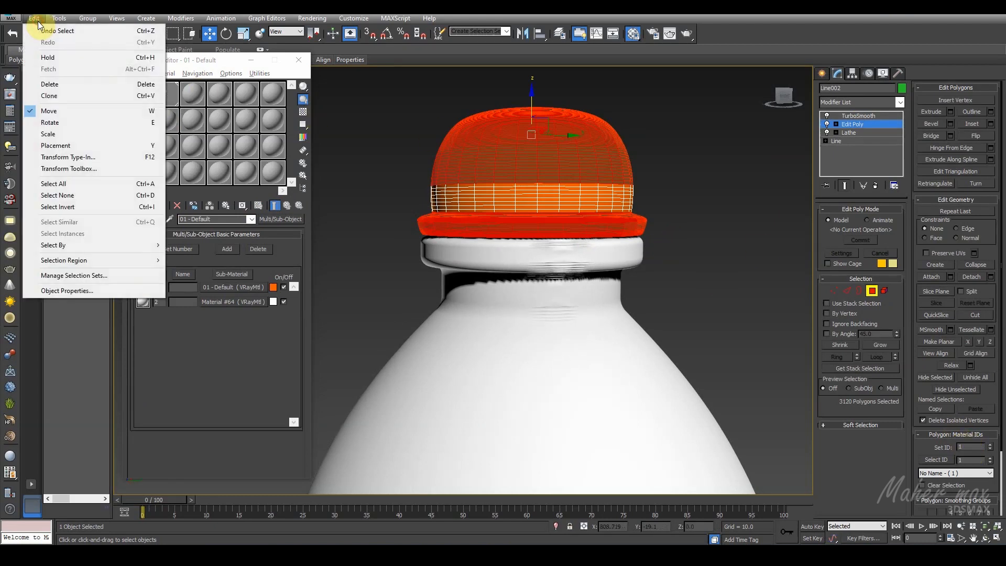
{"action": "left_click", "coordinate": [57, 195]}
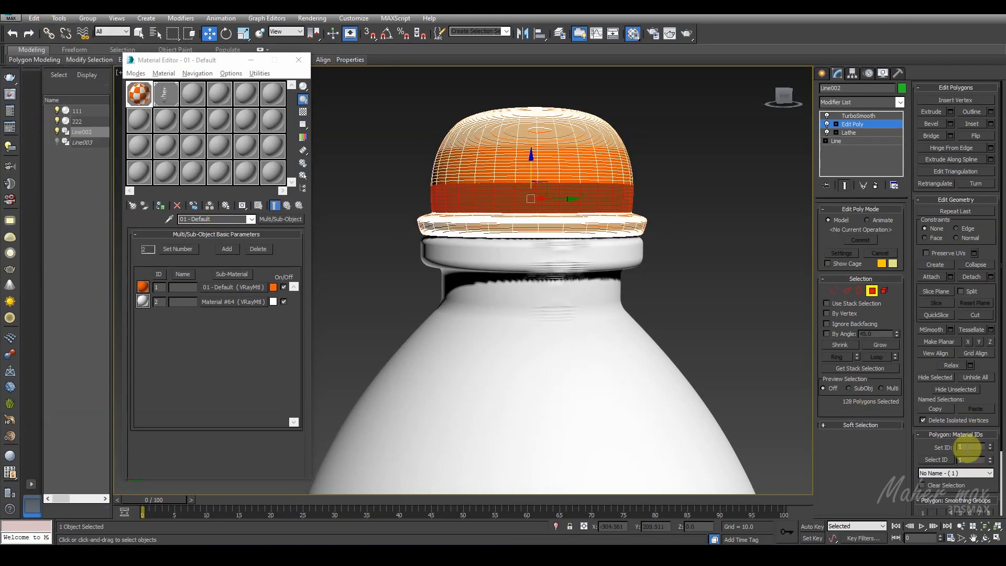
{"action": "key", "text": "Return"}
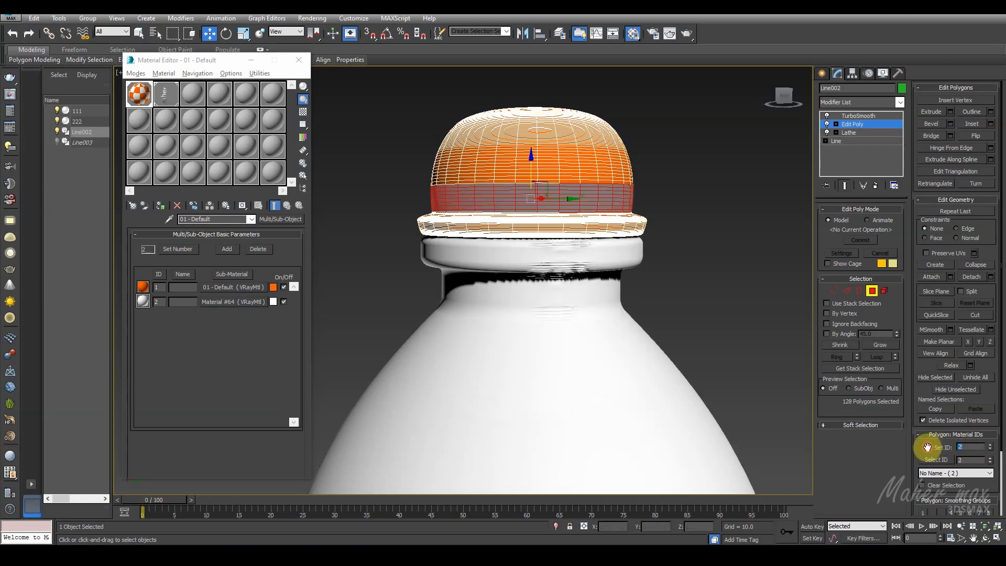
{"action": "left_click", "coordinate": [871, 290]}
Step: Deselect the cap, set the orange sub-material's reflection color to value 13, and turn off its Fresnel reflections
{"action": "scroll", "coordinate": [595, 288], "scroll_direction": "down", "scroll_amount": 10}
{"action": "middle_click_drag", "start_coordinate": [579, 319], "coordinate": [446, 229]}
{"action": "scroll", "coordinate": [492, 278], "scroll_direction": "up", "scroll_amount": 6}
{"action": "middle_click_drag", "start_coordinate": [498, 302], "coordinate": [551, 310]}
{"action": "scroll", "coordinate": [510, 292], "scroll_direction": "down", "scroll_amount": 5}
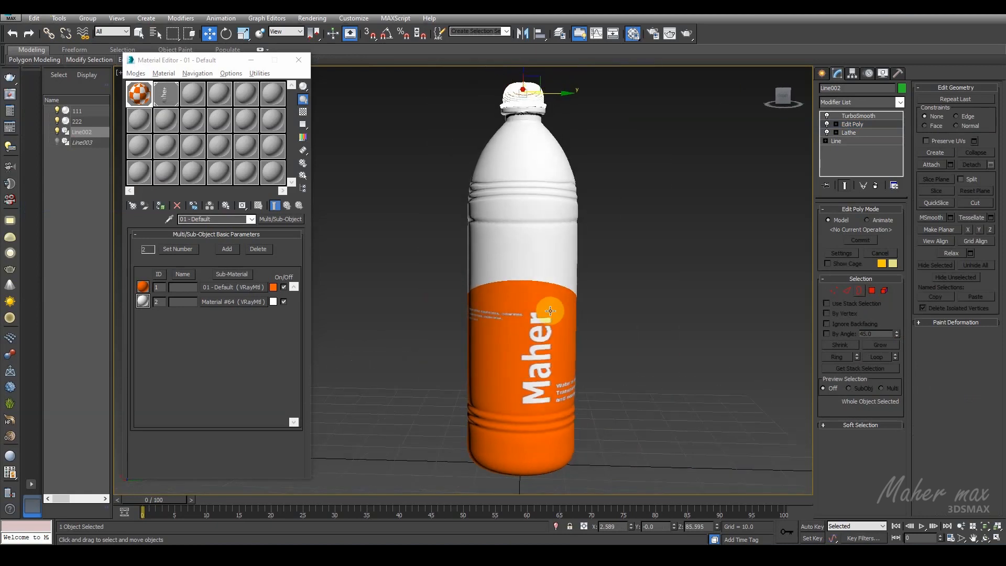
{"action": "left_click", "coordinate": [623, 274]}
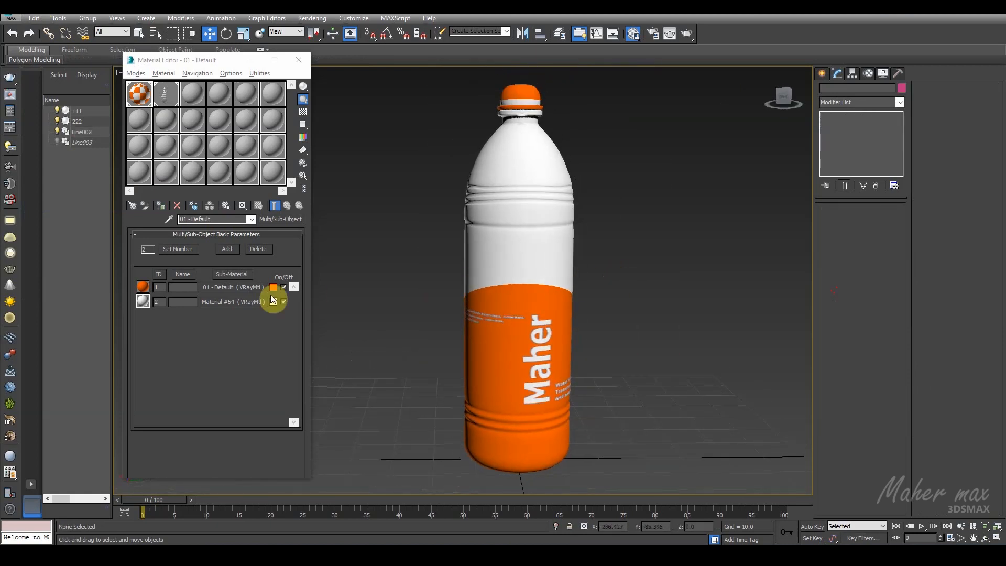
{"action": "left_click", "coordinate": [237, 287]}
{"action": "left_click", "coordinate": [194, 314]}
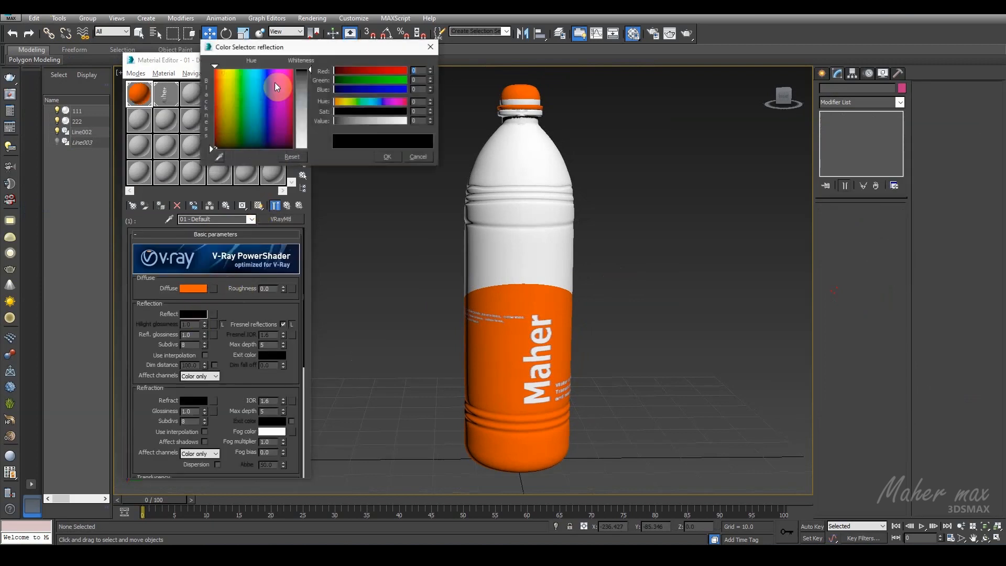
{"action": "left_click_drag", "start_coordinate": [312, 72], "coordinate": [311, 74]}
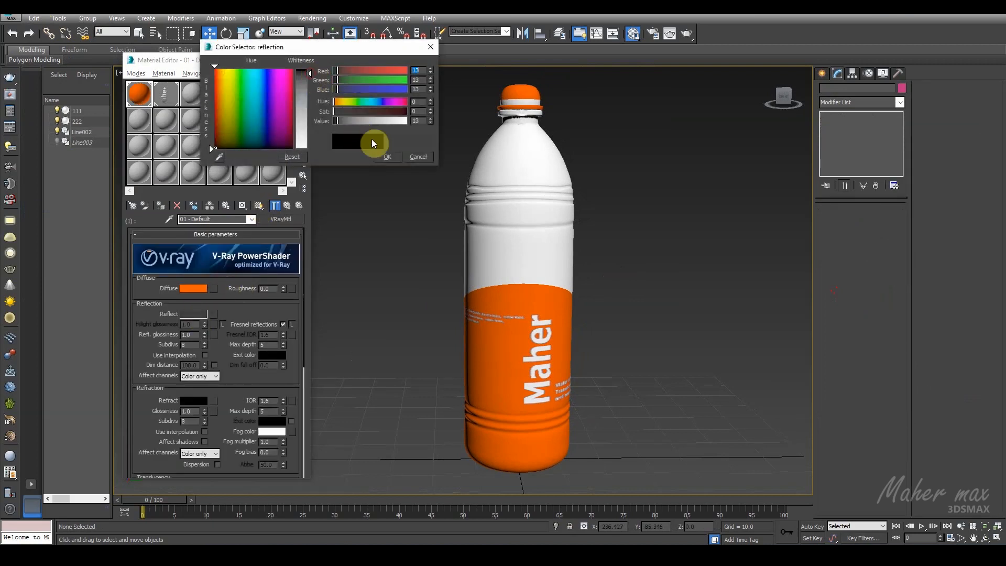
{"action": "left_click", "coordinate": [388, 157]}
{"action": "left_click", "coordinate": [283, 325]}
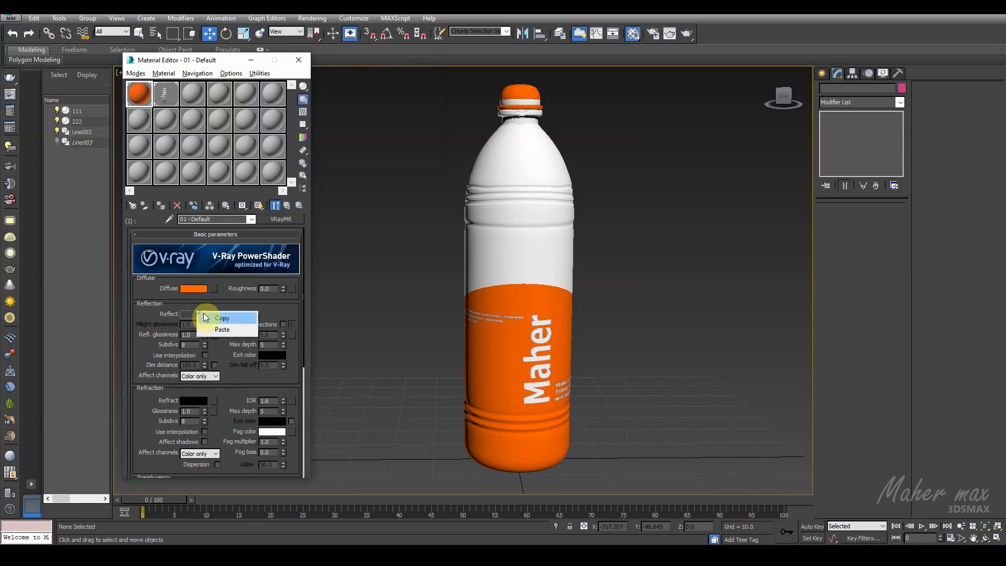
Step: Copy the orange sub-material's reflection color to the white Material #64 and turn off Fresnel reflections there too
{"action": "left_click", "coordinate": [298, 206]}
{"action": "left_click", "coordinate": [232, 302]}
{"action": "right_click", "coordinate": [194, 314]}
{"action": "left_click", "coordinate": [219, 329]}
Step: Paste the copied reflection color into the Reflect color of the 02 - Default label material
{"action": "left_click", "coordinate": [170, 103]}
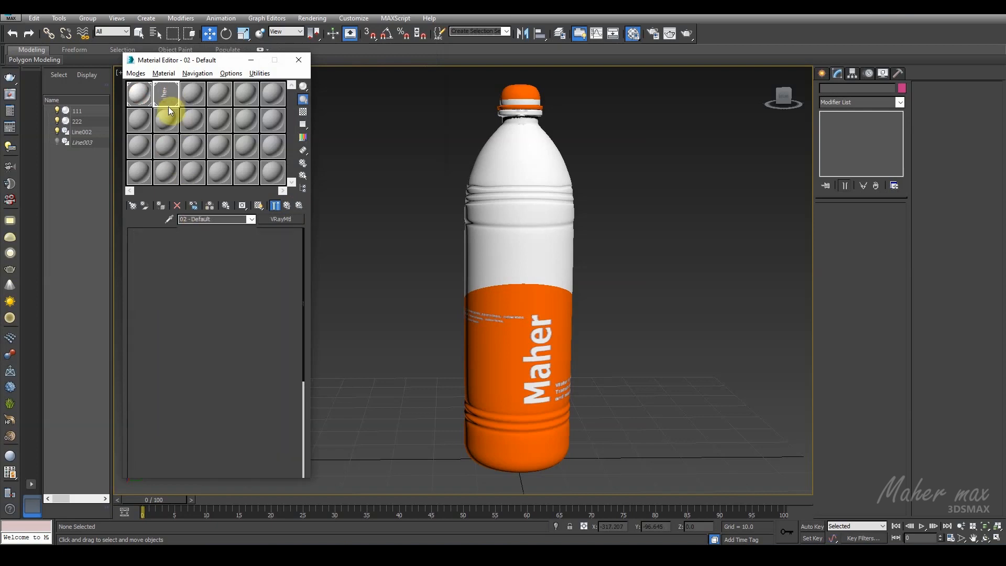
{"action": "left_click_drag", "start_coordinate": [192, 256], "coordinate": [191, 561]}
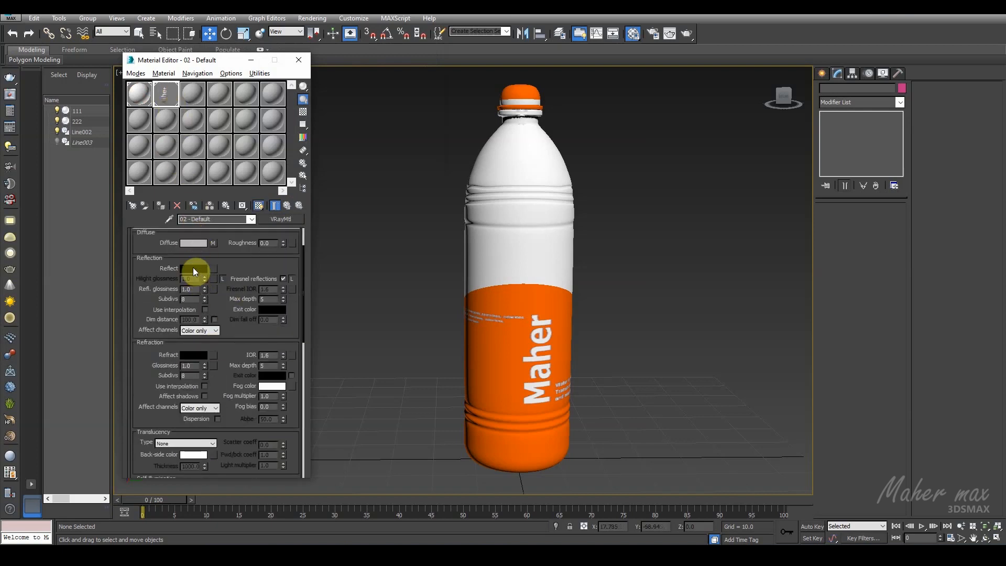
{"action": "left_click", "coordinate": [213, 286]}
{"action": "middle_click_drag", "start_coordinate": [435, 274], "coordinate": [317, 229], "text": "alt"}
Step: Change the diffuse color of sub-material 1 in 01 - Default to blue, RGB 0, 72, 255
{"action": "left_click", "coordinate": [135, 99]}
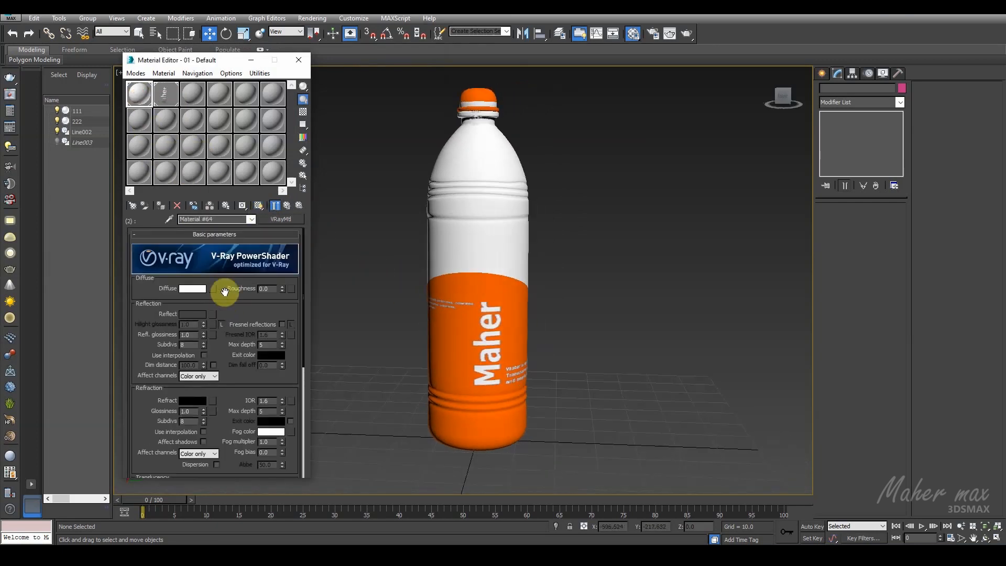
{"action": "left_click", "coordinate": [285, 207]}
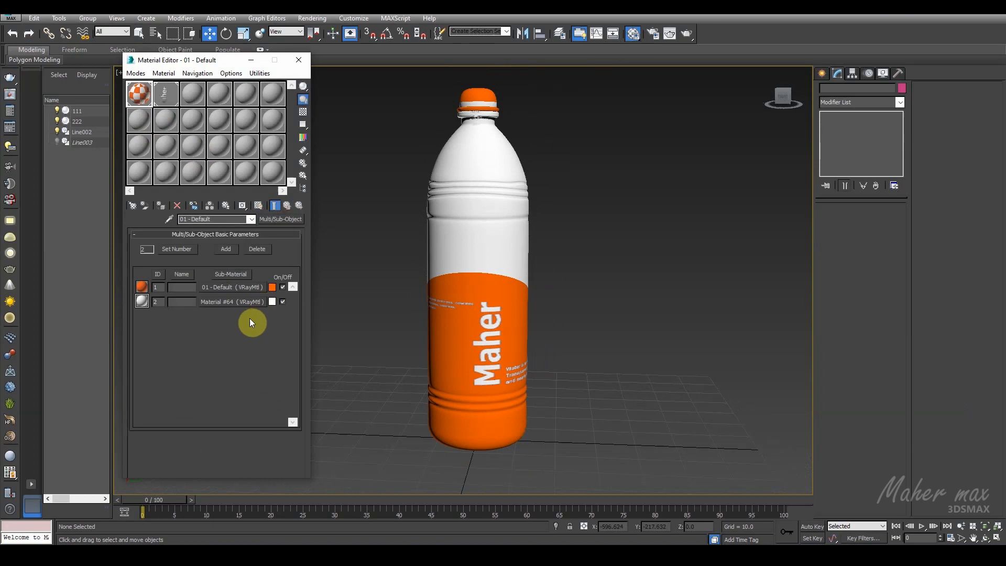
{"action": "left_click", "coordinate": [225, 289]}
{"action": "left_click", "coordinate": [193, 288]}
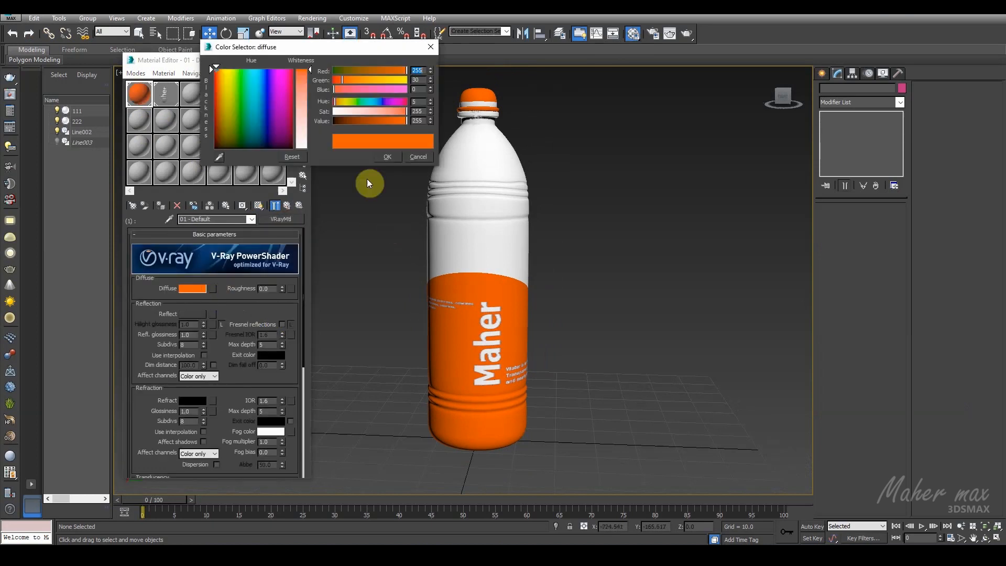
{"action": "left_click", "coordinate": [262, 71]}
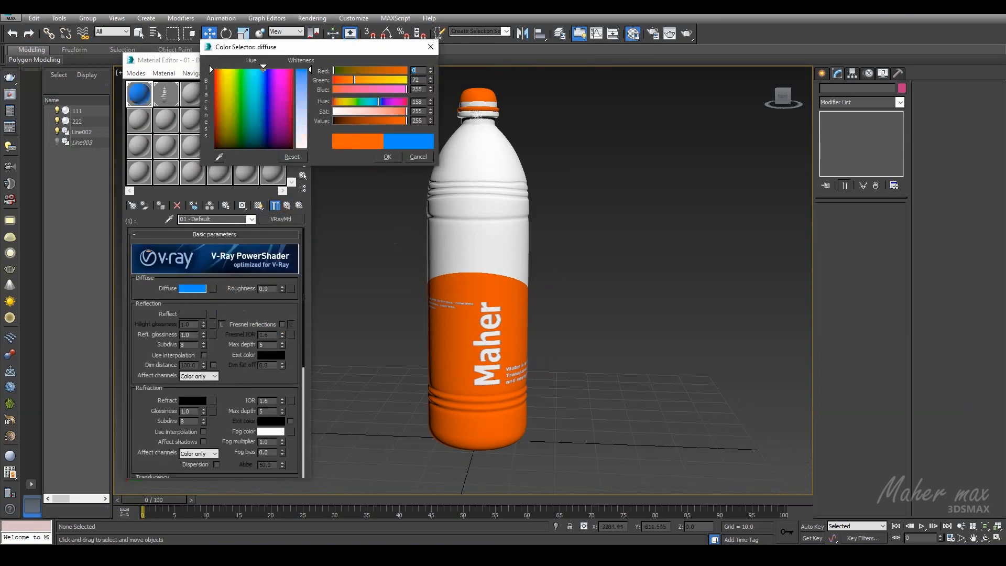
{"action": "left_click", "coordinate": [374, 156]}
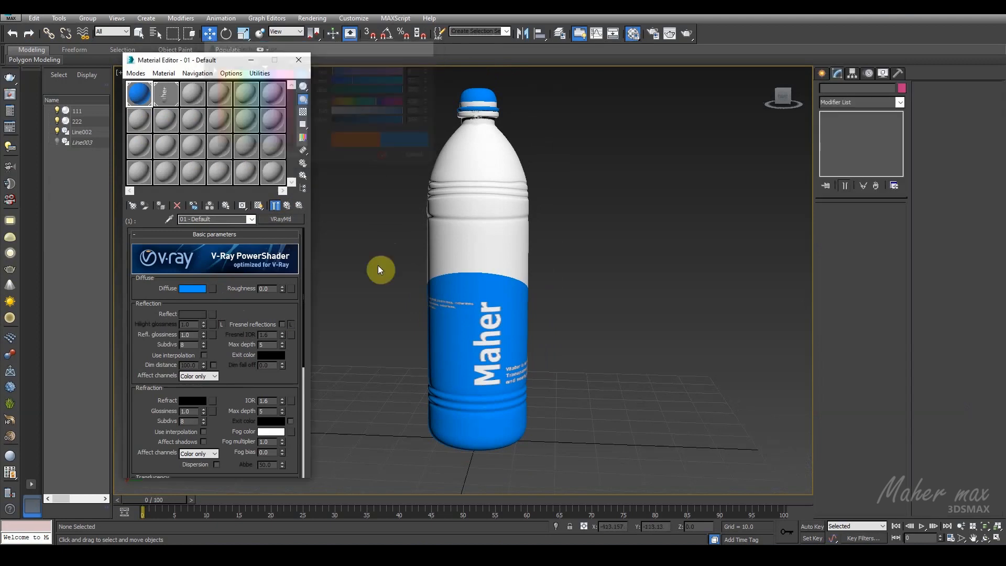
Step: Set the diffuse color of sub-material 1 to lime green, RGB 90, 255, 0, and close the Material Editor
{"action": "left_click", "coordinate": [199, 287]}
{"action": "left_click", "coordinate": [245, 71]}
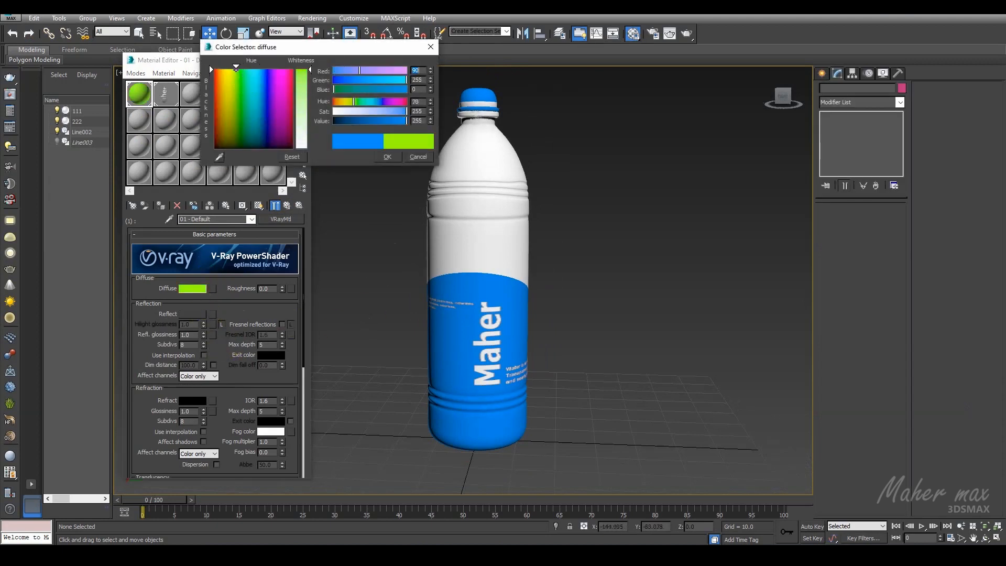
{"action": "left_click", "coordinate": [381, 156]}
{"action": "mouse_move", "coordinate": [400, 265]}
{"action": "middle_mouse_down", "text": "alt"}
{"action": "mouse_move", "coordinate": [362, 248]}
{"action": "mouse_move", "coordinate": [416, 258]}
{"action": "middle_mouse_up", "text": "alt"}
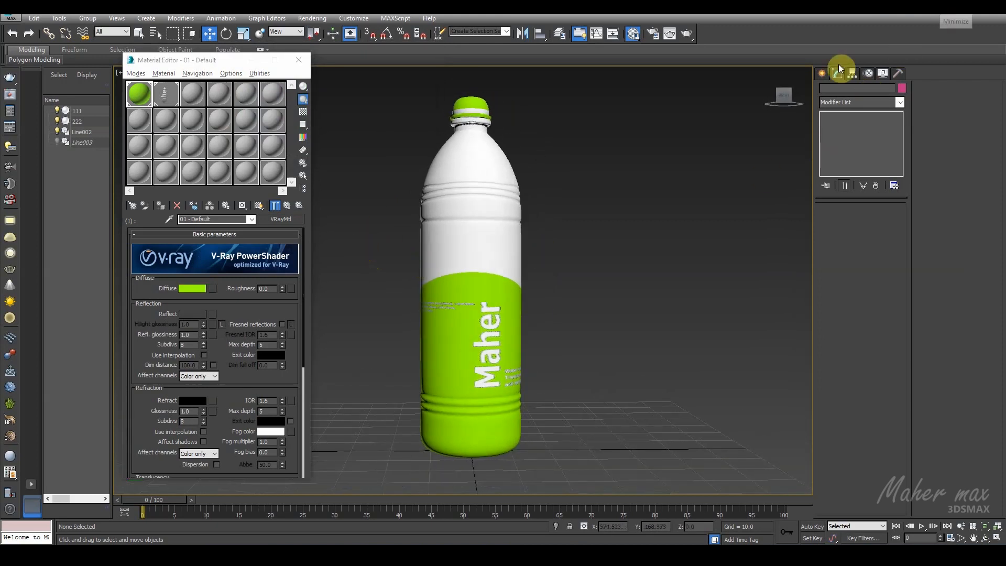
{"action": "left_click", "coordinate": [299, 63]}
{"action": "middle_click_drag", "start_coordinate": [438, 283], "coordinate": [404, 285], "text": "alt"}
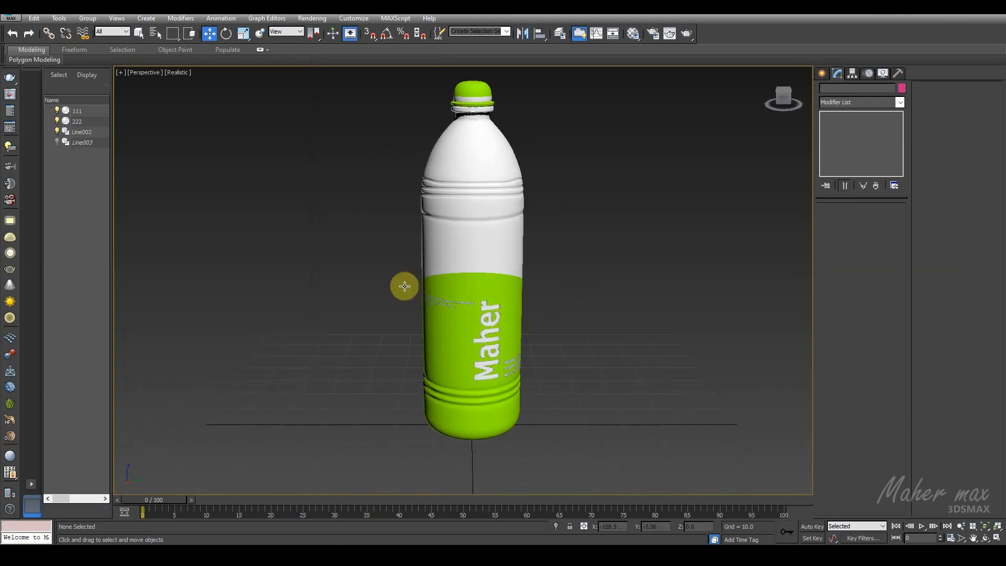